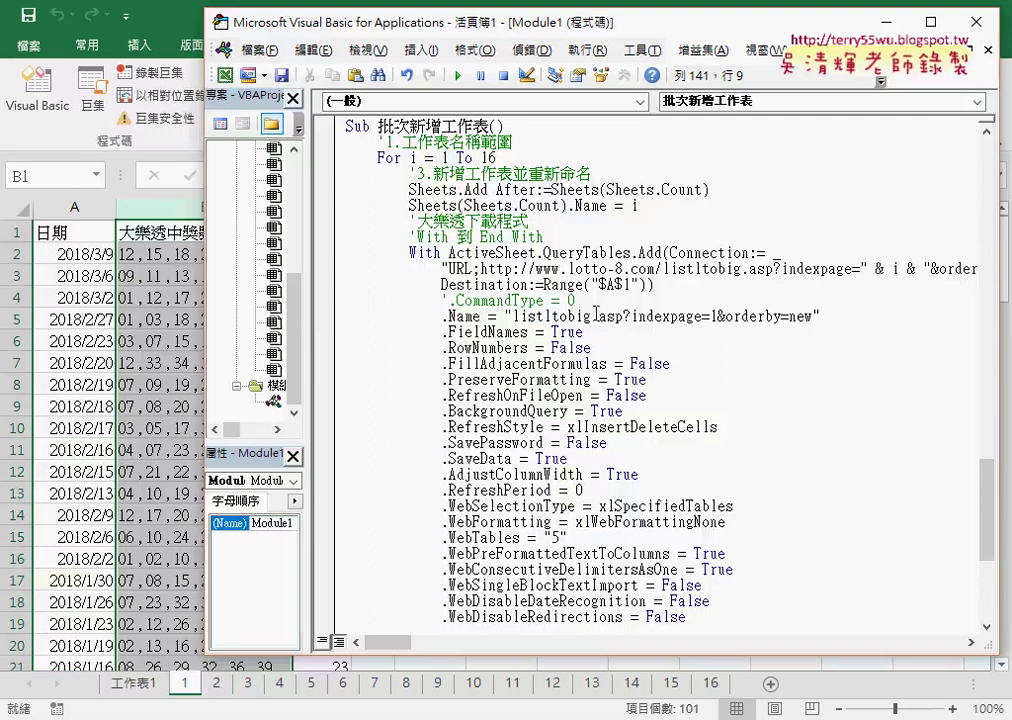
# Review the batch-sheet code: download loop, URL counter, 資料剖析 call and Columns.AutoFit.
pyautogui.moveTo(378, 126); pyautogui.dragTo(490, 126)
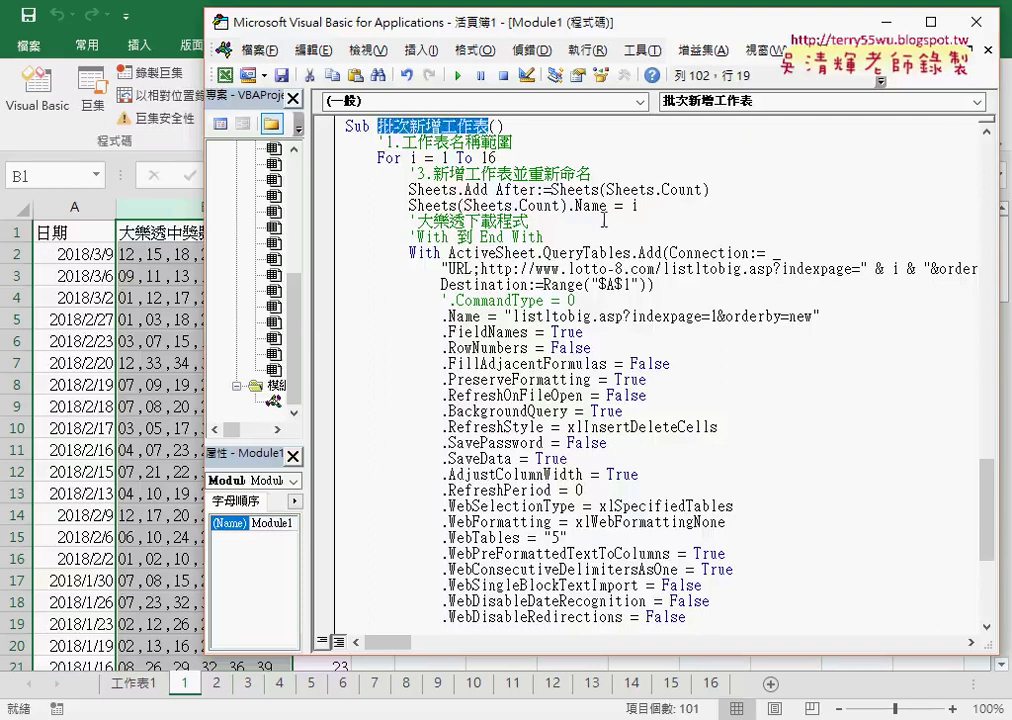
pyautogui.click(334, 222)
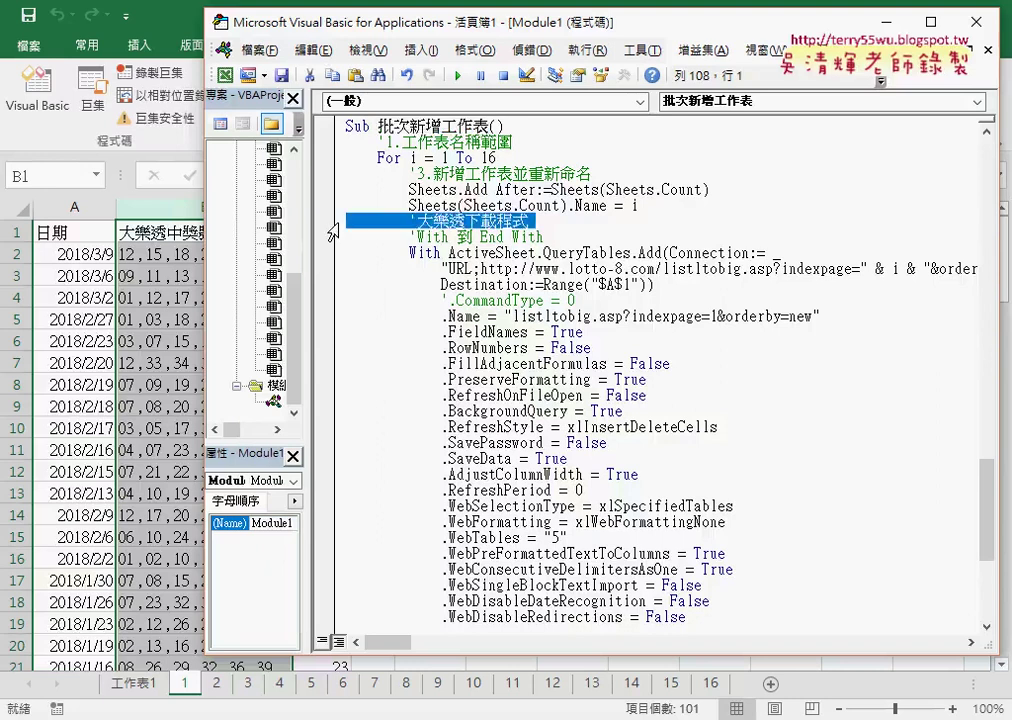
pyautogui.click(334, 246)
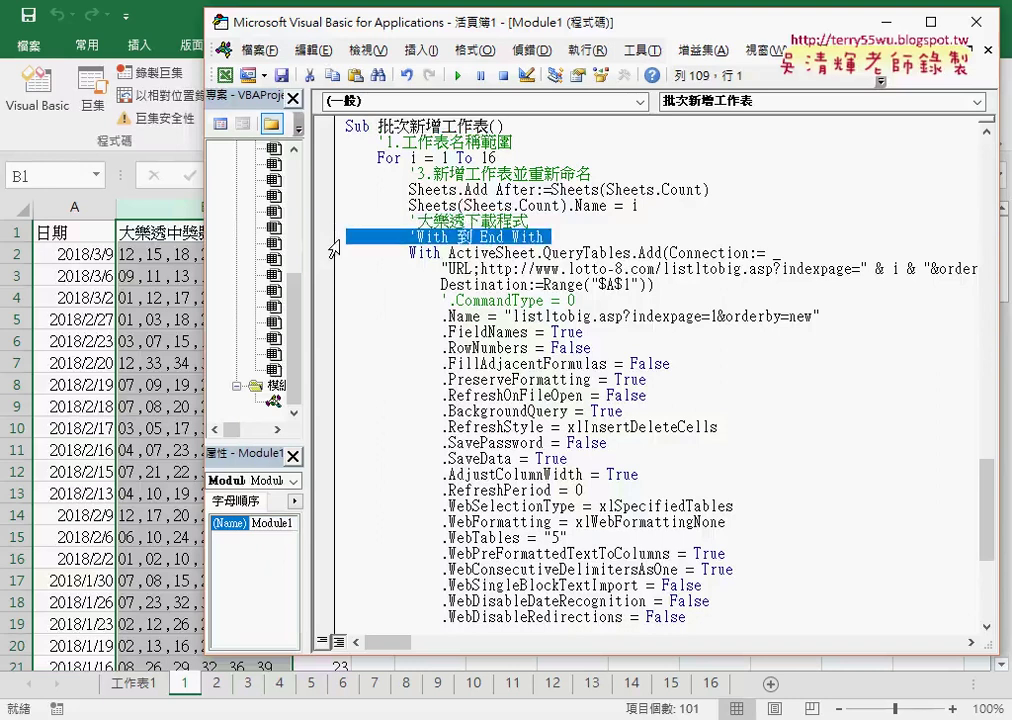
pyautogui.moveTo(860, 269); pyautogui.dragTo(928, 269)
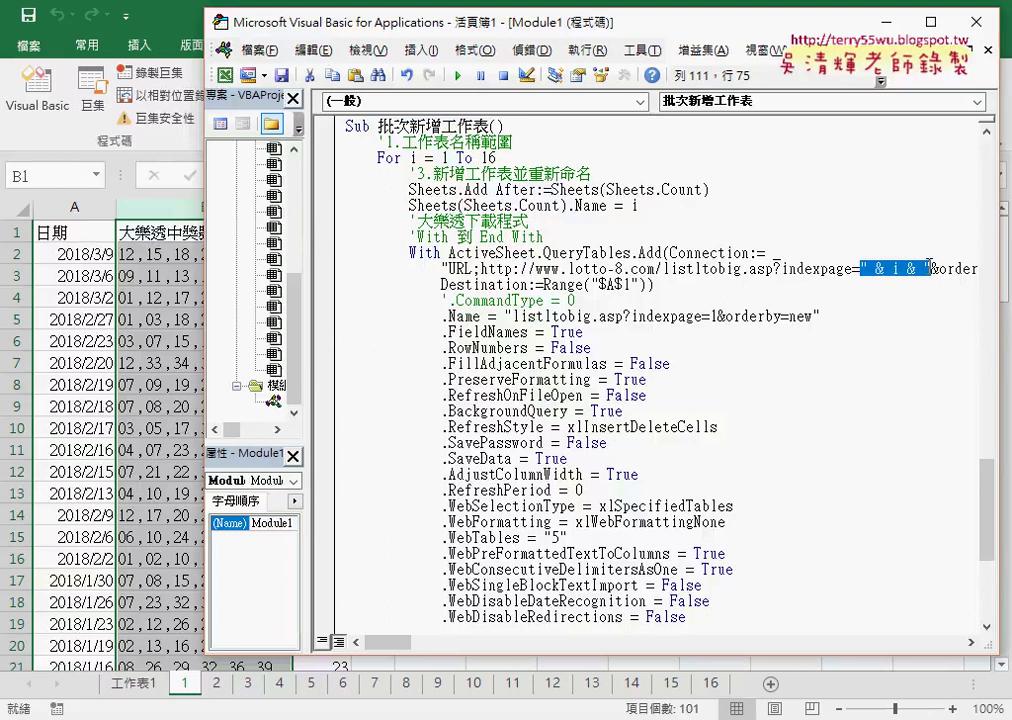
pyautogui.scroll(-1, 800, 314)
pyautogui.scroll(-3, 800, 314)
pyautogui.scroll(-1, 800, 314)
pyautogui.moveTo(500, 443); pyautogui.dragTo(410, 443)
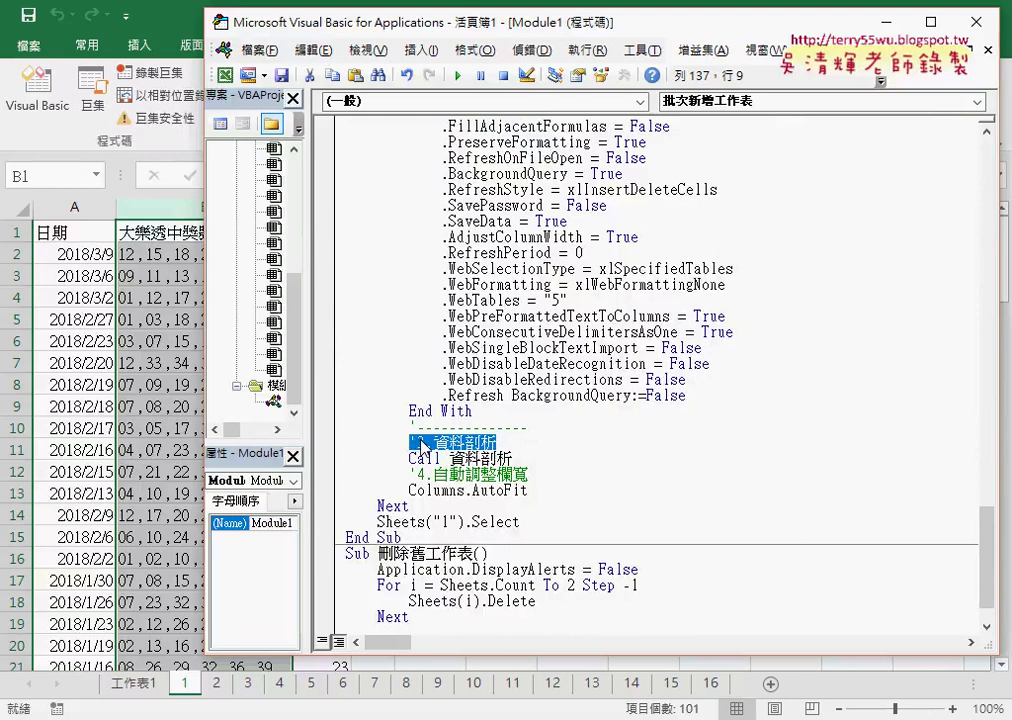
pyautogui.moveTo(417, 458)
pyautogui.mouseDown()
pyautogui.moveTo(512, 458)
pyautogui.moveTo(410, 458)
pyautogui.mouseUp()
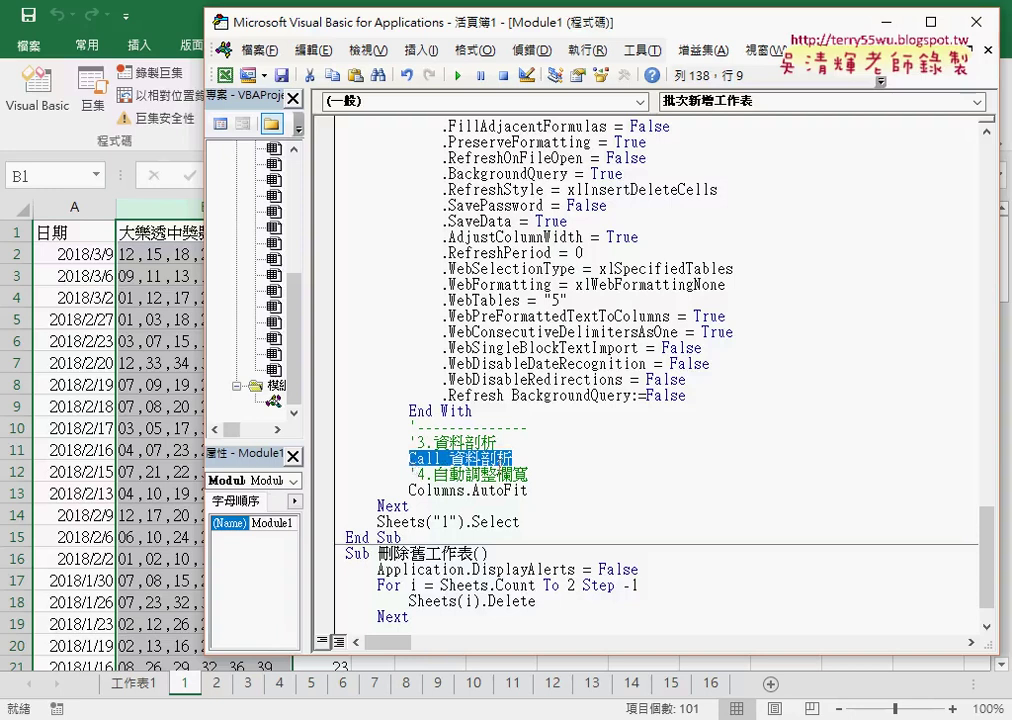
pyautogui.moveTo(528, 490); pyautogui.dragTo(409, 490)
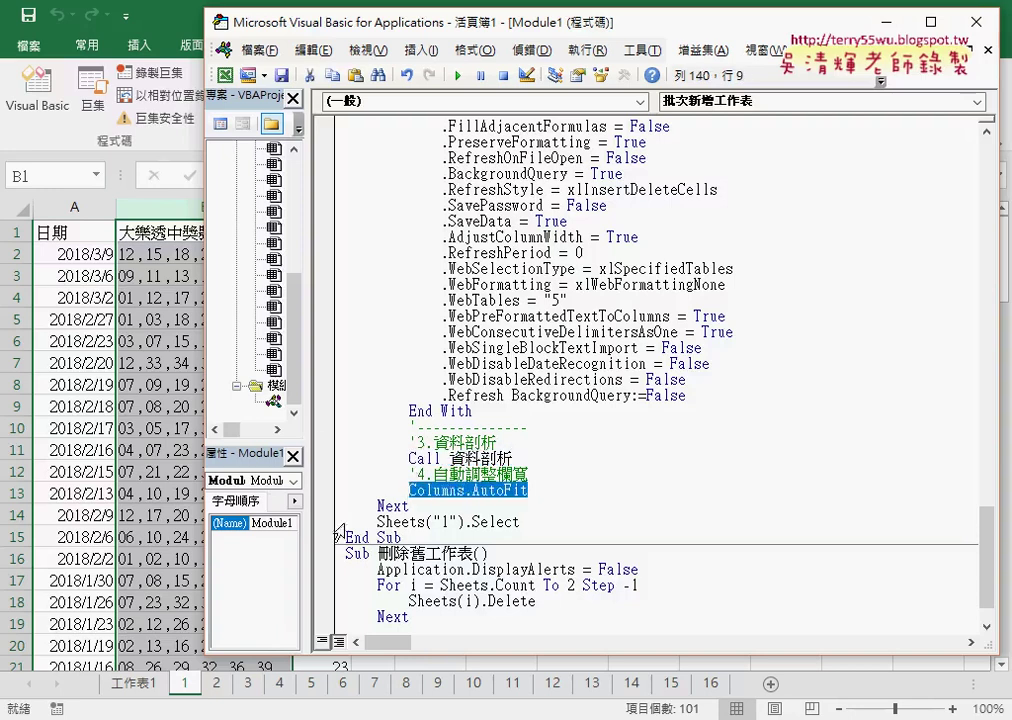
# Run the 刪除舊工作表 macro to delete numbered sheets 1–16.
pyautogui.click(537, 600)
pyautogui.scroll(-1, 537, 560)
pyautogui.click(457, 75)
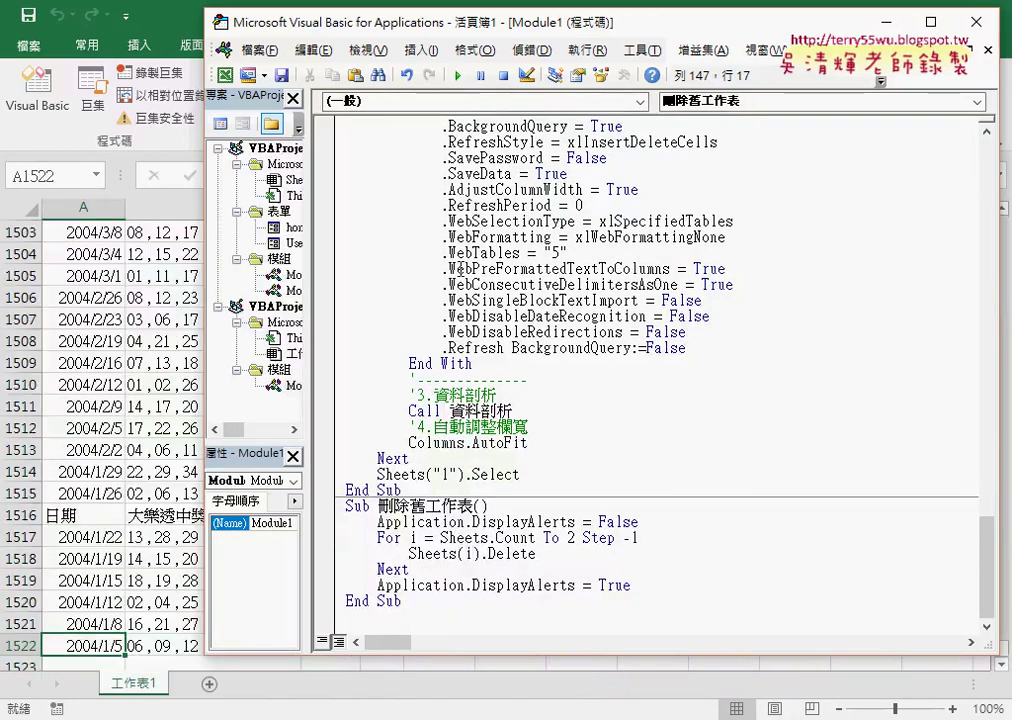
# Run 批次新增工作表 to rebuild sheets 1–16, then check sheet 1's downloaded draws.
pyautogui.click(452, 268)
pyautogui.click(458, 75)
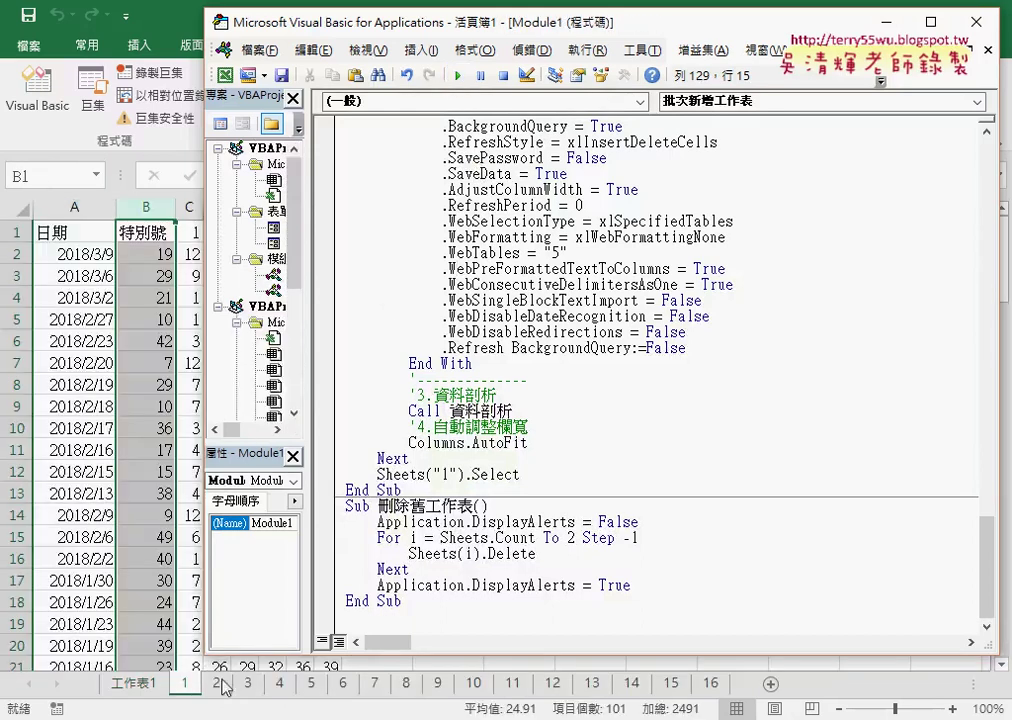
pyautogui.click(140, 556)
pyautogui.click(146, 558)
pyautogui.scroll(-8, 204, 545)
pyautogui.scroll(-9, 204, 545)
pyautogui.scroll(-5, 204, 545)
pyautogui.scroll(-6, 204, 545)
pyautogui.scroll(-4, 204, 545)
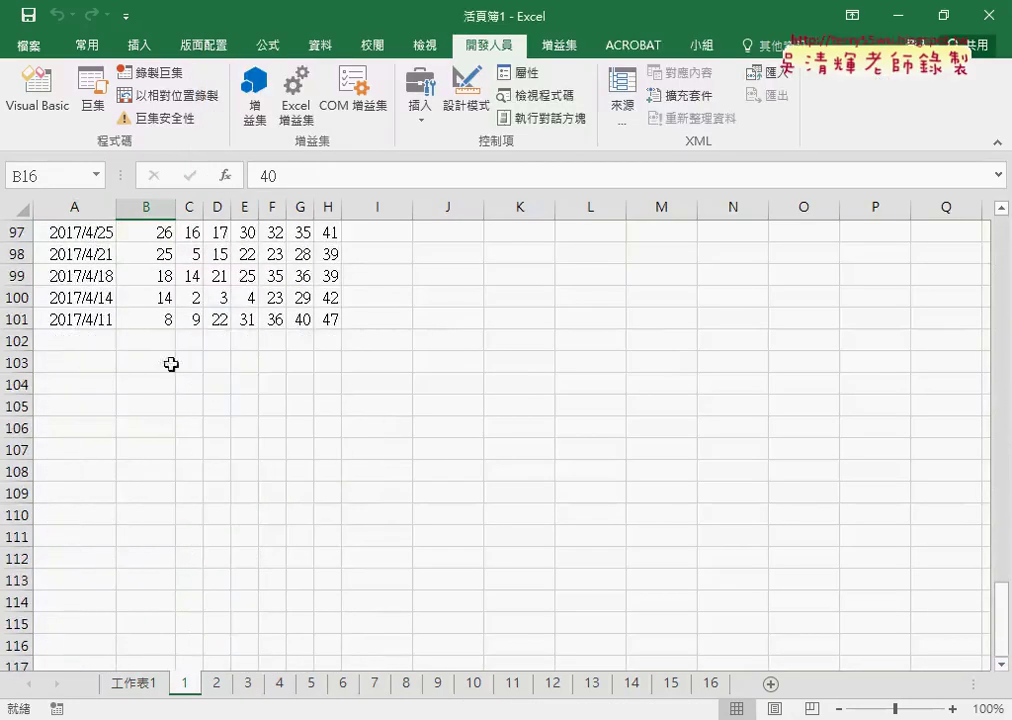
# Look over sheet 2's draw data and select the dates in A2:A9.
pyautogui.click(217, 684)
pyautogui.scroll(-5, 242, 558)
pyautogui.scroll(-5, 213, 558)
pyautogui.scroll(-8, 213, 558)
pyautogui.scroll(-9, 213, 558)
pyautogui.scroll(-3, 213, 558)
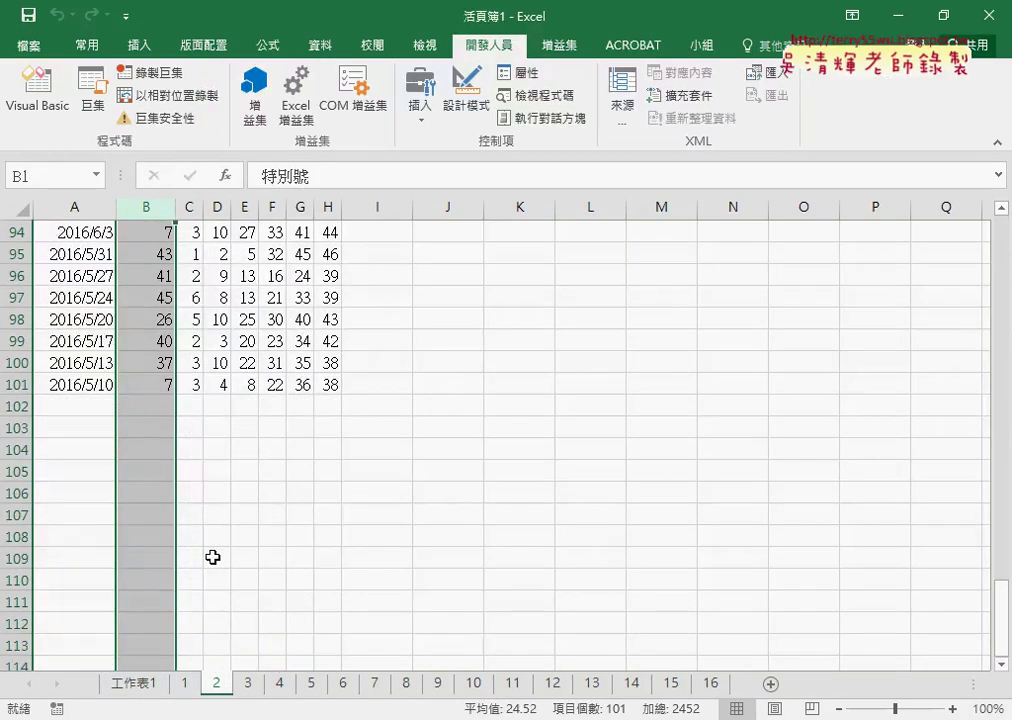
pyautogui.scroll(5, 213, 557)
pyautogui.scroll(14, 213, 557)
pyautogui.scroll(12, 213, 557)
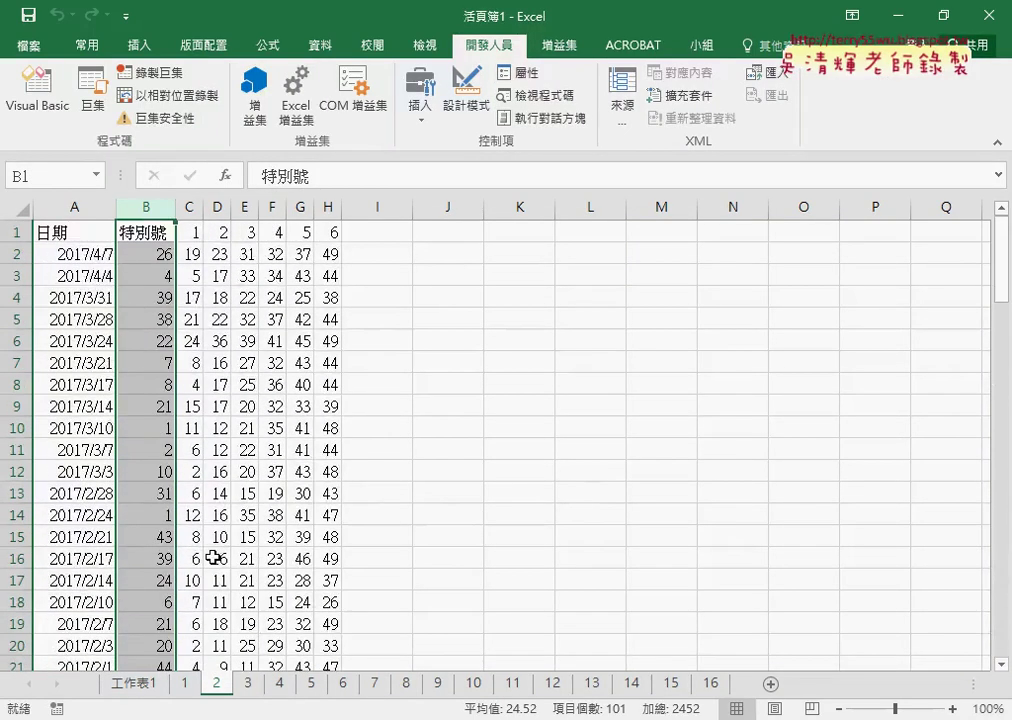
pyautogui.moveTo(95, 253); pyautogui.dragTo(95, 400)
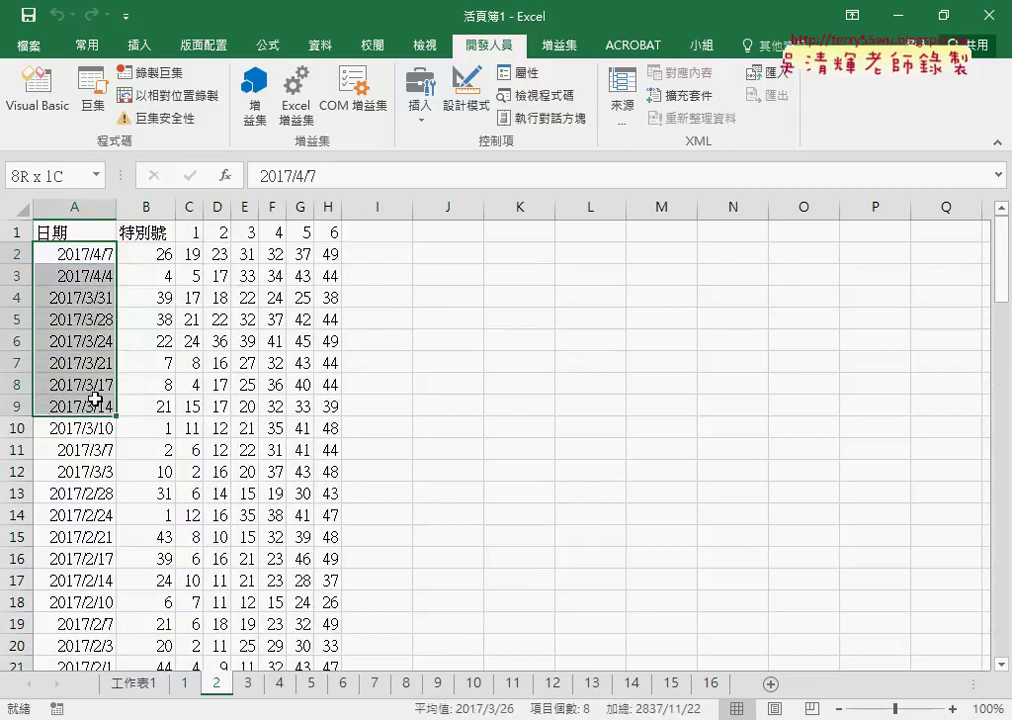
pyautogui.moveTo(95, 400); pyautogui.dragTo(98, 397)
# Switch to the 大樂透下載 workbook and launch the progress form via its 啟動表單 button.
pyautogui.click(510, 719)
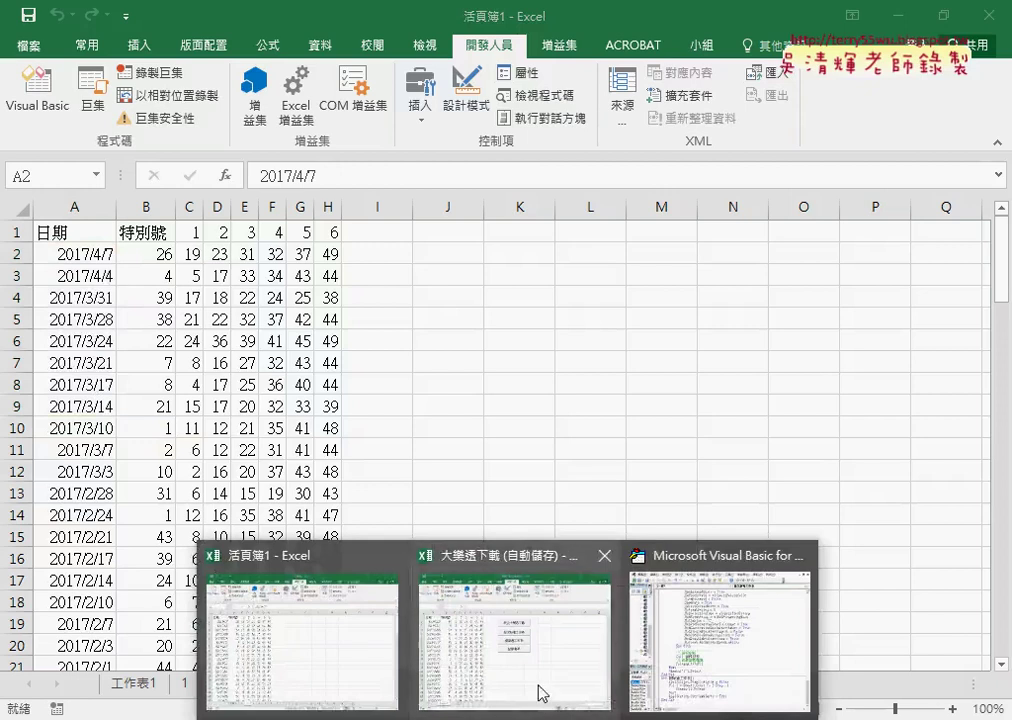
pyautogui.click(542, 693)
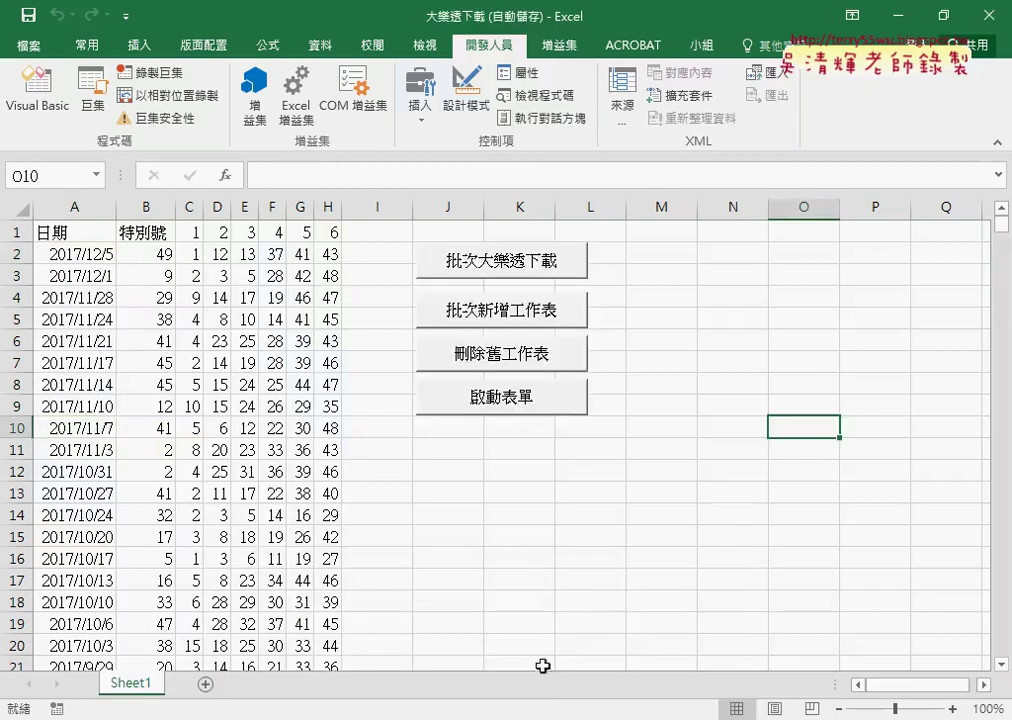
pyautogui.click(548, 404)
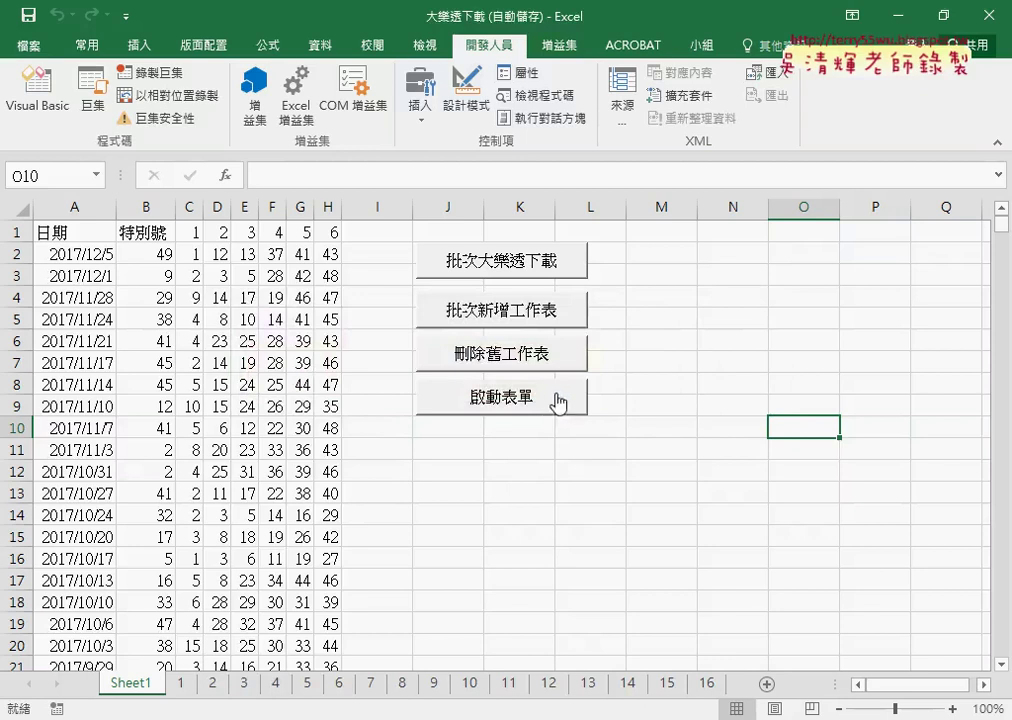
# In the VBA editor, enlarge the Project and Properties panes, select the home form, and sort properties alphabetically.
pyautogui.click(62, 113)
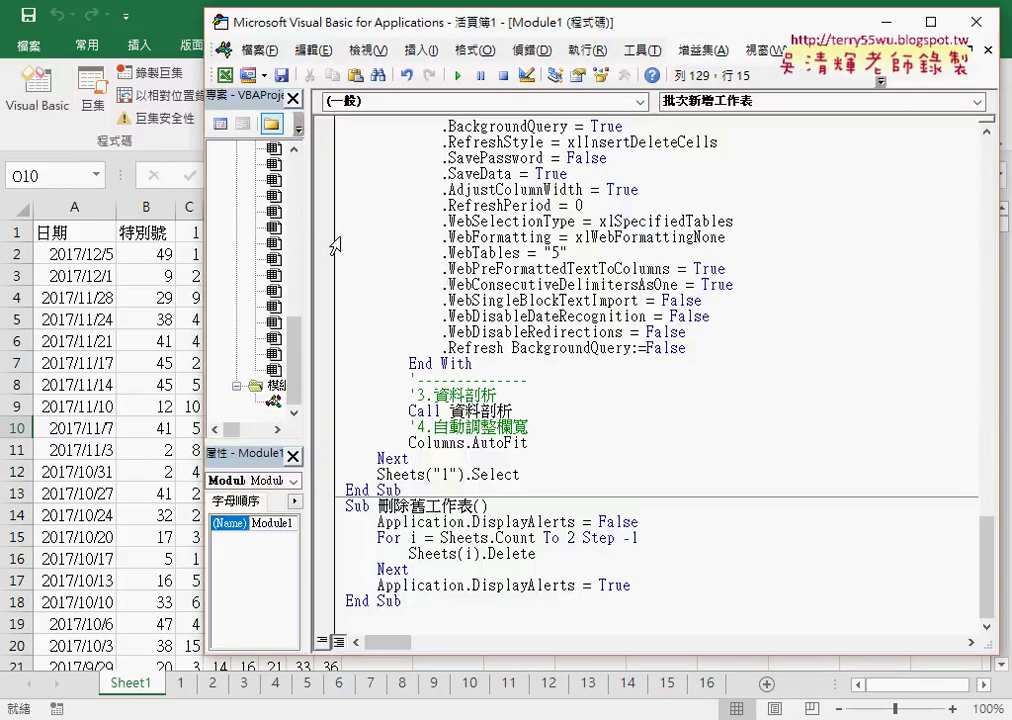
pyautogui.moveTo(357, 240)
pyautogui.mouseDown()
pyautogui.moveTo(377, 240)
pyautogui.moveTo(367, 253)
pyautogui.mouseUp()
pyautogui.scroll(-3, 367, 253)
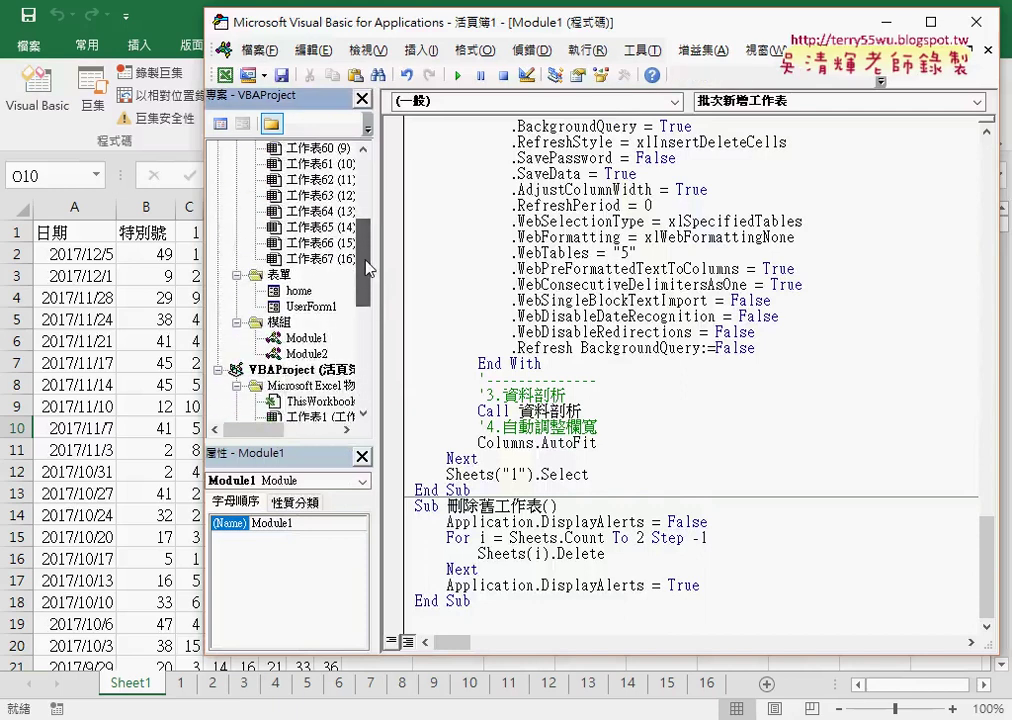
pyautogui.rightClick(297, 228)
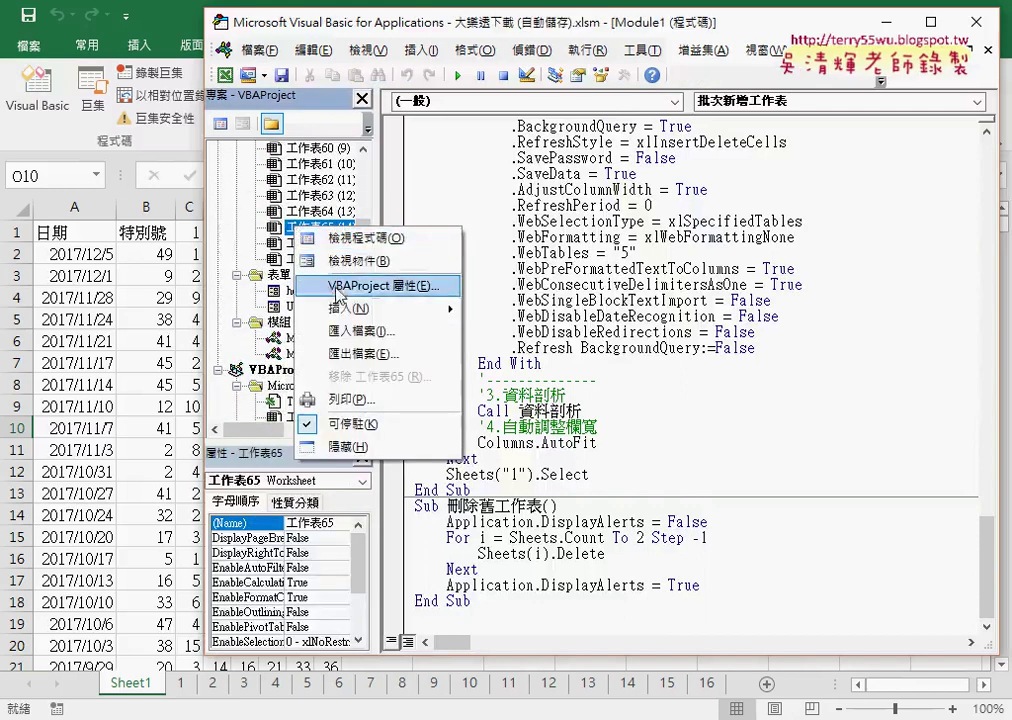
pyautogui.moveTo(440, 309)
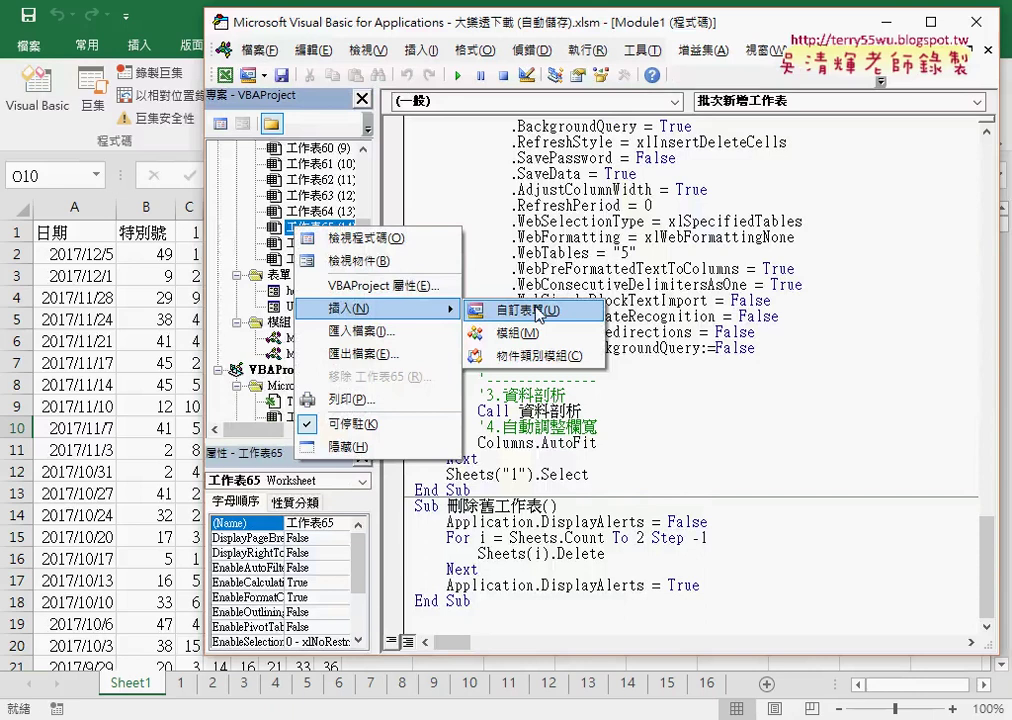
pyautogui.click(290, 291)
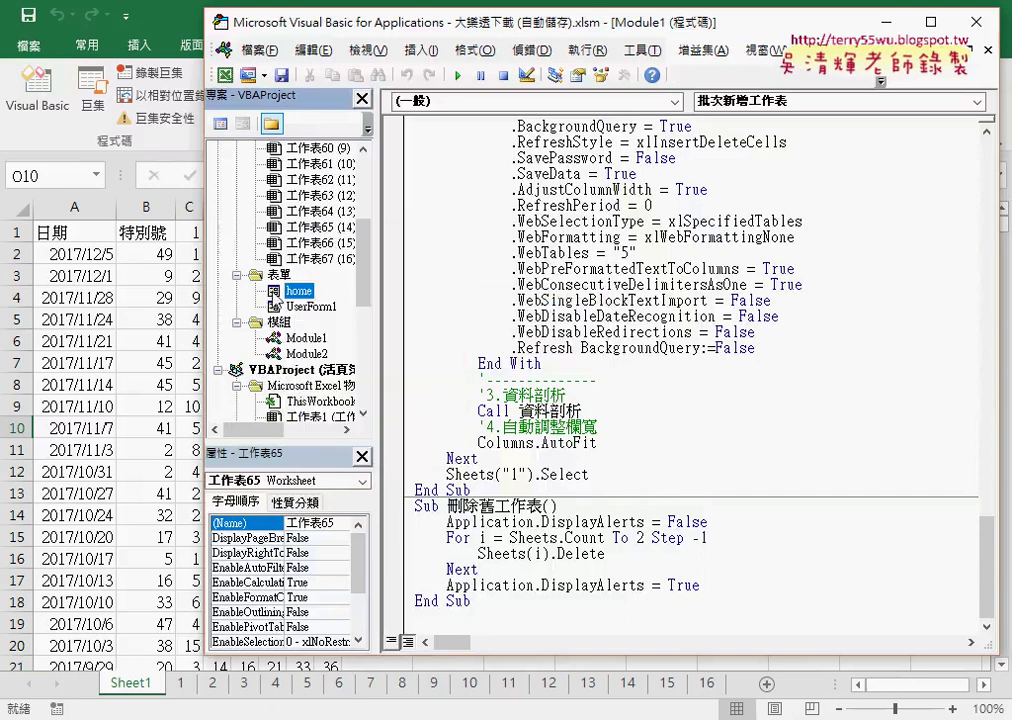
pyautogui.moveTo(305, 441); pyautogui.dragTo(305, 330)
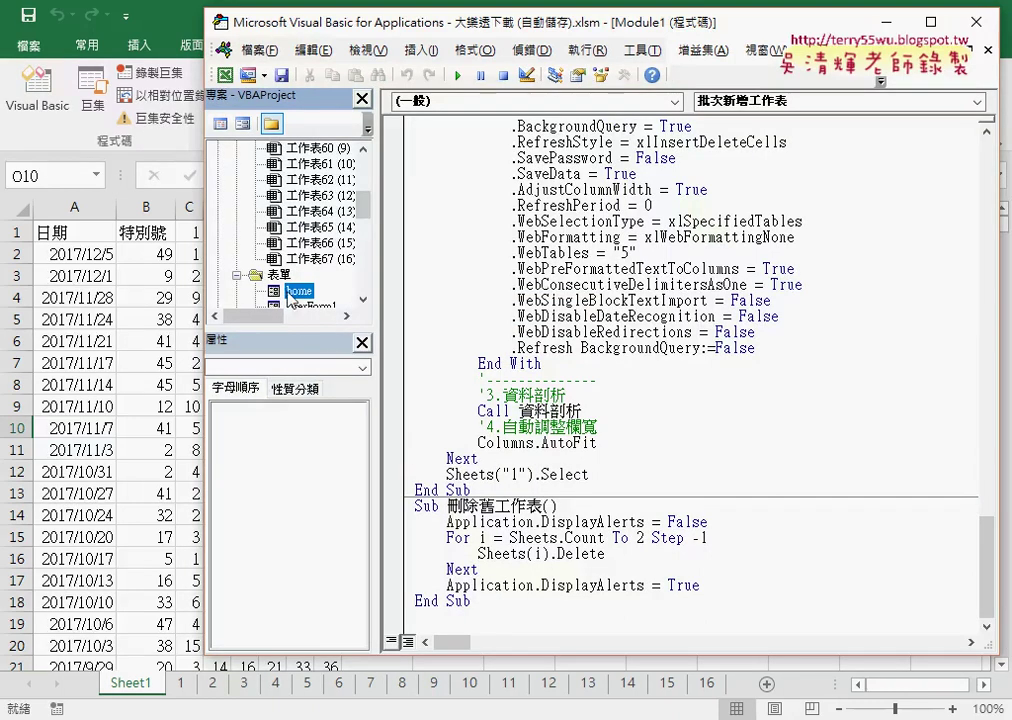
pyautogui.click(236, 388)
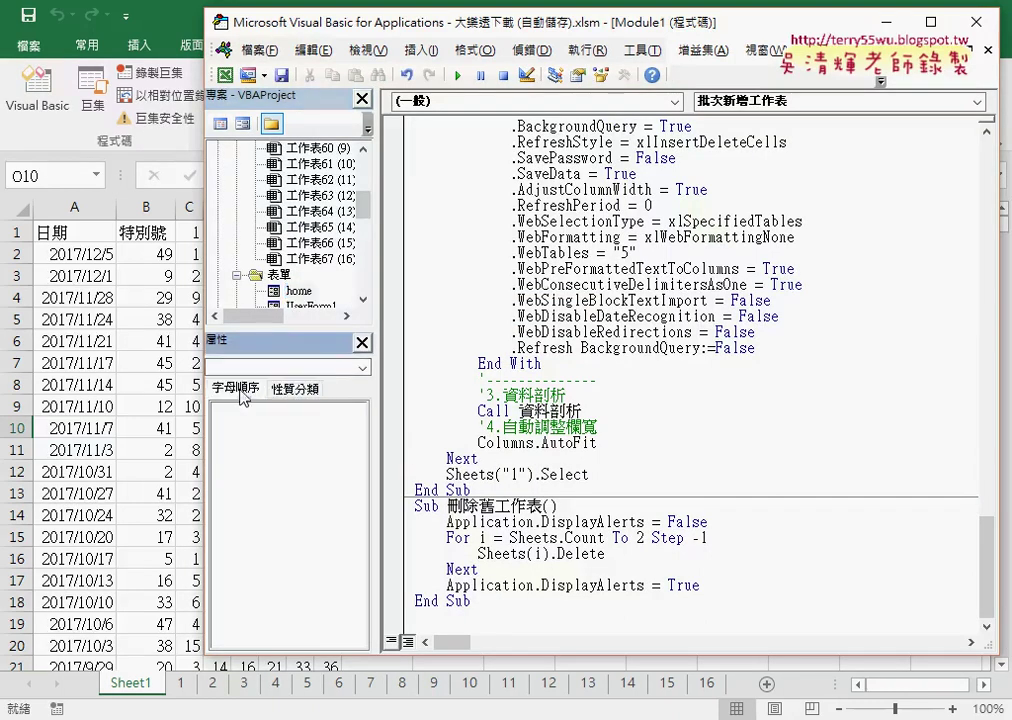
# Inspect the home form's (Name) home, Caption 下載進度, and its red progress bar label.
pyautogui.doubleClick(298, 291)
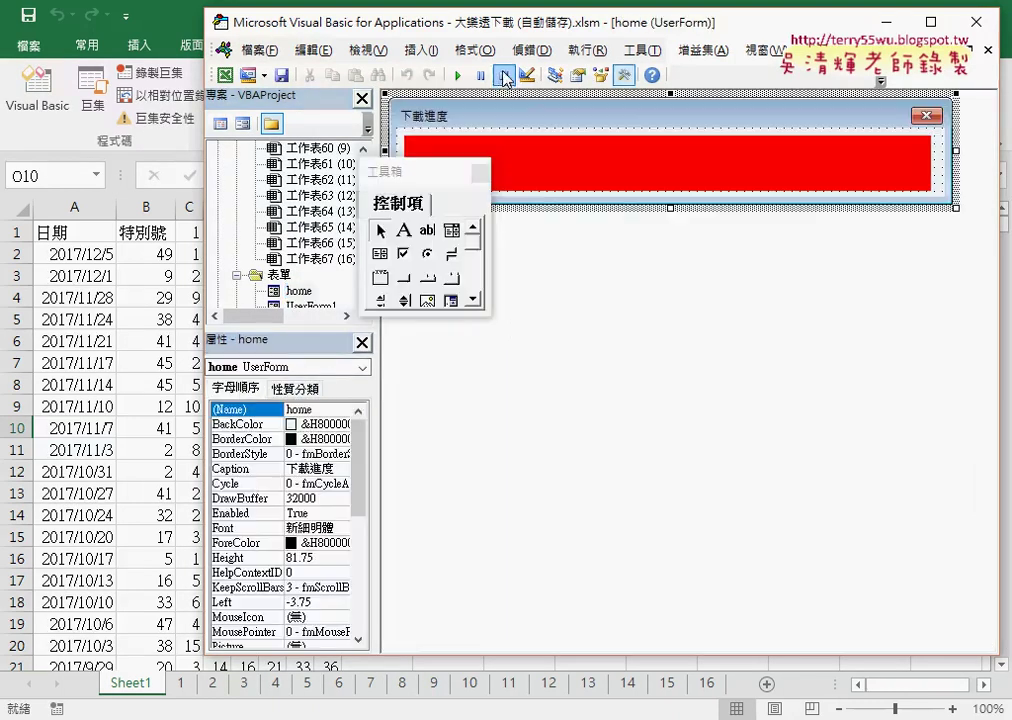
pyautogui.click(299, 291)
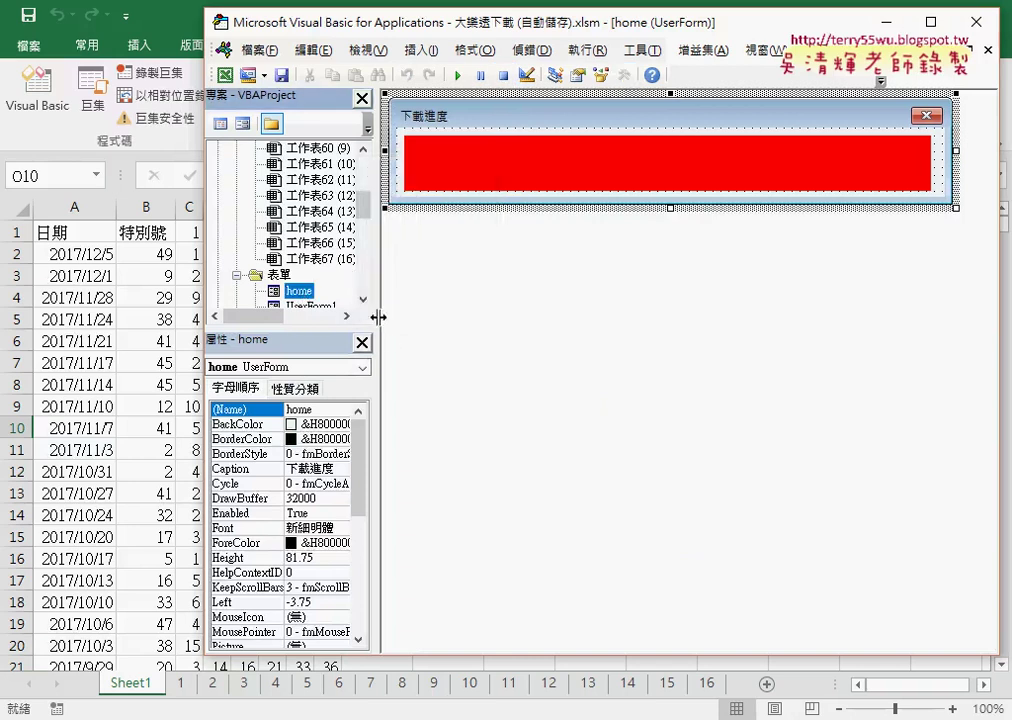
pyautogui.scroll(-2, 290, 240)
pyautogui.scroll(-1, 369, 228)
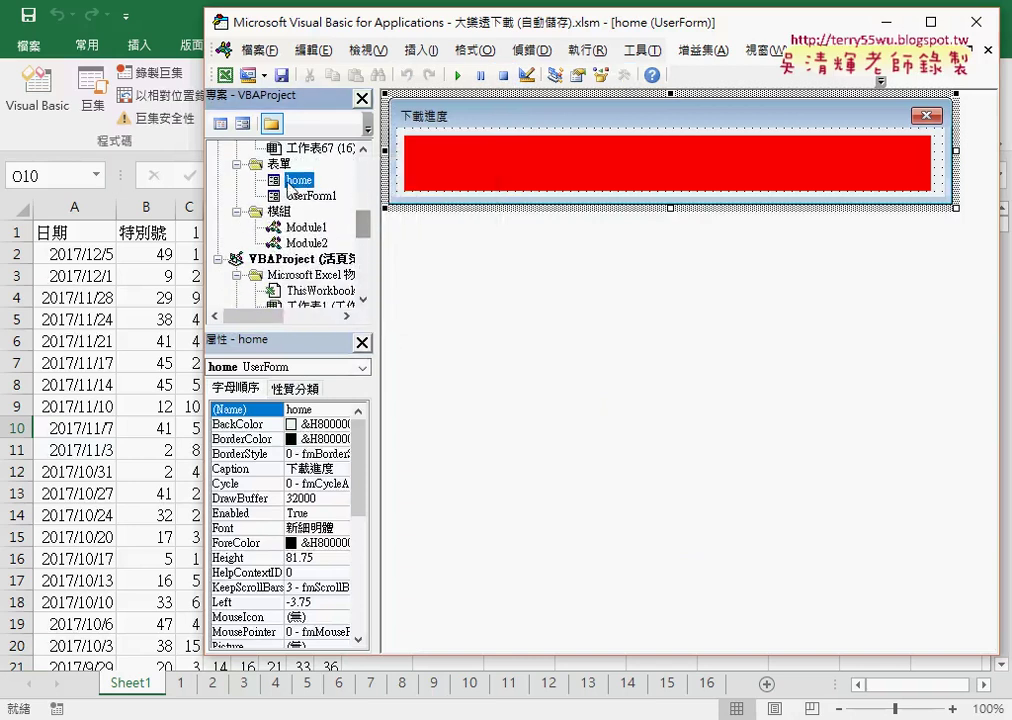
pyautogui.click(300, 409)
pyautogui.doubleClick(300, 409)
pyautogui.moveTo(377, 418); pyautogui.dragTo(416, 420)
pyautogui.click(336, 469)
pyautogui.doubleClick(336, 469)
pyautogui.click(404, 483)
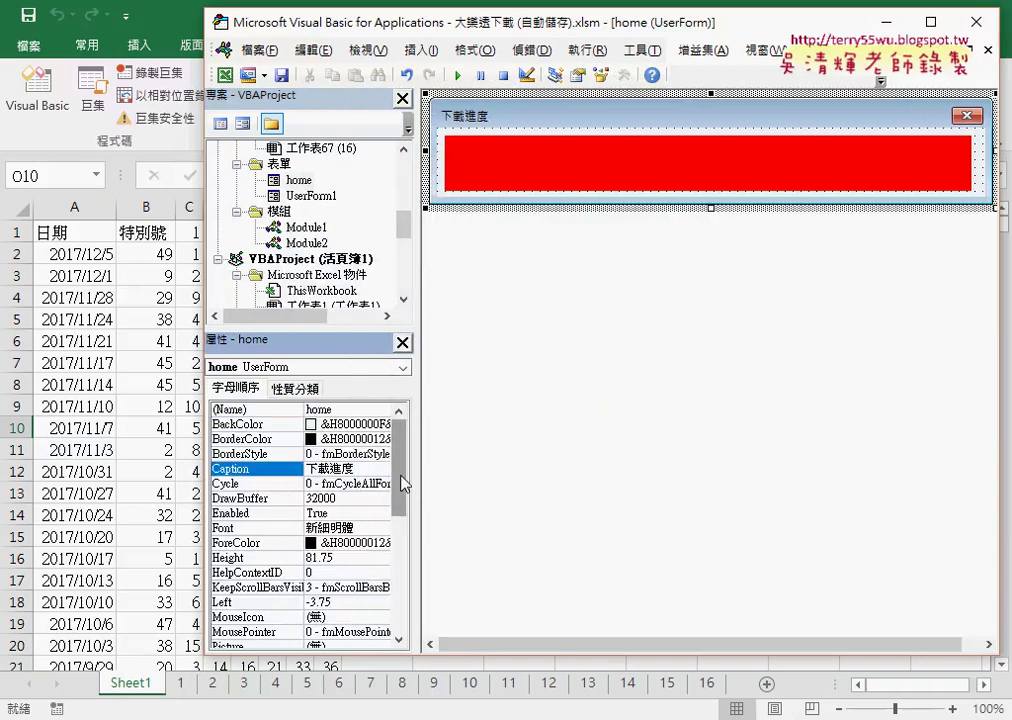
pyautogui.moveTo(404, 483)
pyautogui.mouseDown()
pyautogui.moveTo(404, 617)
pyautogui.moveTo(402, 445)
pyautogui.mouseUp()
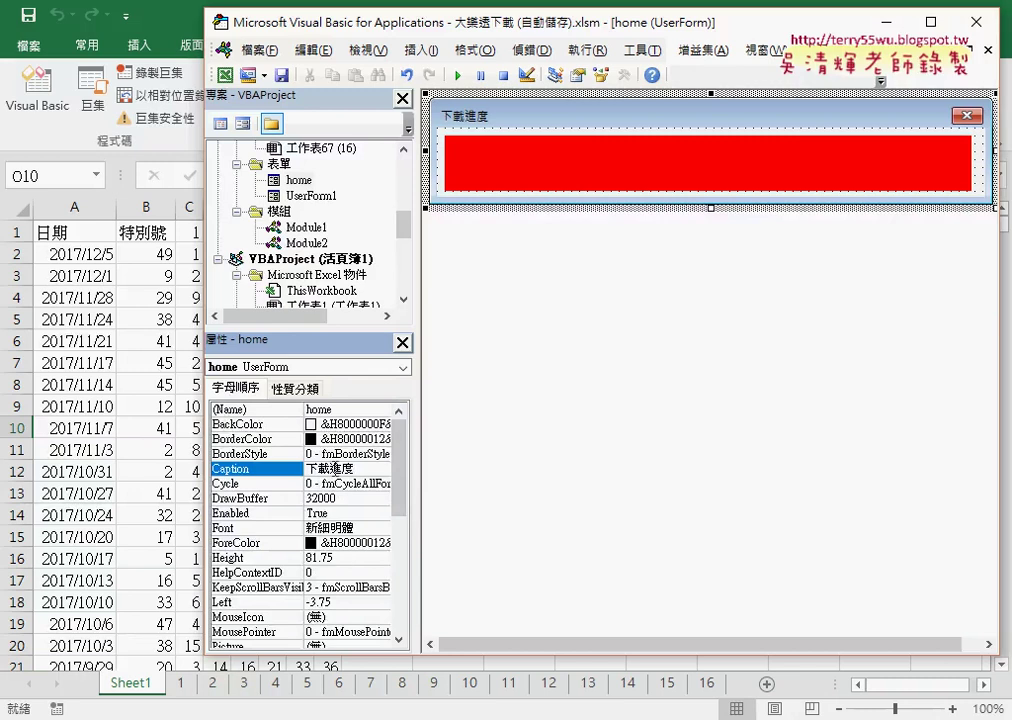
pyautogui.click(575, 166)
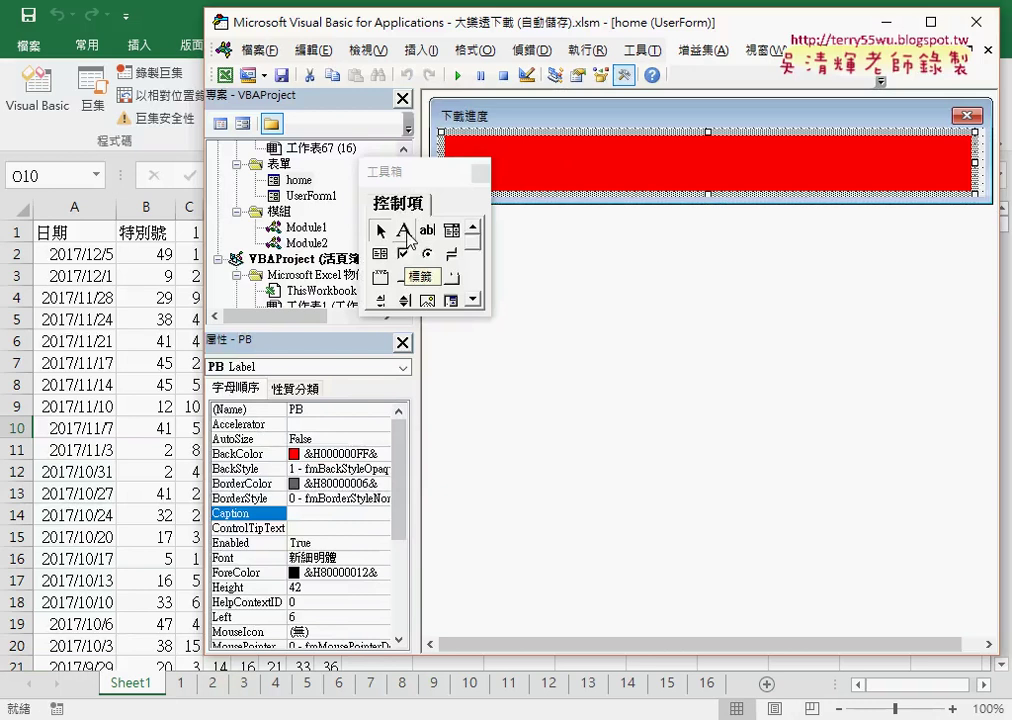
# Open UserForm1, captioned 目前下載進度, in the form designer.
pyautogui.click(303, 197)
pyautogui.doubleClick(303, 197)
pyautogui.click(355, 176)
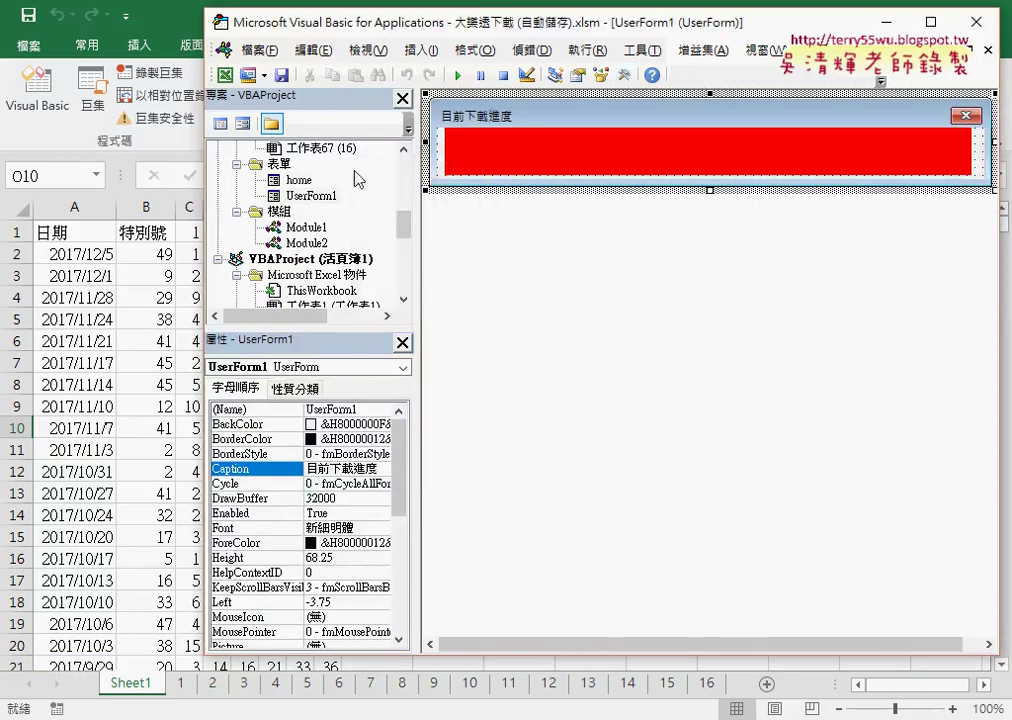
pyautogui.click(282, 165)
# Insert a new UserForm under 表單, named home2 with Caption 下載進度.
pyautogui.rightClick(282, 165)
pyautogui.moveTo(312, 242)
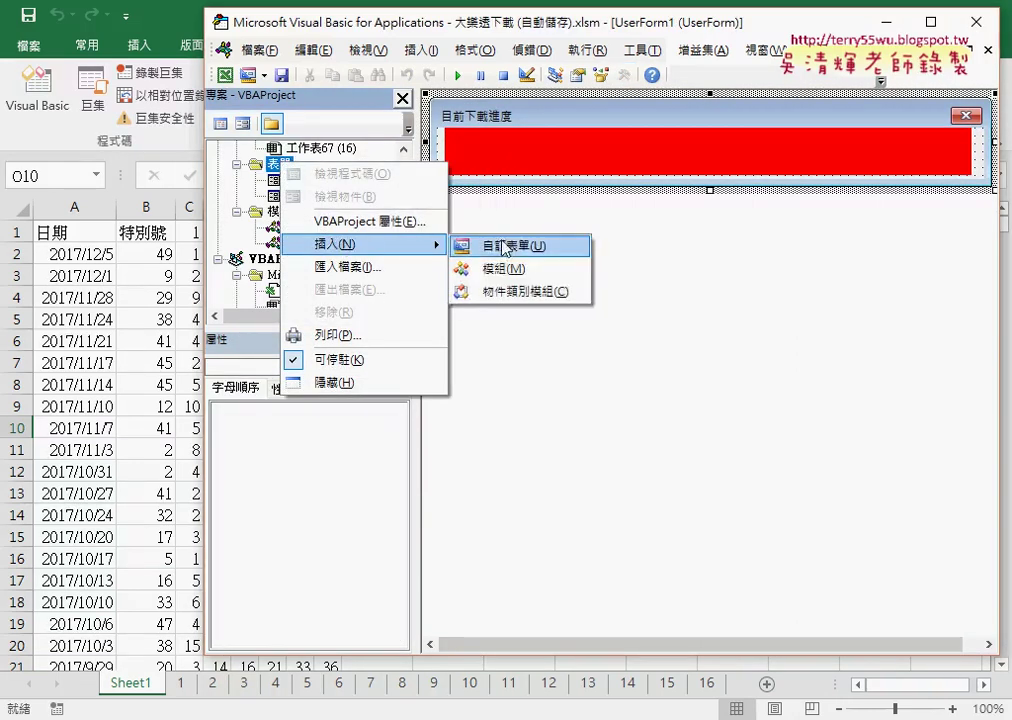
pyautogui.click(506, 246)
pyautogui.click(294, 411)
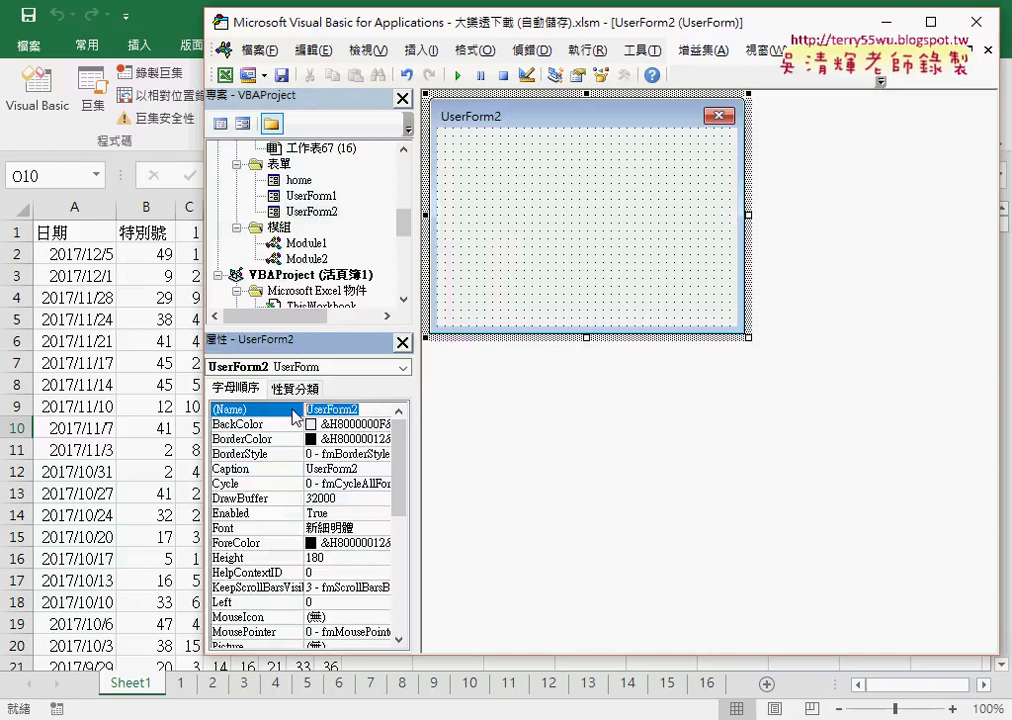
pyautogui.write('ㄏㄛ')
pyautogui.write('home')
pyautogui.write('2')
pyautogui.click(295, 415)
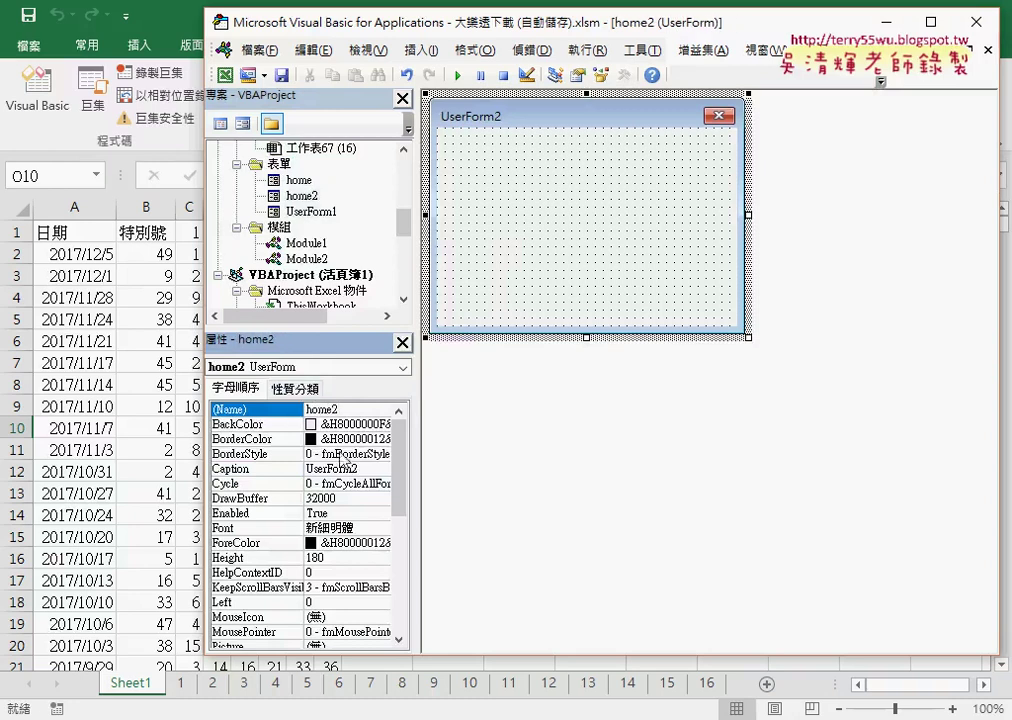
pyautogui.click(262, 468)
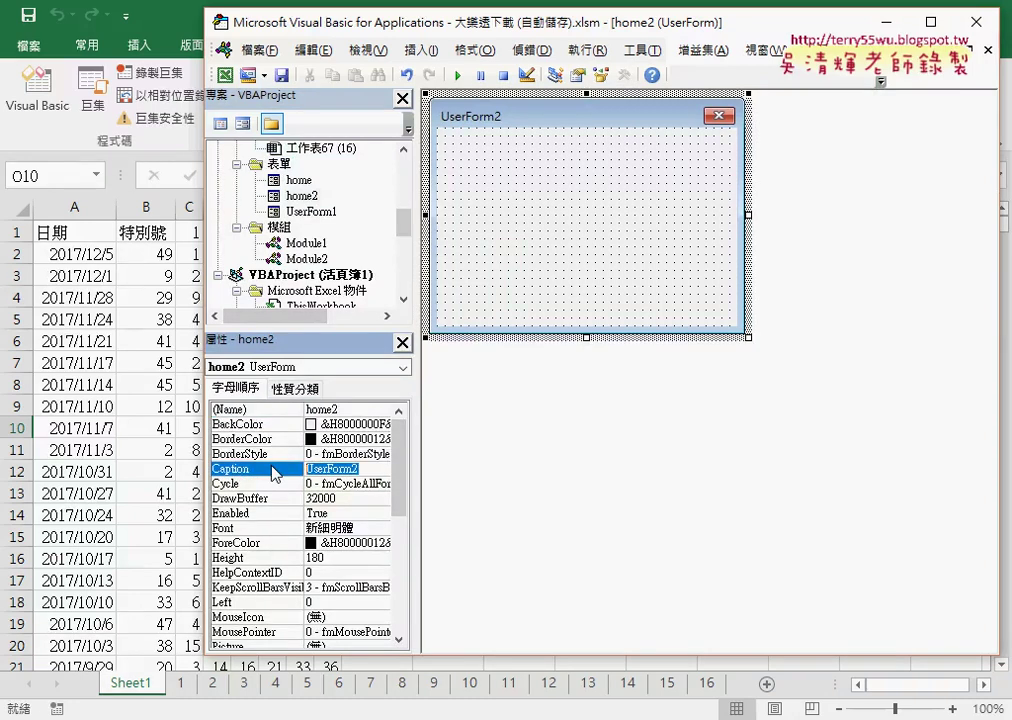
pyautogui.write('下ㄩㄢ')
pyautogui.write('載')
pyautogui.write('ㄐㄧㄣ')
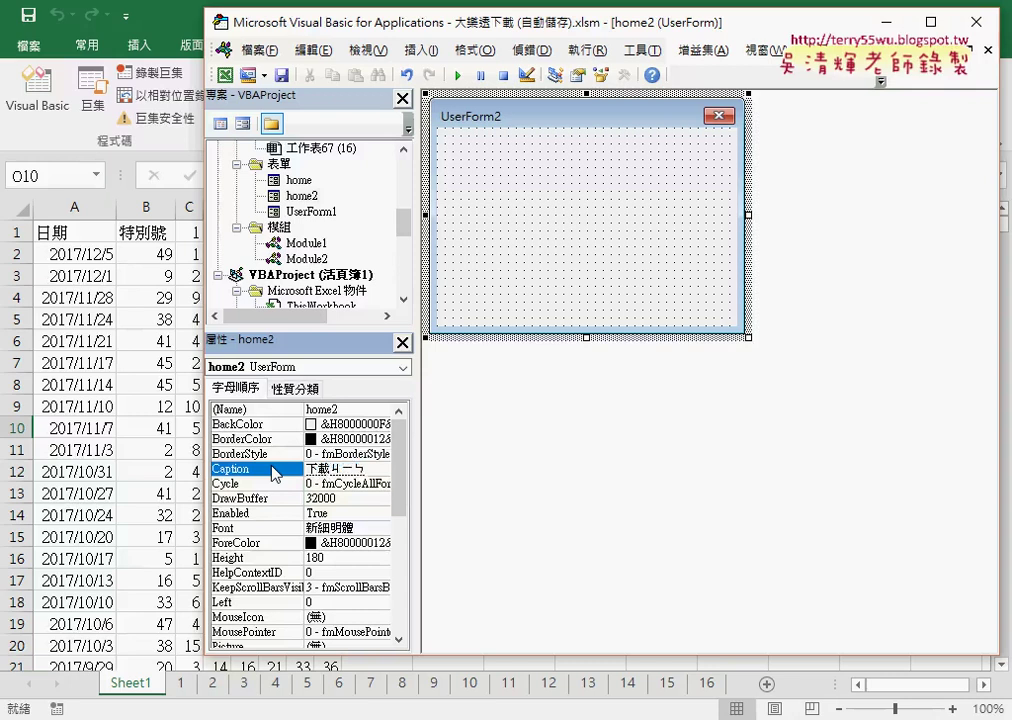
pyautogui.write('進')
pyautogui.write('ㄉㄨ')
pyautogui.write('度')
pyautogui.press('Return')
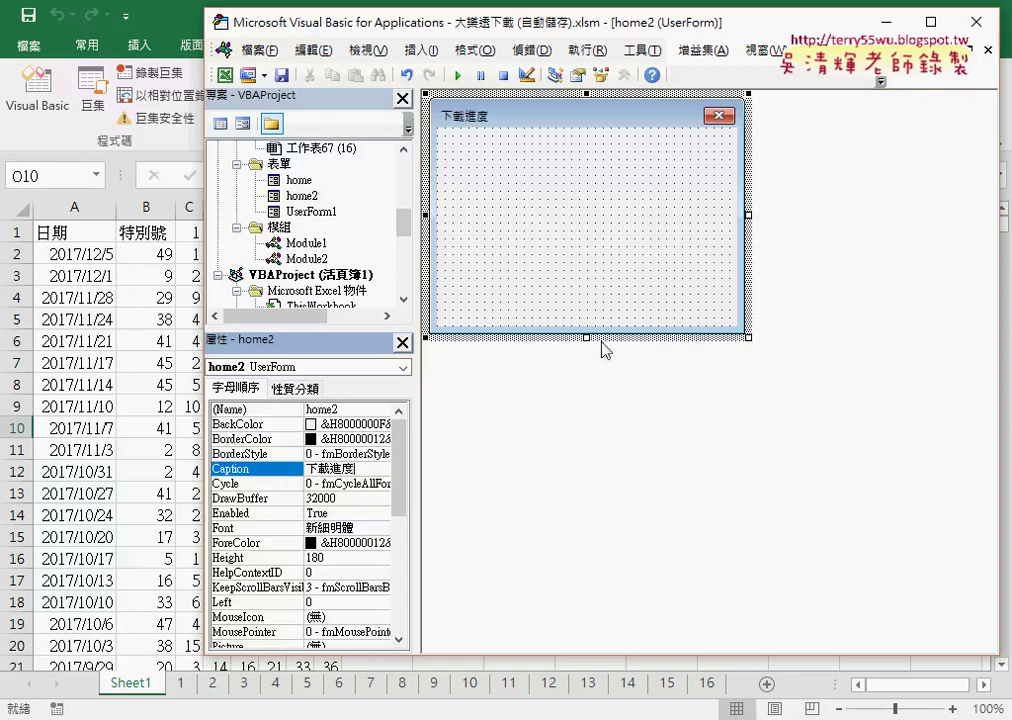
# Reshape home2 into a short wide strip, height 84, and shift the editor window left.
pyautogui.moveTo(588, 335); pyautogui.dragTo(593, 212)
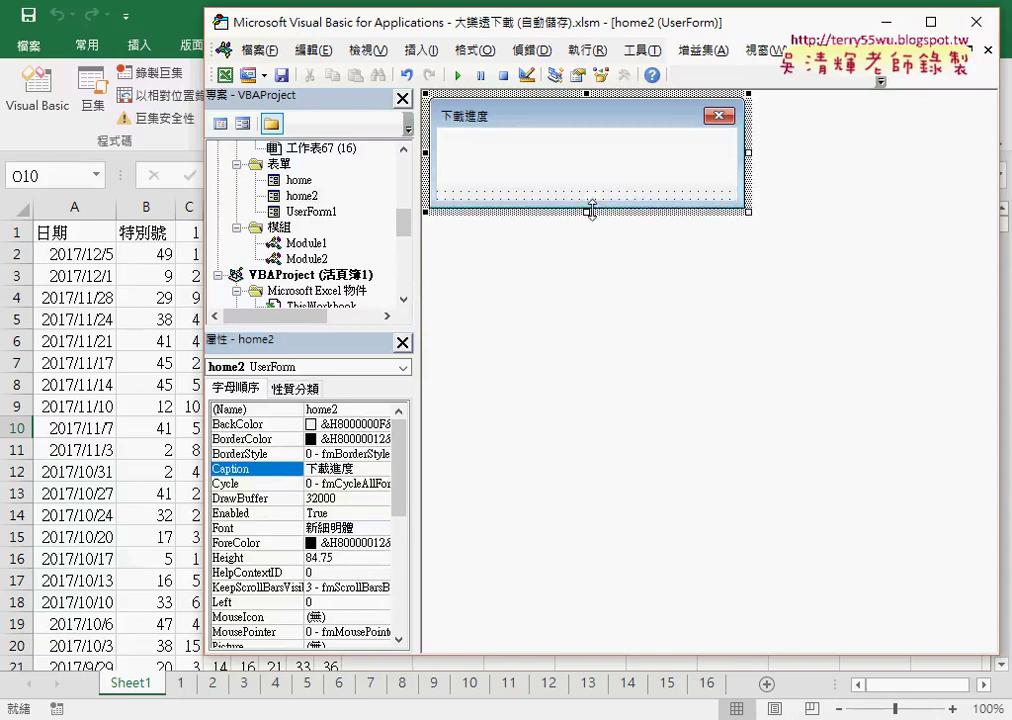
pyautogui.moveTo(748, 151); pyautogui.dragTo(955, 154)
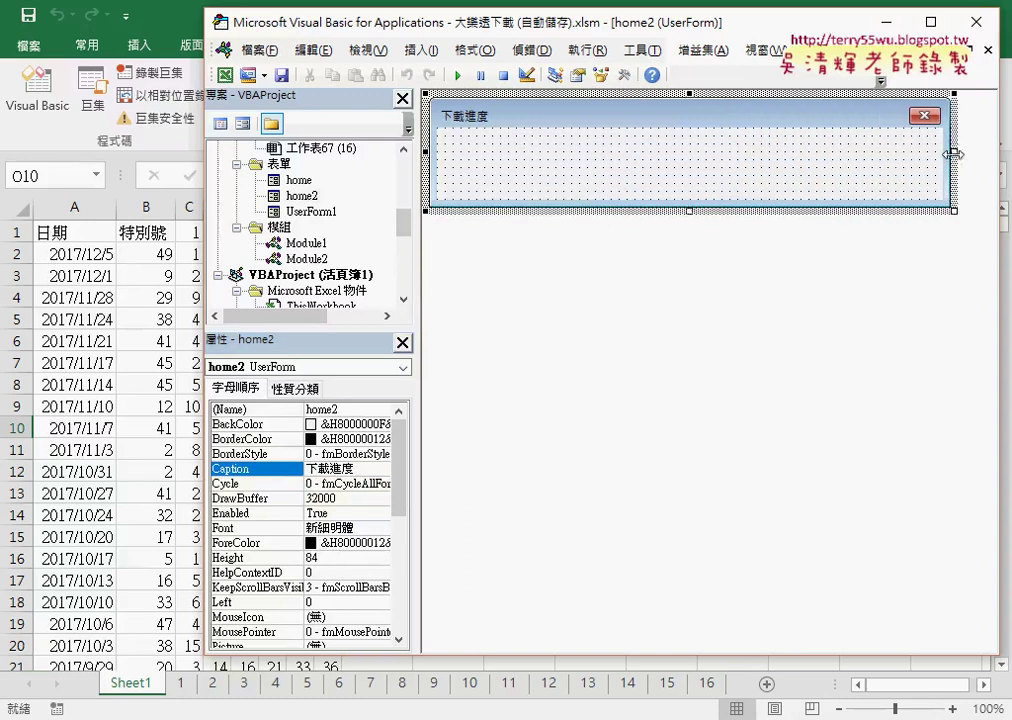
pyautogui.moveTo(591, 30); pyautogui.dragTo(478, 27)
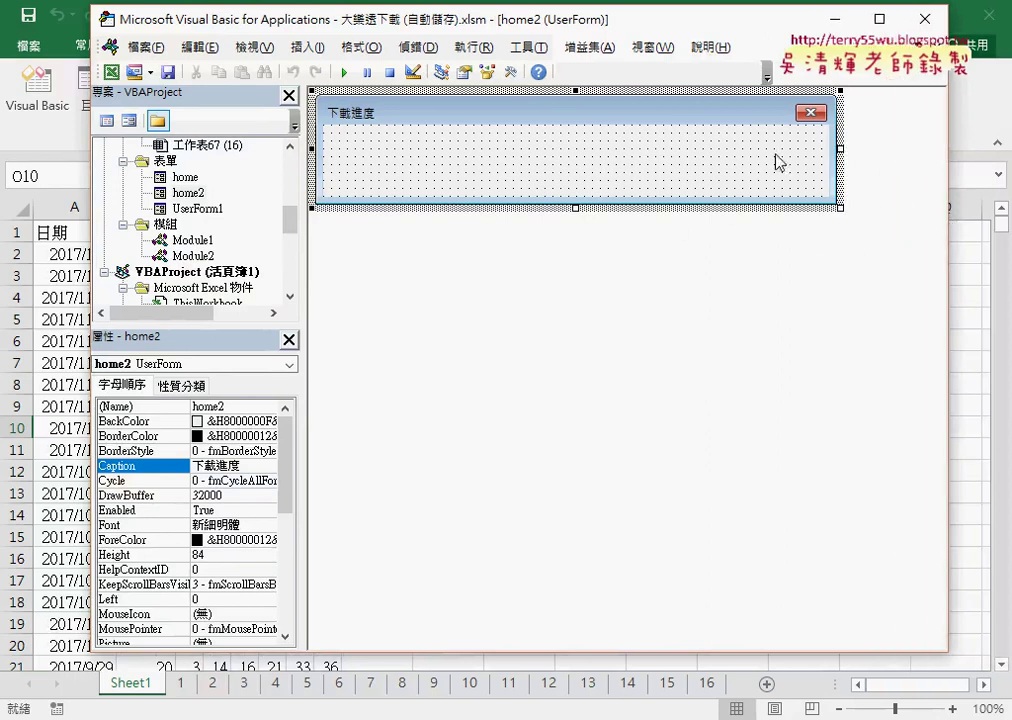
# Show the Toolbox via View > Toolbox and place it below the form.
pyautogui.click(512, 72)
pyautogui.click(512, 72)
pyautogui.click(512, 72)
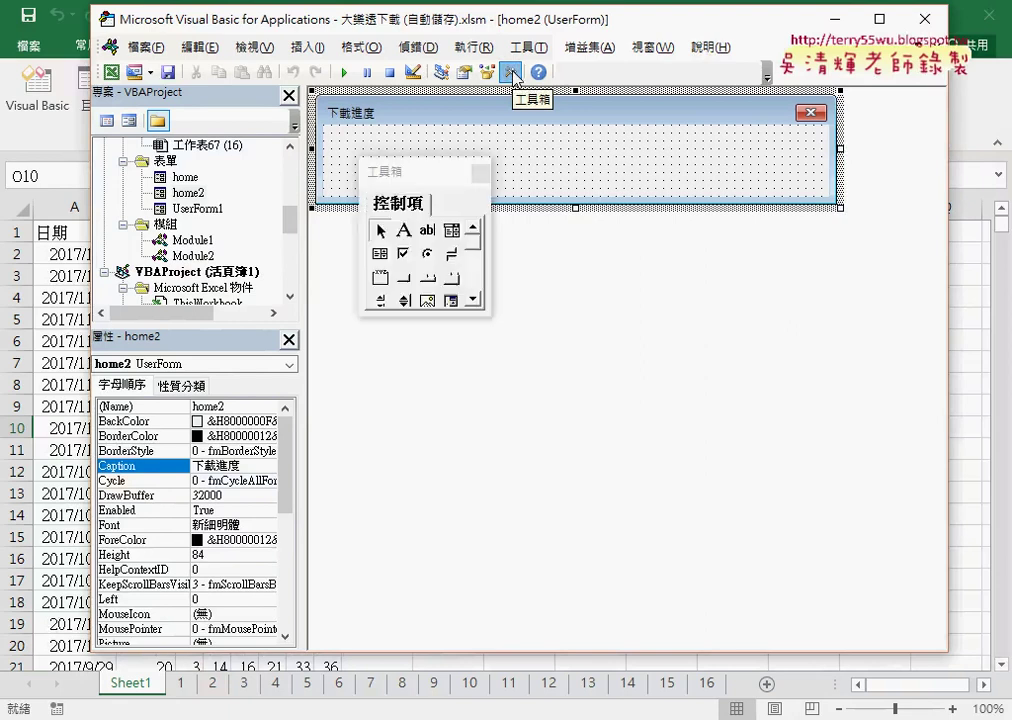
pyautogui.click(481, 178)
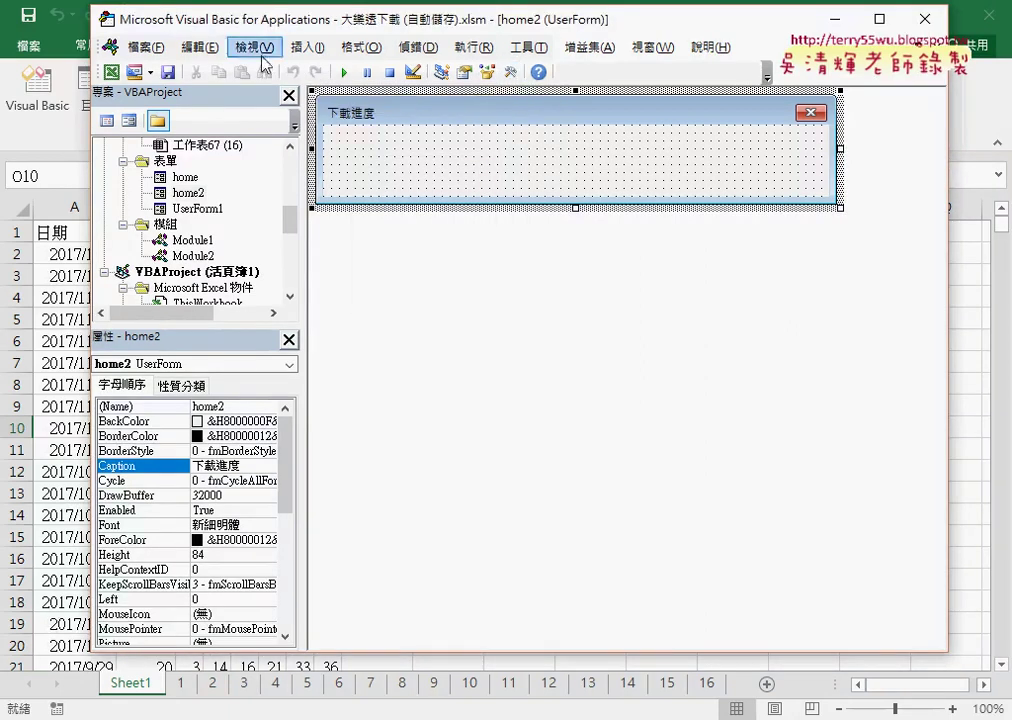
pyautogui.click(256, 47)
pyautogui.click(318, 329)
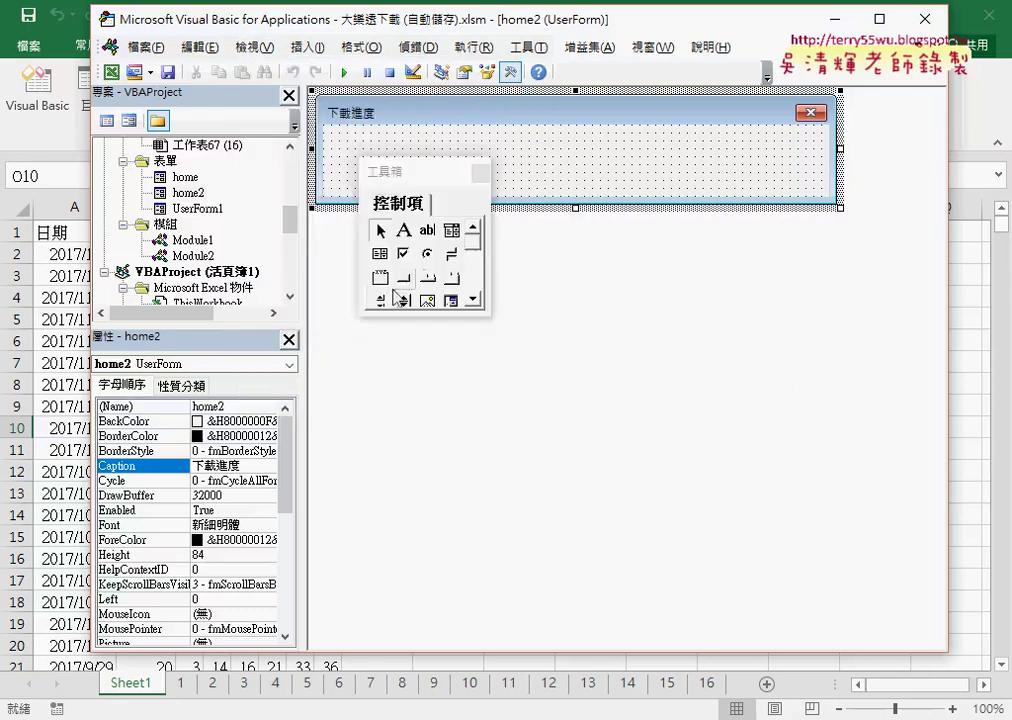
pyautogui.moveTo(422, 181); pyautogui.dragTo(580, 260)
# Draw a label across the whole home2 form and rename it PB.
pyautogui.click(561, 301)
pyautogui.moveTo(331, 127); pyautogui.dragTo(815, 192)
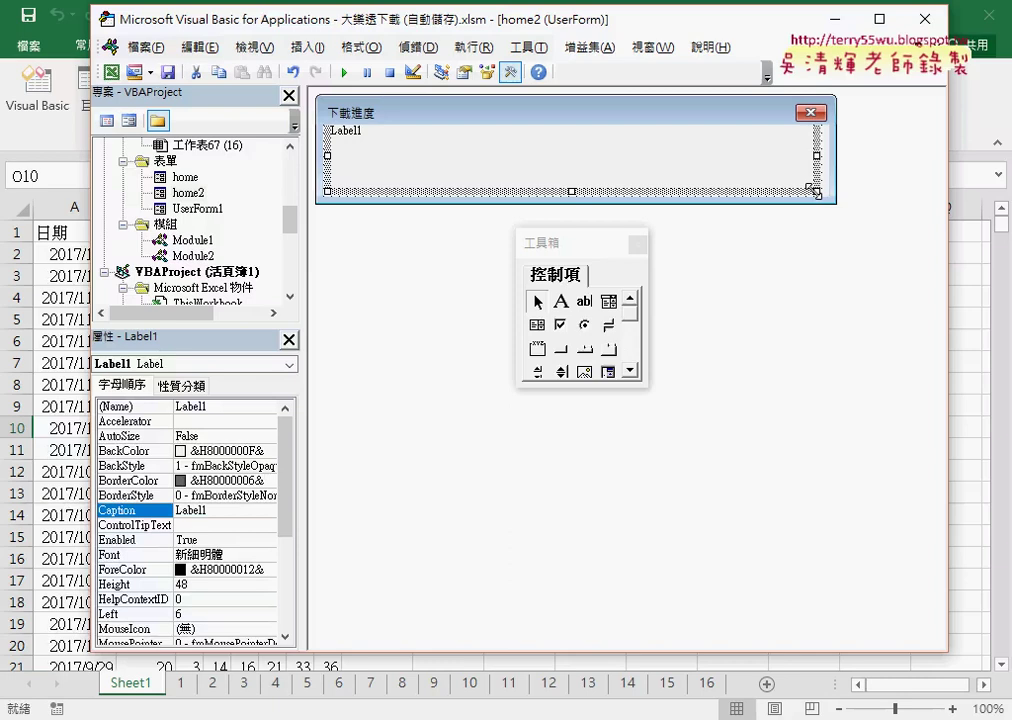
pyautogui.click(215, 407)
pyautogui.click(161, 410)
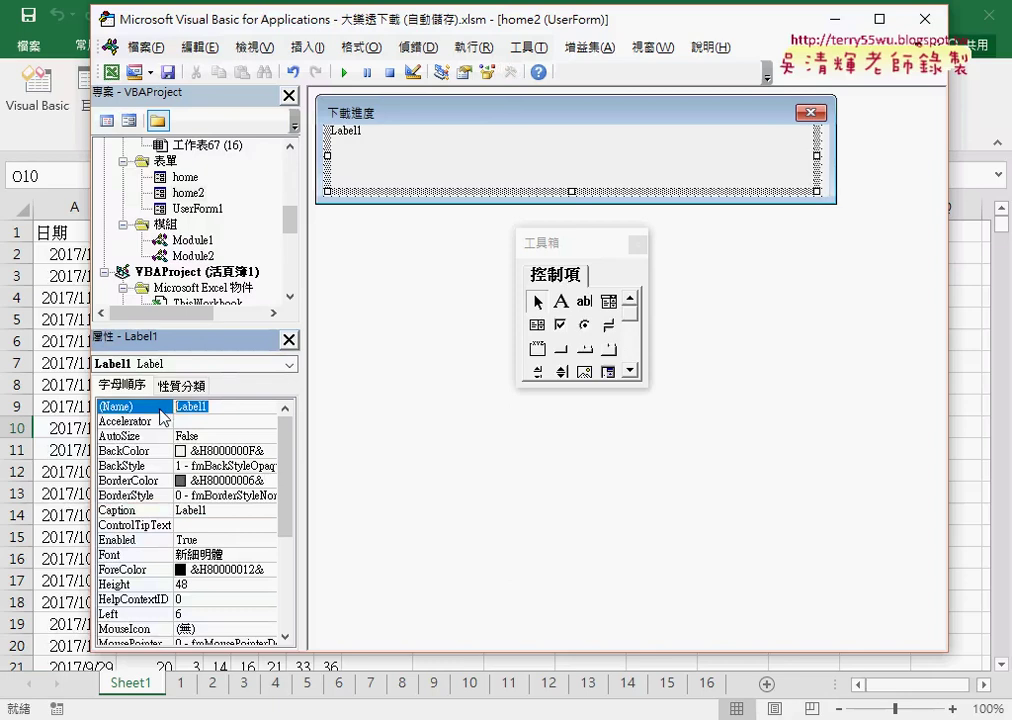
pyautogui.write('PB')
pyautogui.press('Return')
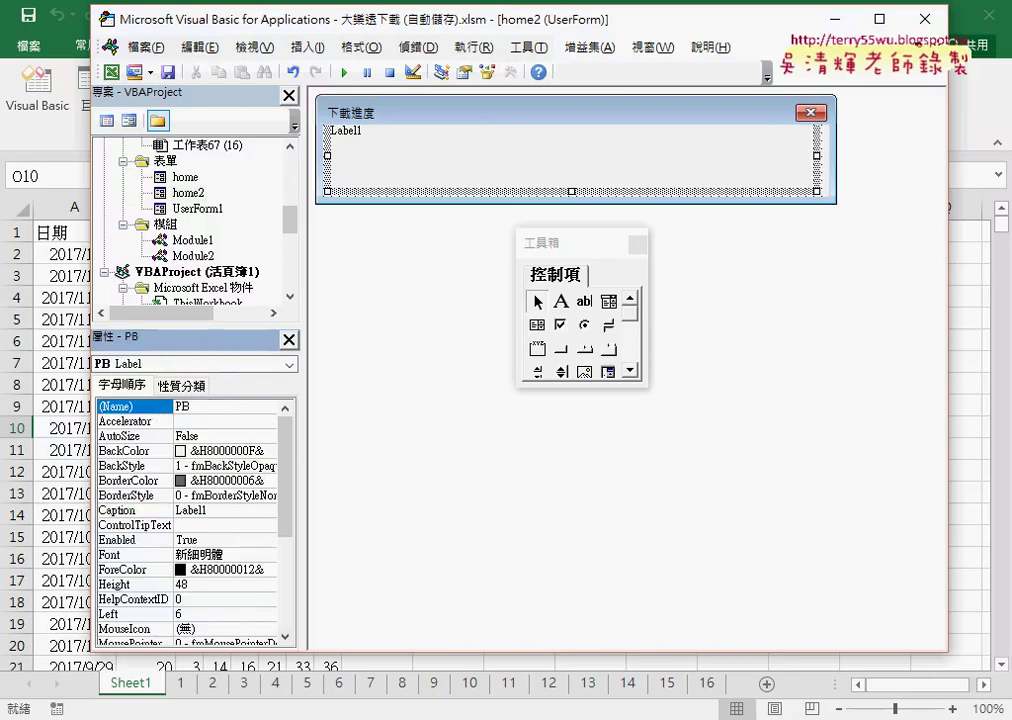
pyautogui.click(266, 672)
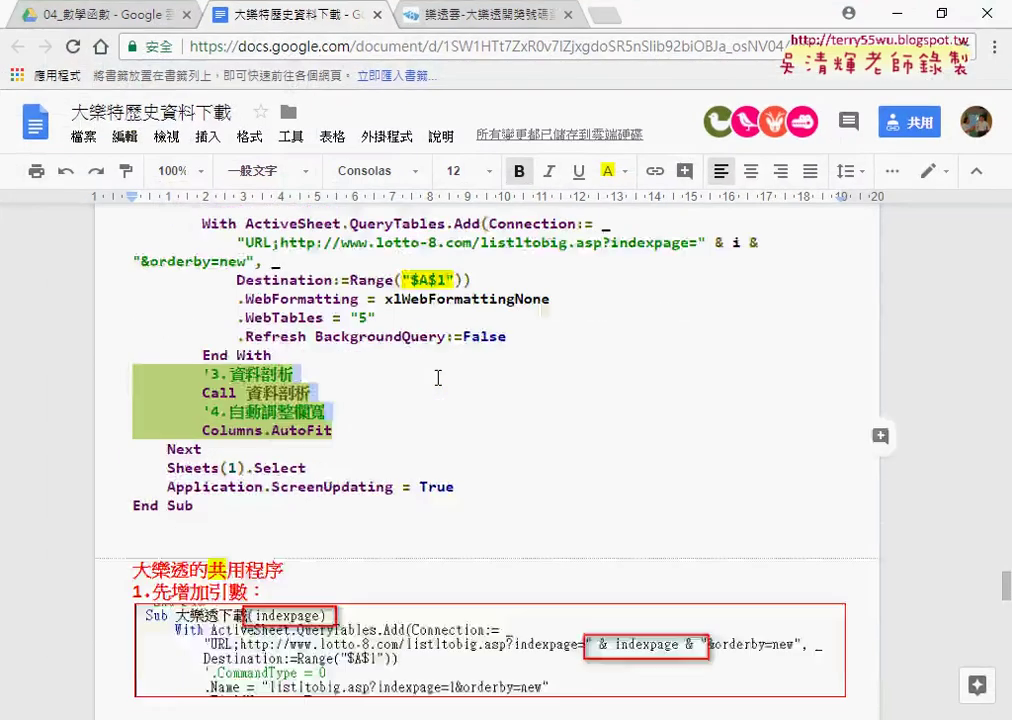
pyautogui.scroll(-6, 438, 378)
pyautogui.scroll(-4, 438, 378)
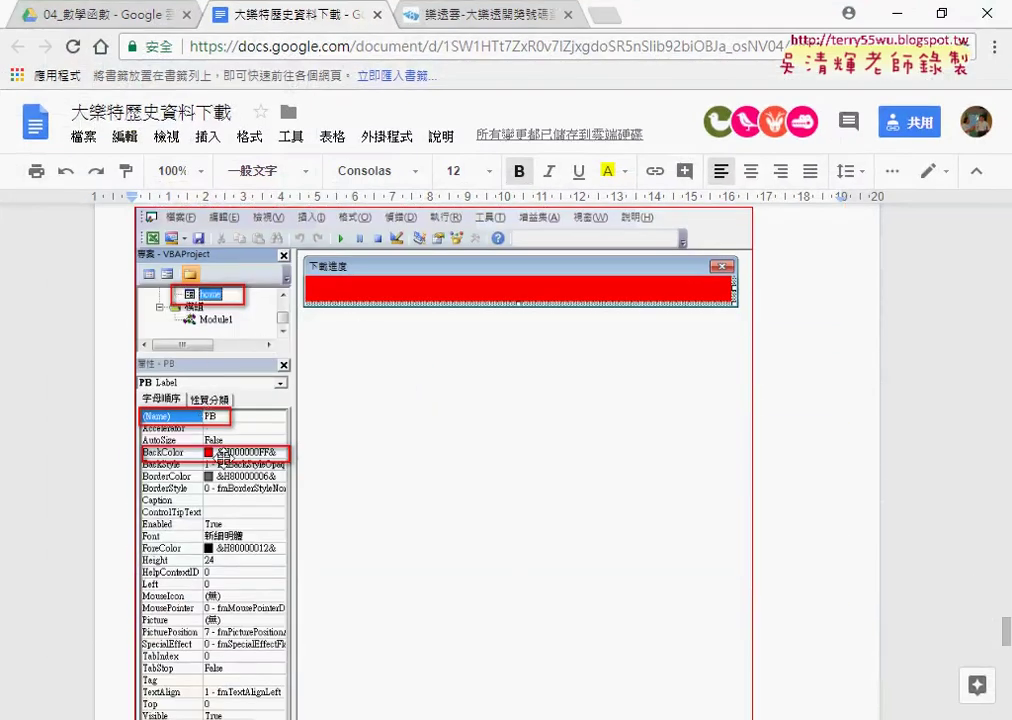
pyautogui.scroll(-1, 222, 455)
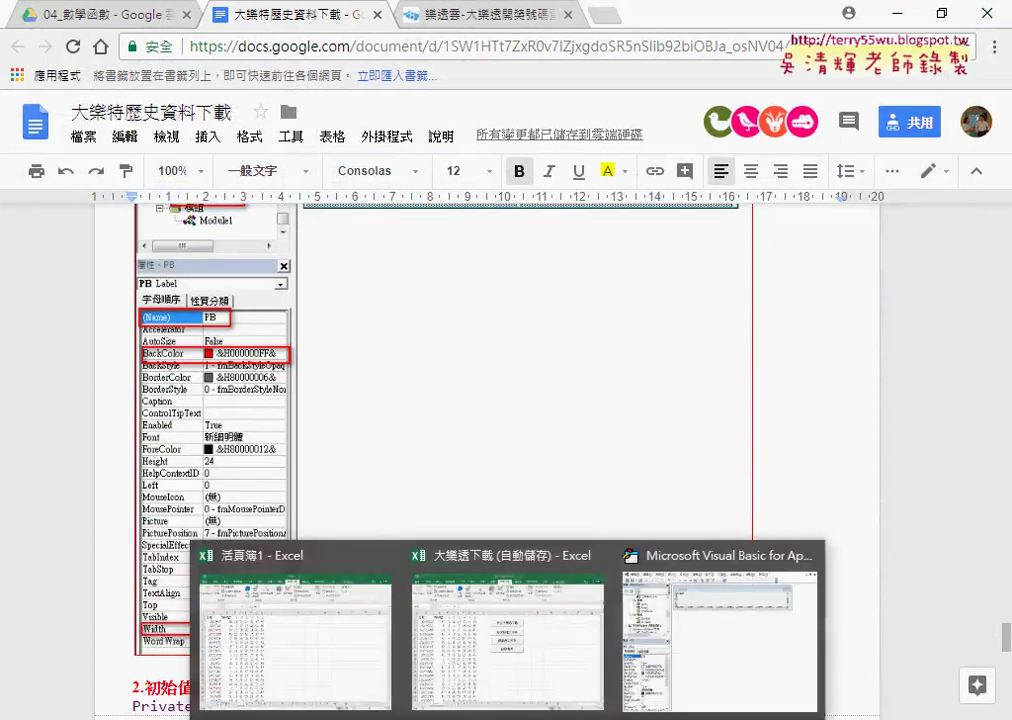
pyautogui.click(639, 636)
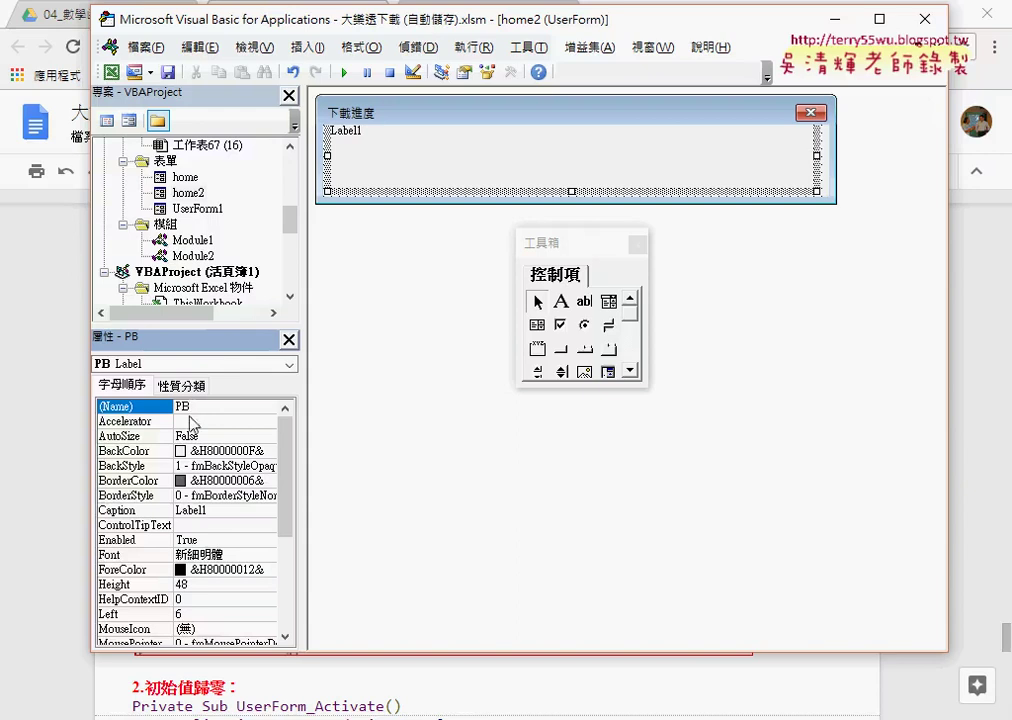
# Give the PB label a red BackColor and an empty caption.
pyautogui.click(135, 452)
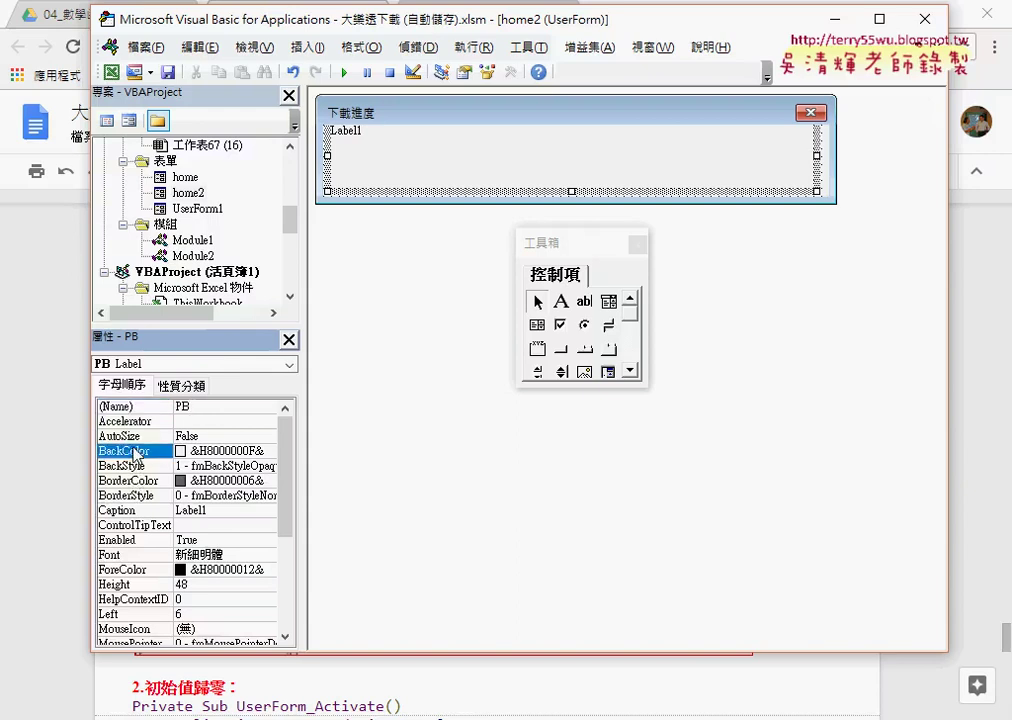
pyautogui.click(268, 451)
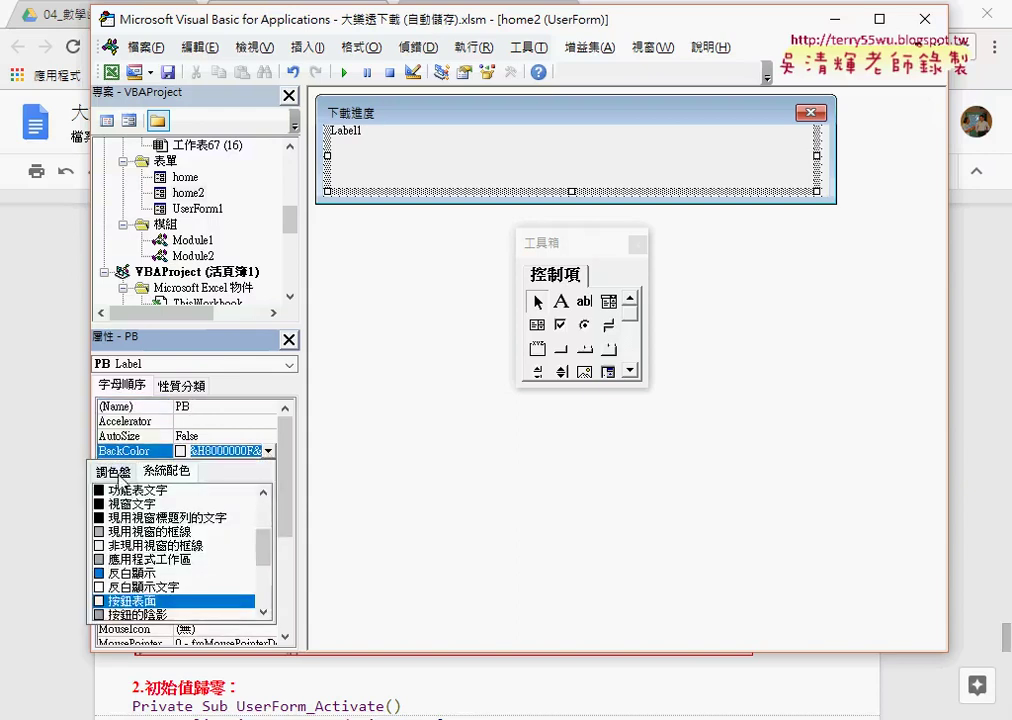
pyautogui.click(113, 472)
pyautogui.click(118, 529)
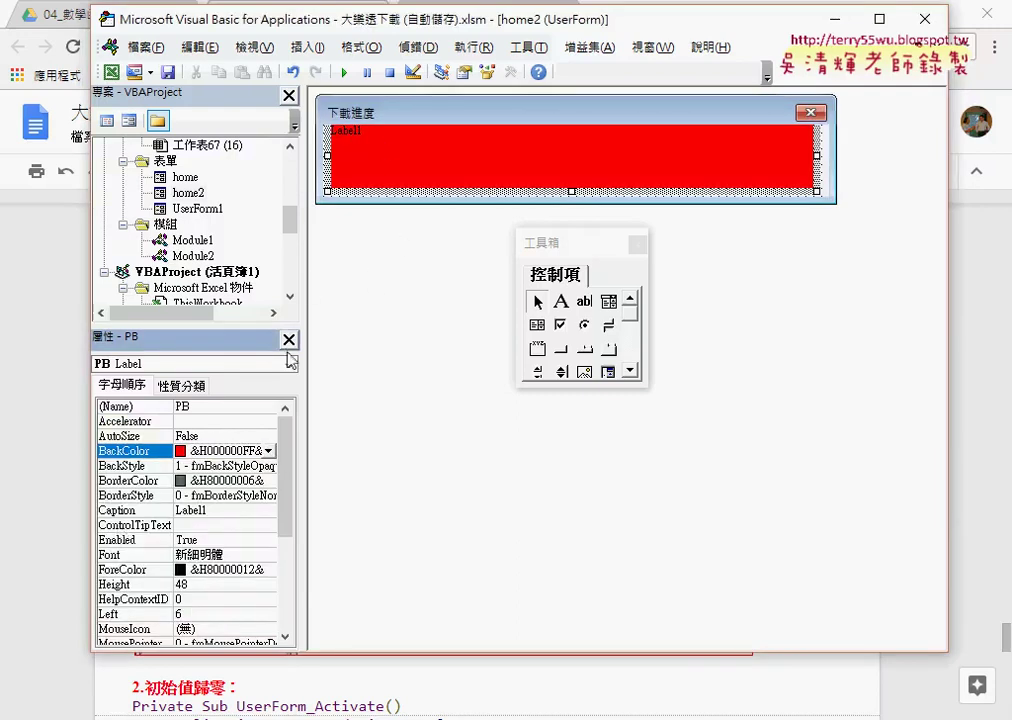
pyautogui.click(212, 510)
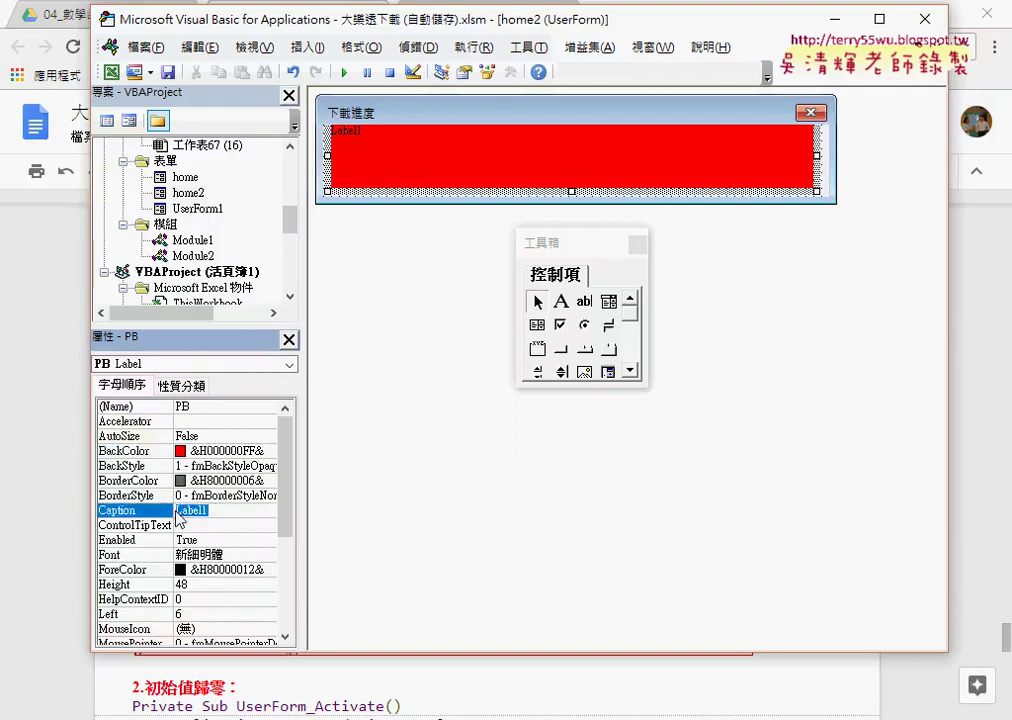
pyautogui.press('BackSpace')
pyautogui.press('Return')
# Change the PB label's Width from 366 to 400.
pyautogui.scroll(-2, 290, 481)
pyautogui.scroll(-2, 290, 481)
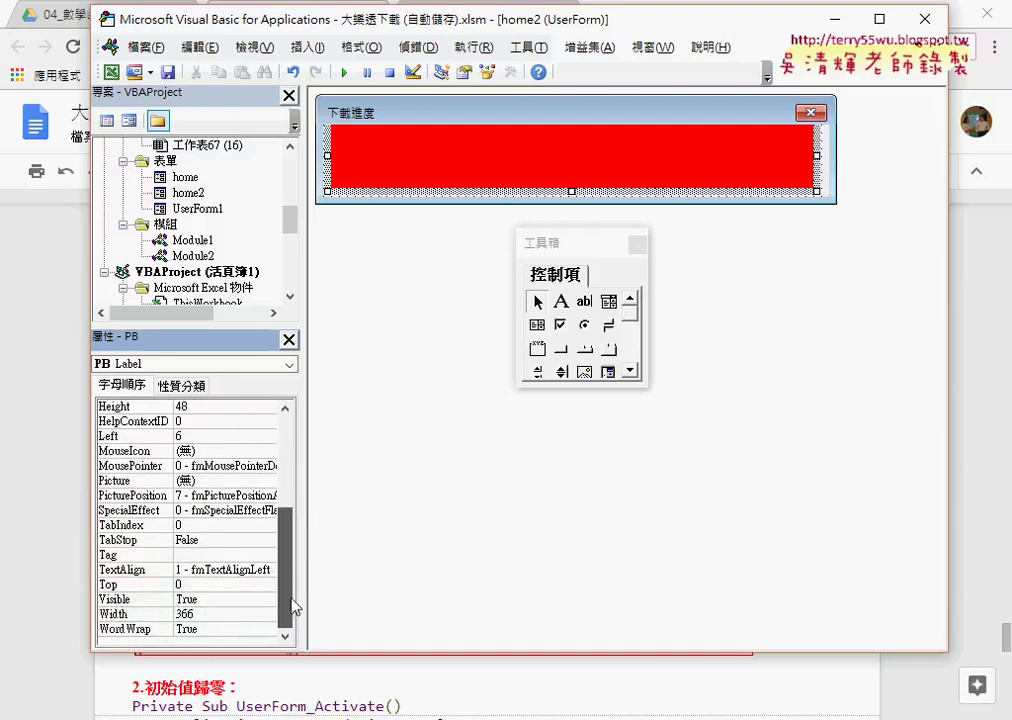
pyautogui.click(207, 614)
pyautogui.click(150, 620)
pyautogui.write('400')
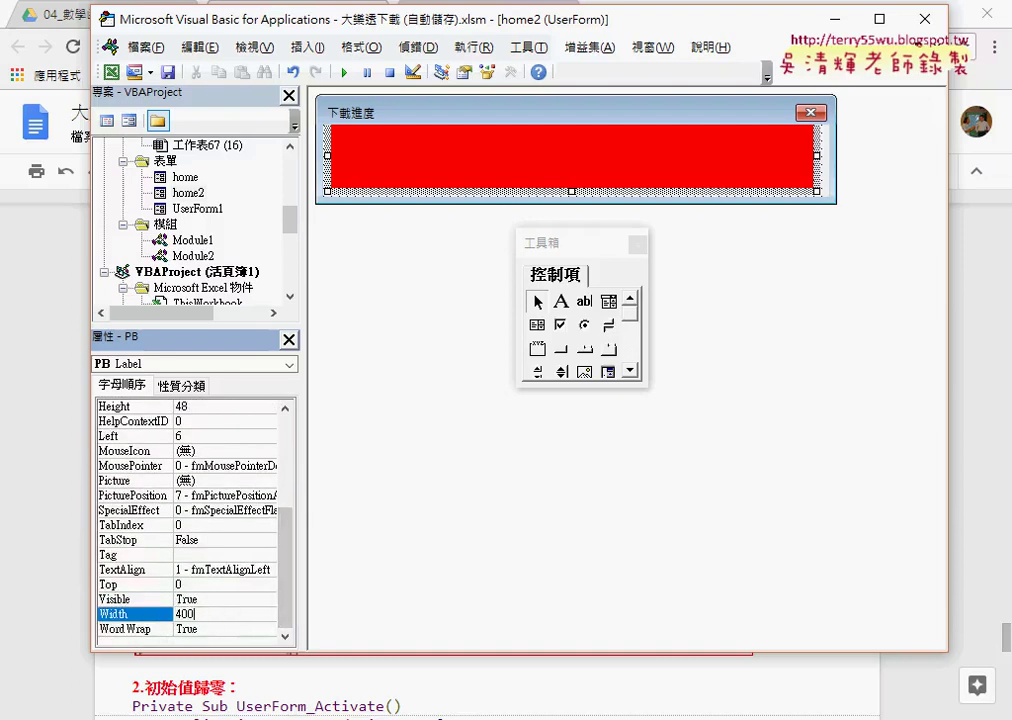
pyautogui.press('Return')
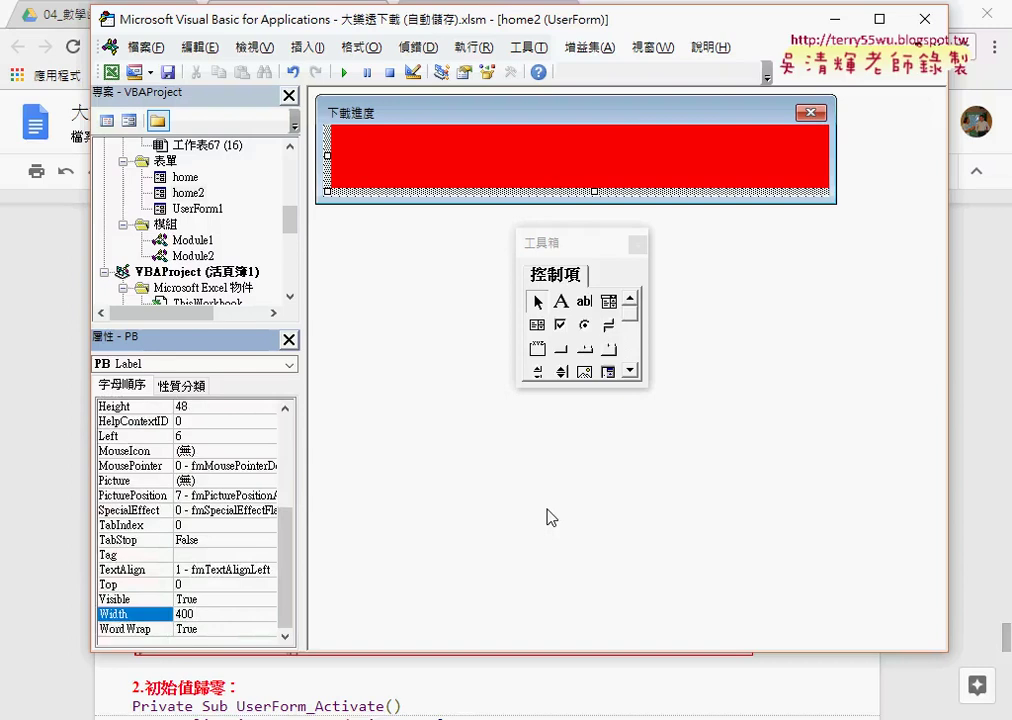
# Drag the home2 form's right edge out to 422.25 wide so the PB bar fits.
pyautogui.click(836, 166)
pyautogui.moveTo(840, 148); pyautogui.dragTo(874, 150)
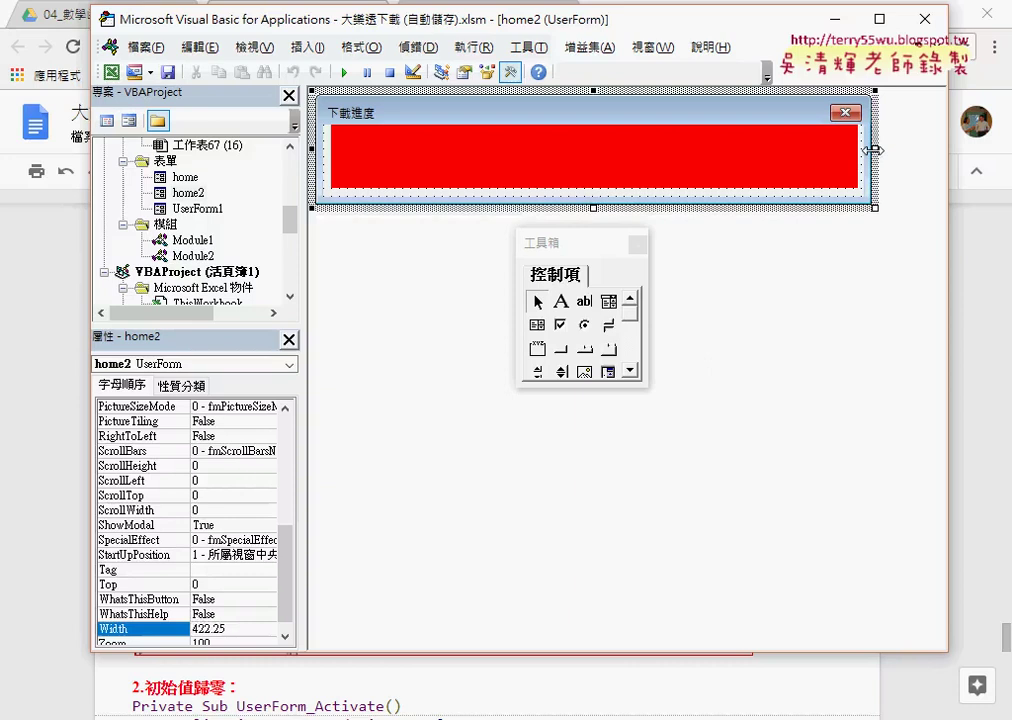
pyautogui.moveTo(290, 219)
pyautogui.mouseDown()
pyautogui.moveTo(295, 244)
pyautogui.moveTo(296, 234)
pyautogui.mouseUp()
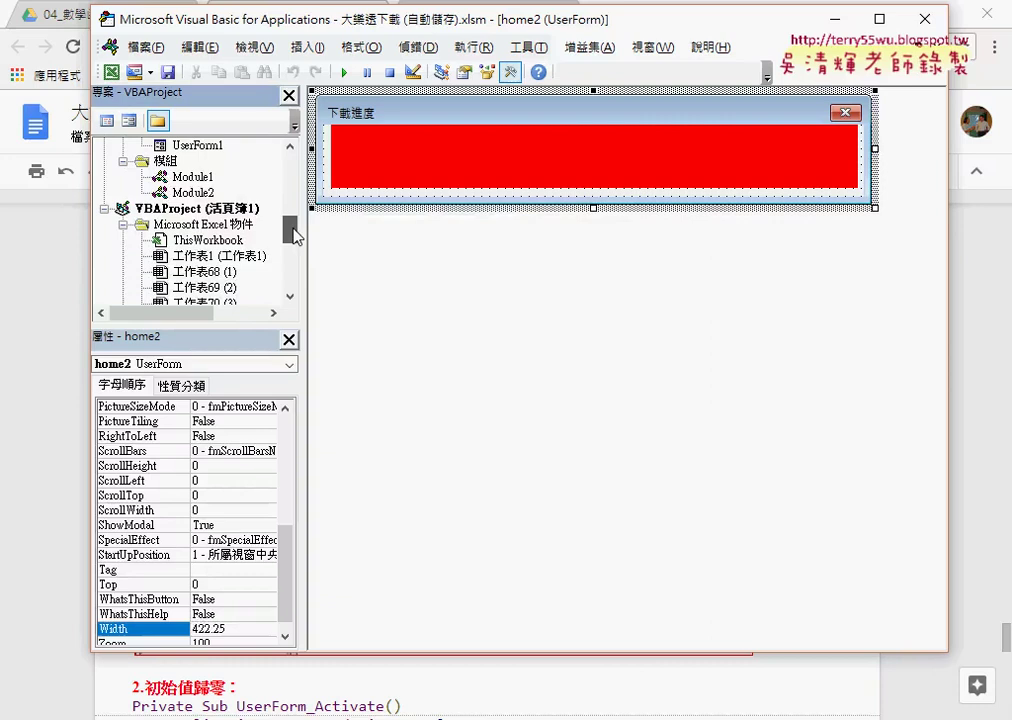
pyautogui.click(194, 192)
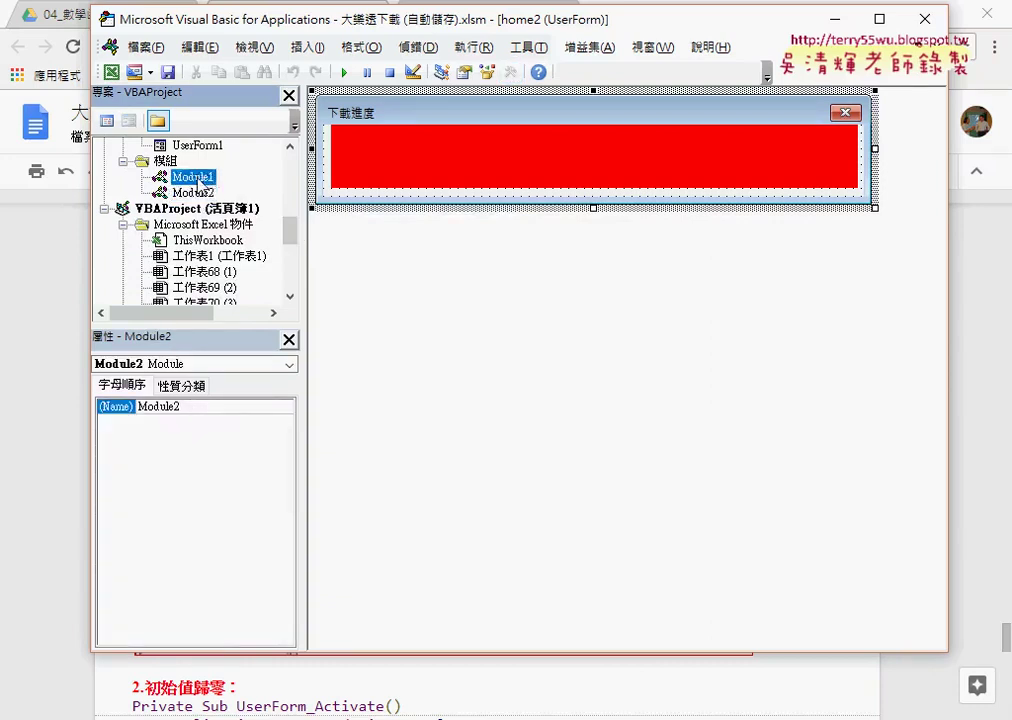
# Open Module2 and examine the 啟動表單 procedure and its home.Show call.
pyautogui.doubleClick(198, 178)
pyautogui.doubleClick(198, 193)
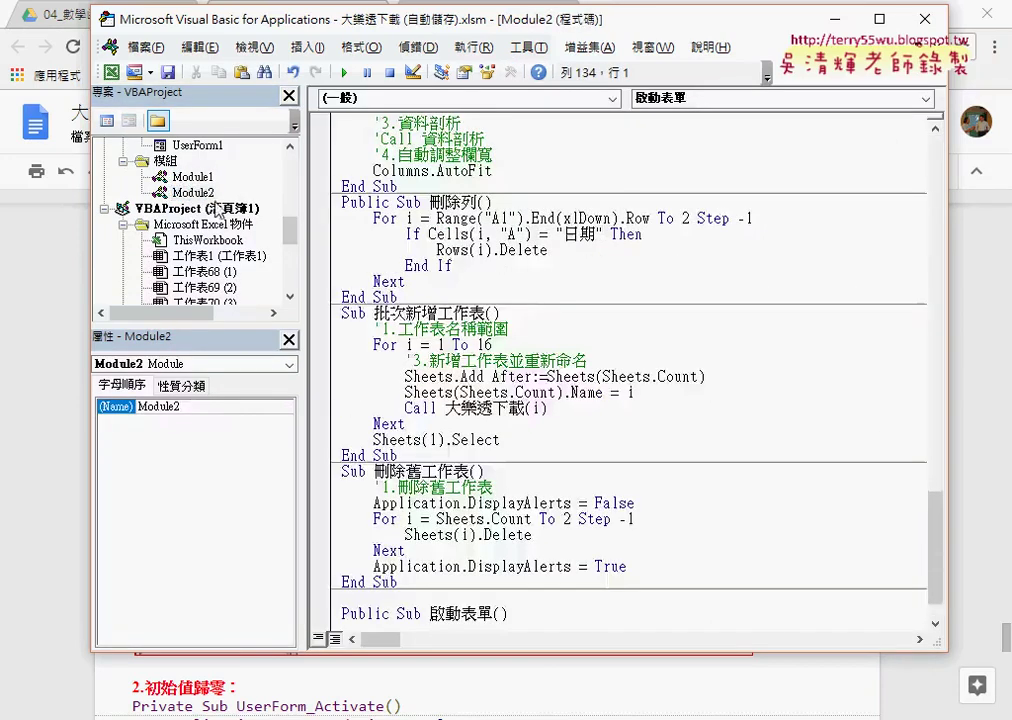
pyautogui.click(430, 566)
pyautogui.moveTo(441, 562); pyautogui.dragTo(492, 567)
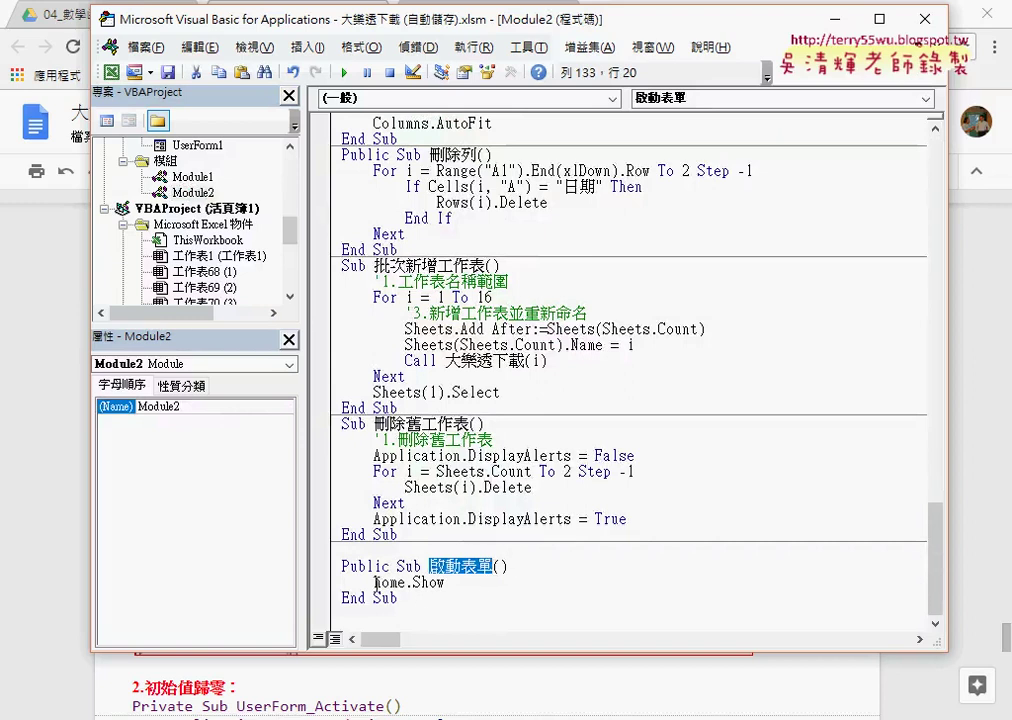
pyautogui.moveTo(374, 582); pyautogui.dragTo(400, 582)
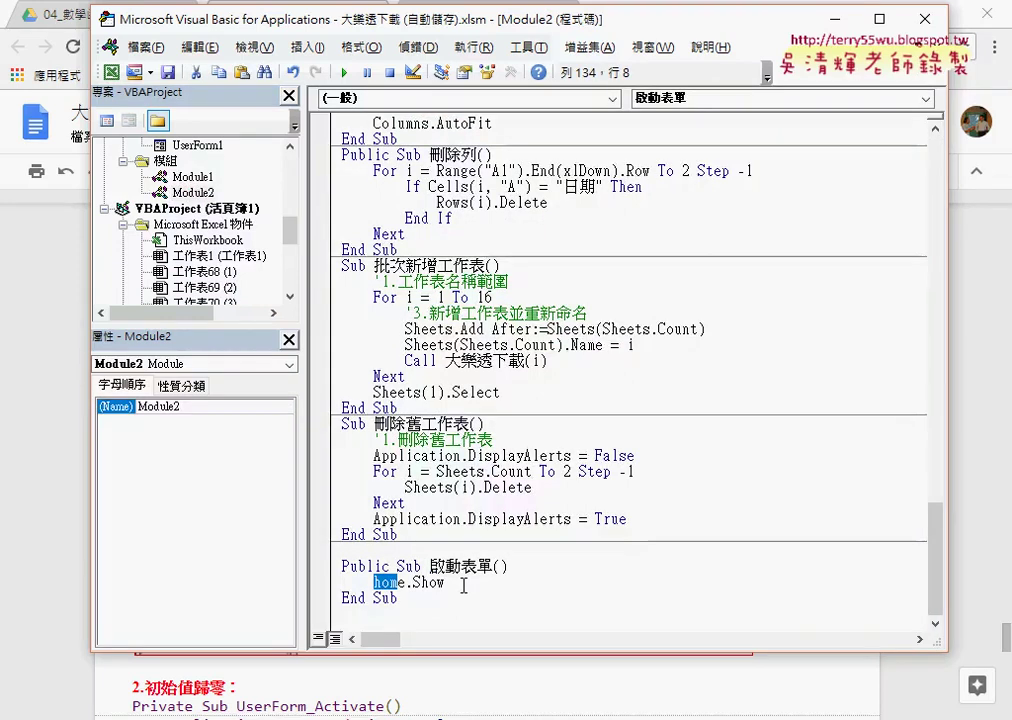
# Comment out the home form's UserForm_Activate body using the Edit toolbar's Comment Block.
pyautogui.moveTo(290, 232); pyautogui.dragTo(295, 228)
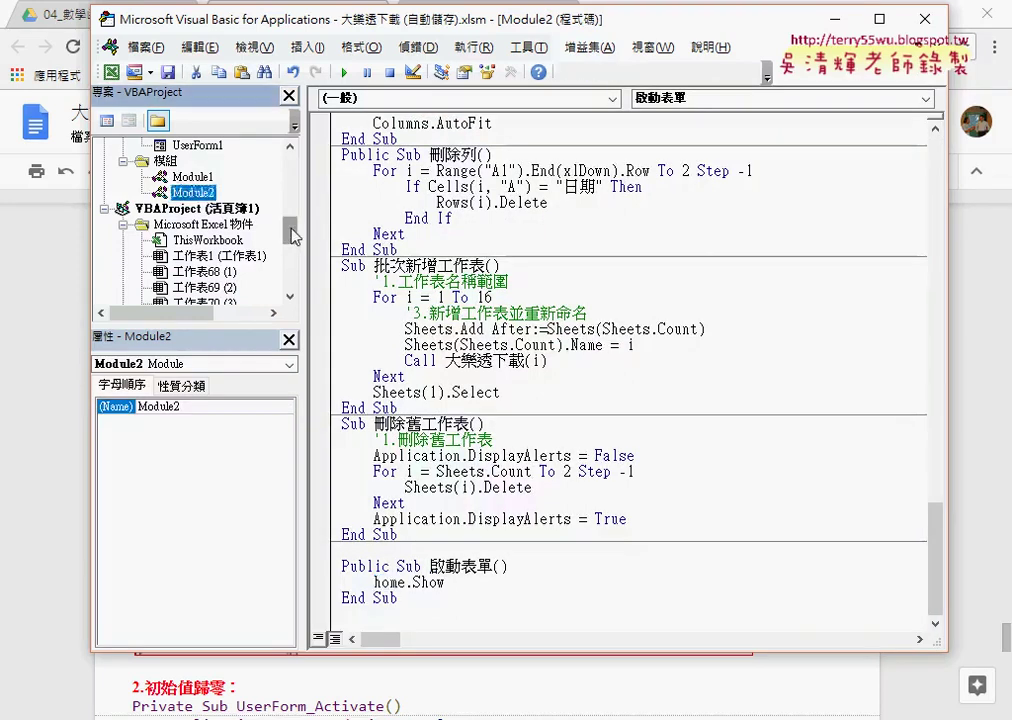
pyautogui.doubleClick(186, 161)
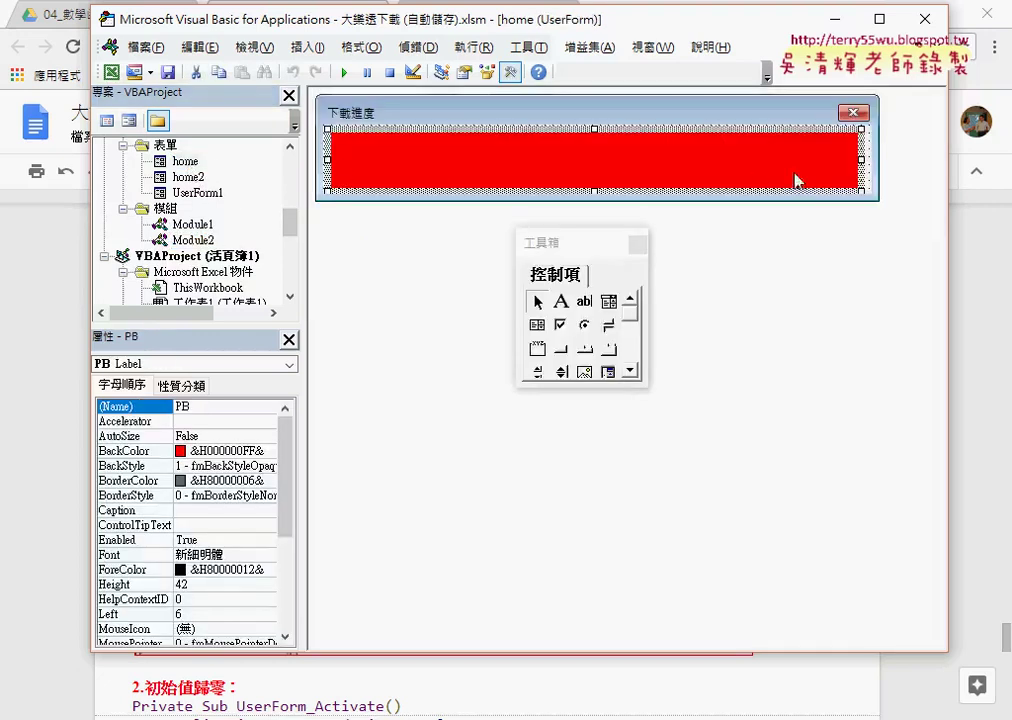
pyautogui.doubleClick(868, 156)
pyautogui.moveTo(486, 334)
pyautogui.mouseDown()
pyautogui.moveTo(332, 160)
pyautogui.moveTo(332, 140)
pyautogui.mouseUp()
pyautogui.rightClick(392, 72)
pyautogui.click(436, 151)
pyautogui.moveTo(235, 152); pyautogui.dragTo(323, 97)
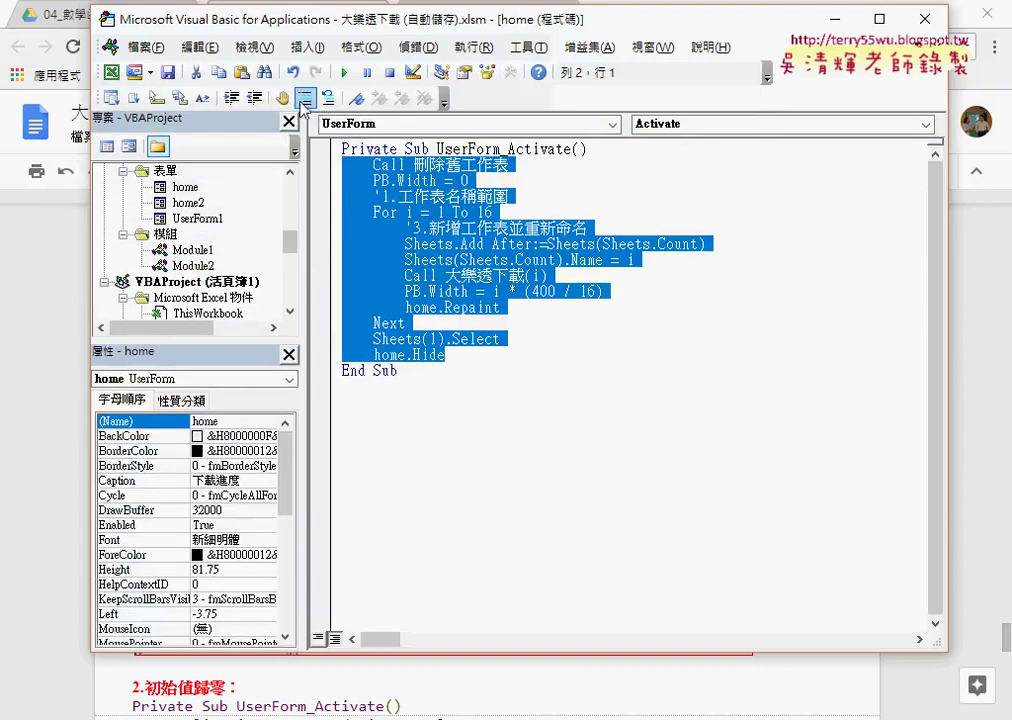
pyautogui.click(305, 98)
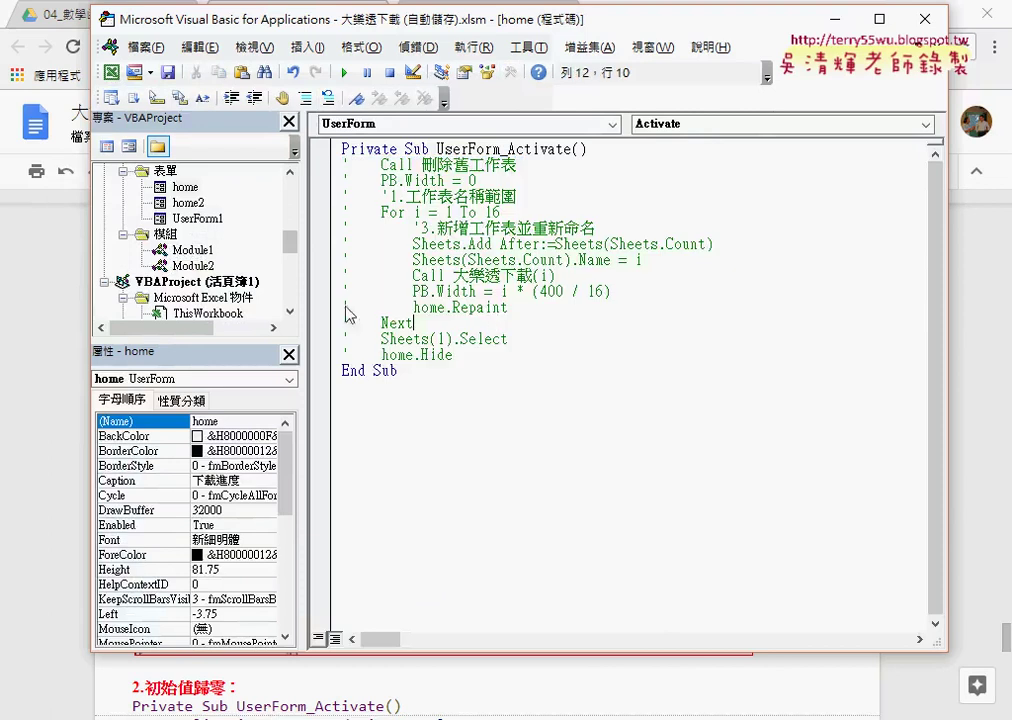
# Run 啟動表單 in Module2 to display the 下載進度 form in Excel.
pyautogui.doubleClick(193, 265)
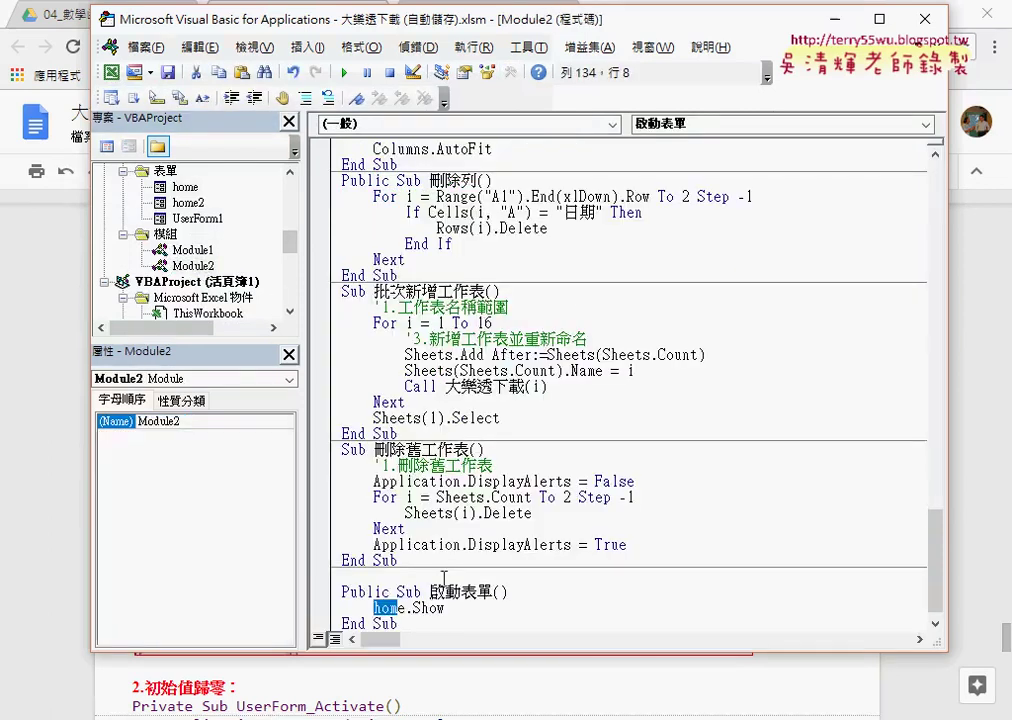
pyautogui.click(443, 592)
pyautogui.click(344, 73)
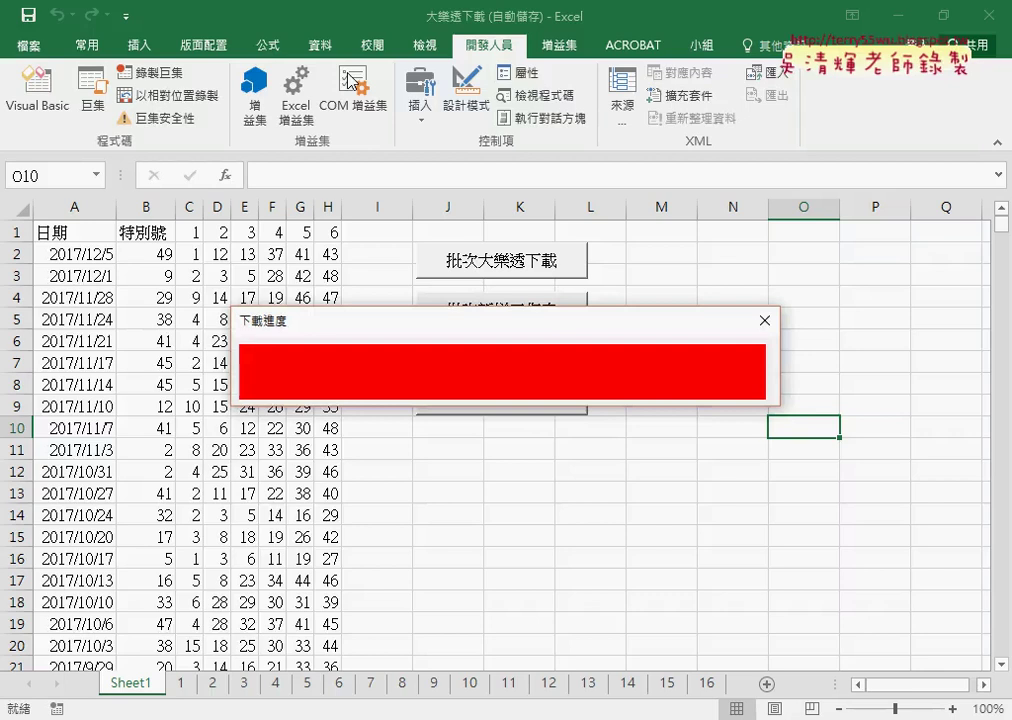
# Close the running 下載進度 window to return to the home form's design in the VBA editor.
pyautogui.click(764, 320)
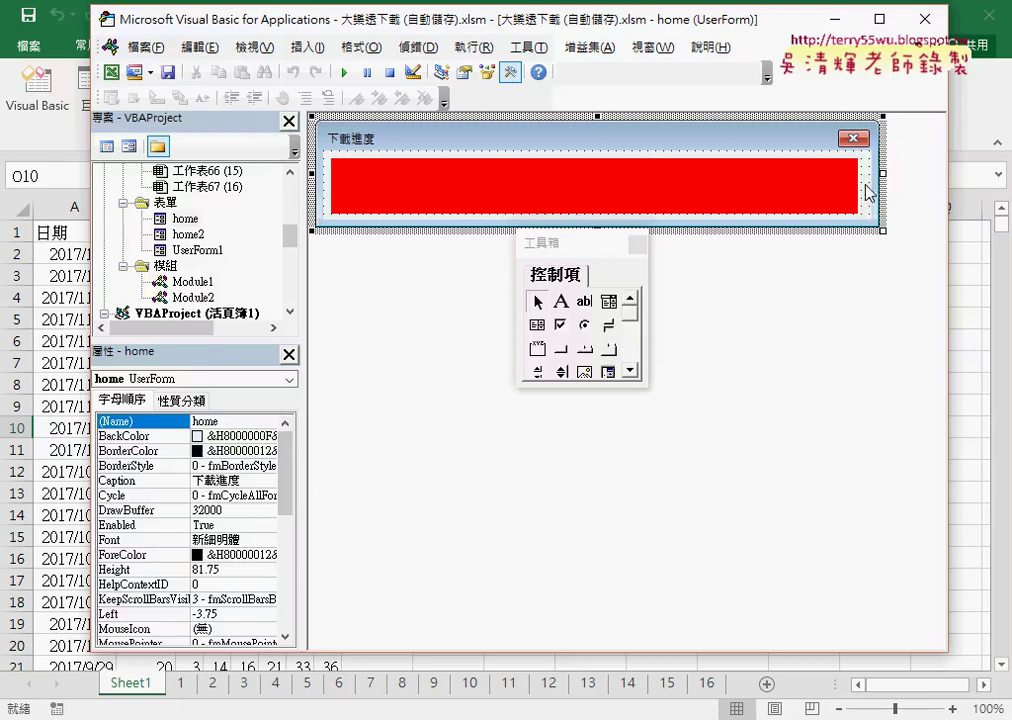
# Delete the accidentally added UserForm_Click procedure from the home form's code.
pyautogui.press('F7')
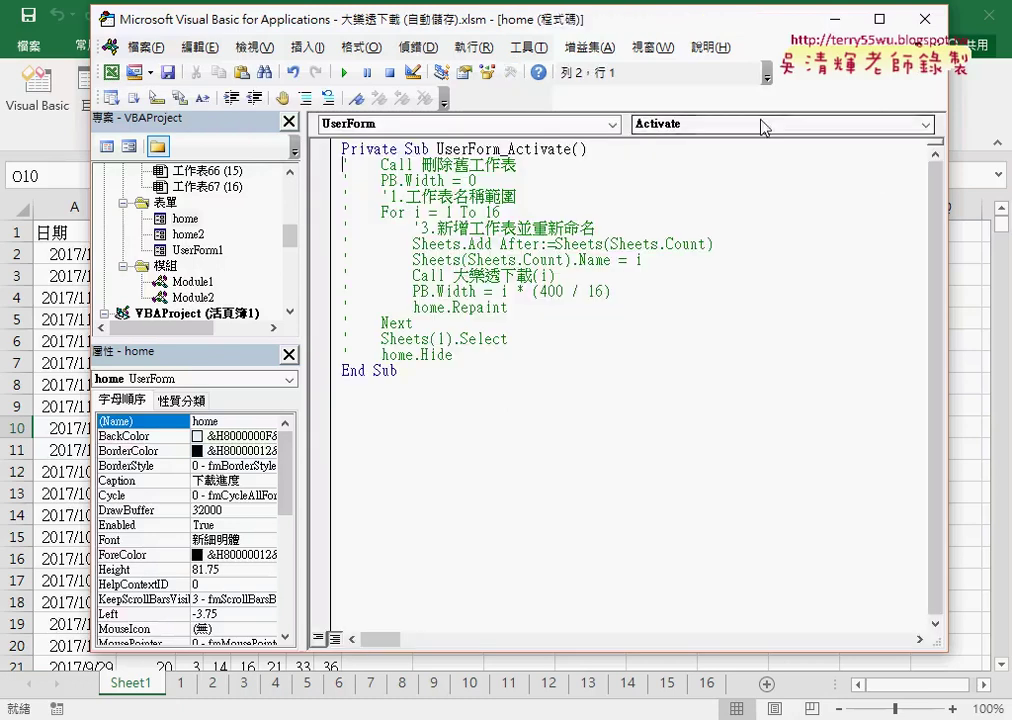
pyautogui.click(926, 124)
pyautogui.click(759, 190)
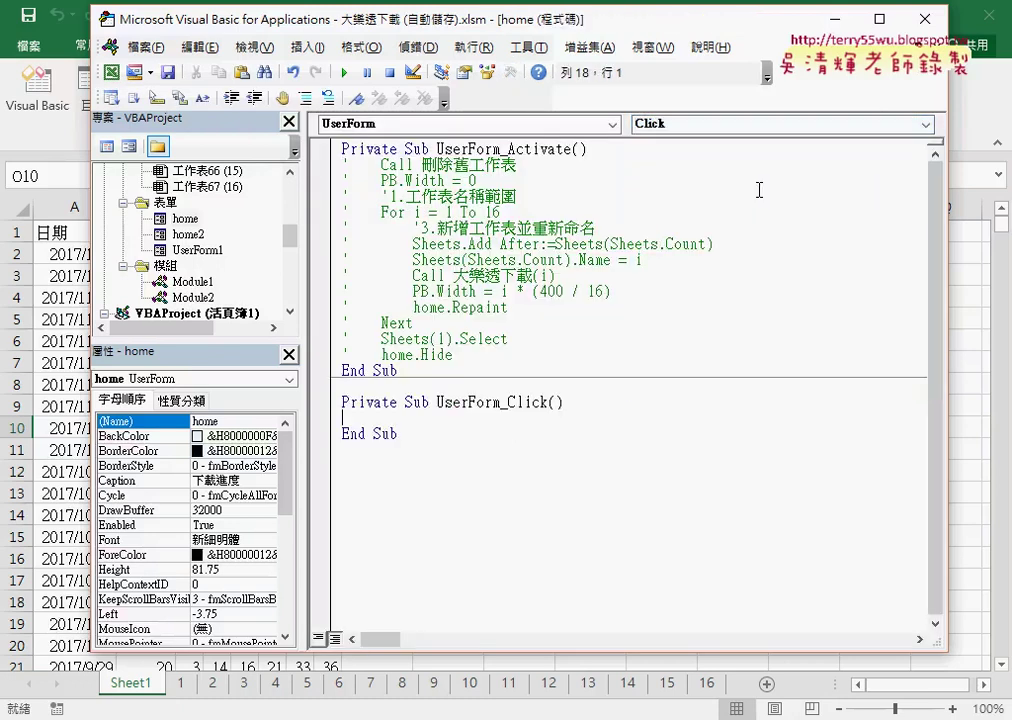
pyautogui.moveTo(438, 403); pyautogui.dragTo(548, 403)
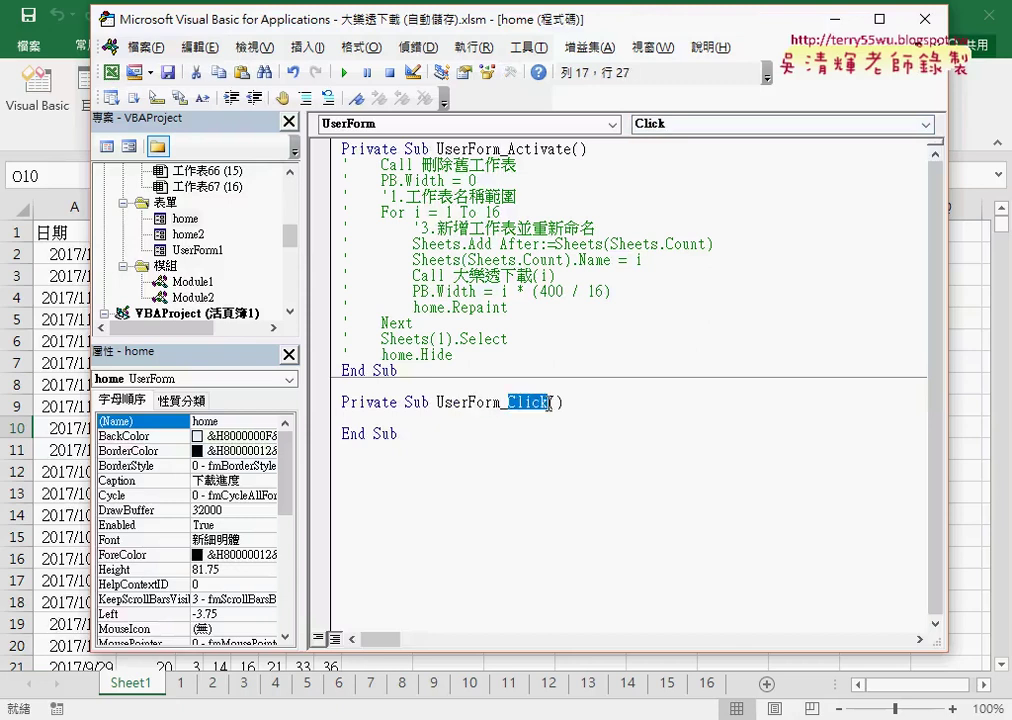
pyautogui.moveTo(437, 403); pyautogui.dragTo(546, 402)
pyautogui.moveTo(404, 445); pyautogui.dragTo(325, 400)
pyautogui.press('Delete')
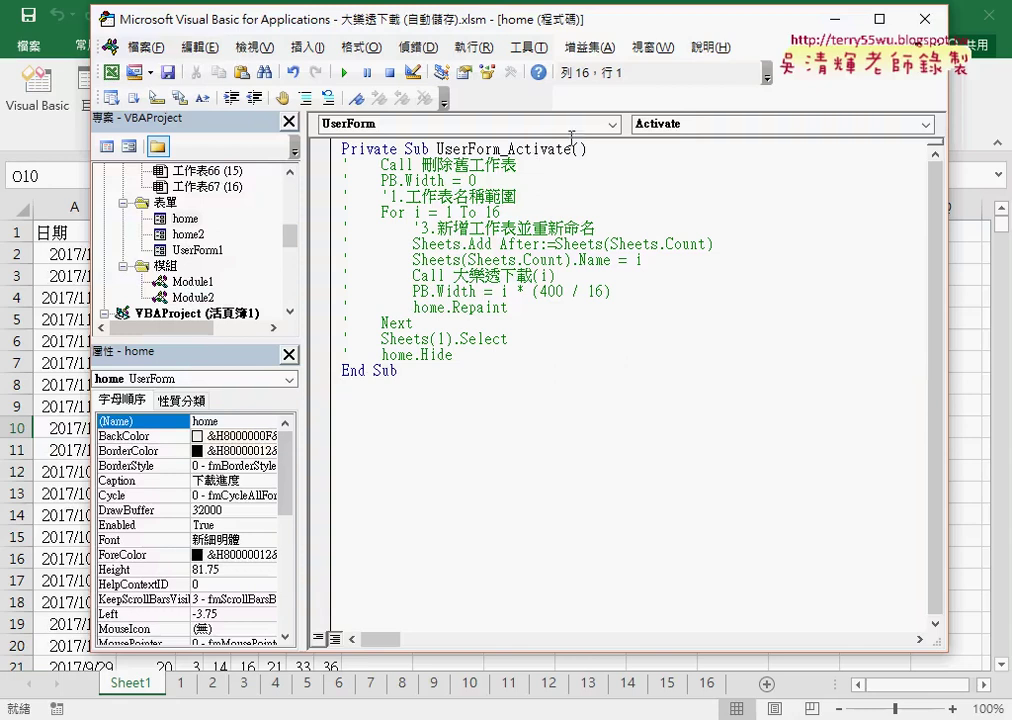
# Uncomment the Activate body lines, then return to the home form's design view.
pyautogui.click(684, 126)
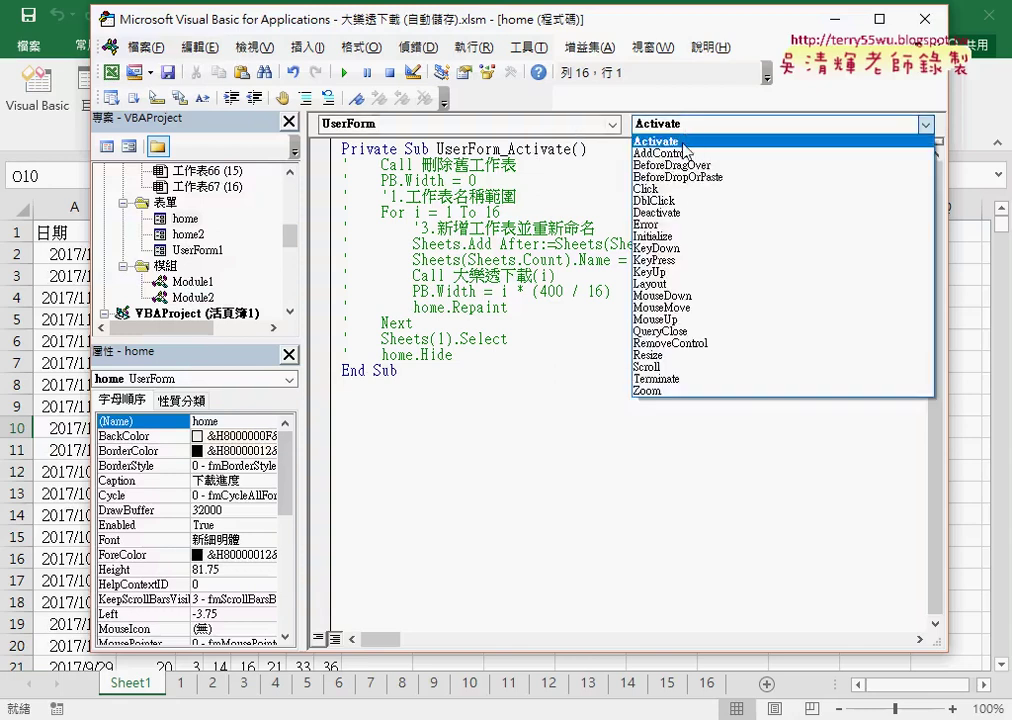
pyautogui.click(455, 355)
pyautogui.moveTo(455, 355); pyautogui.dragTo(345, 166)
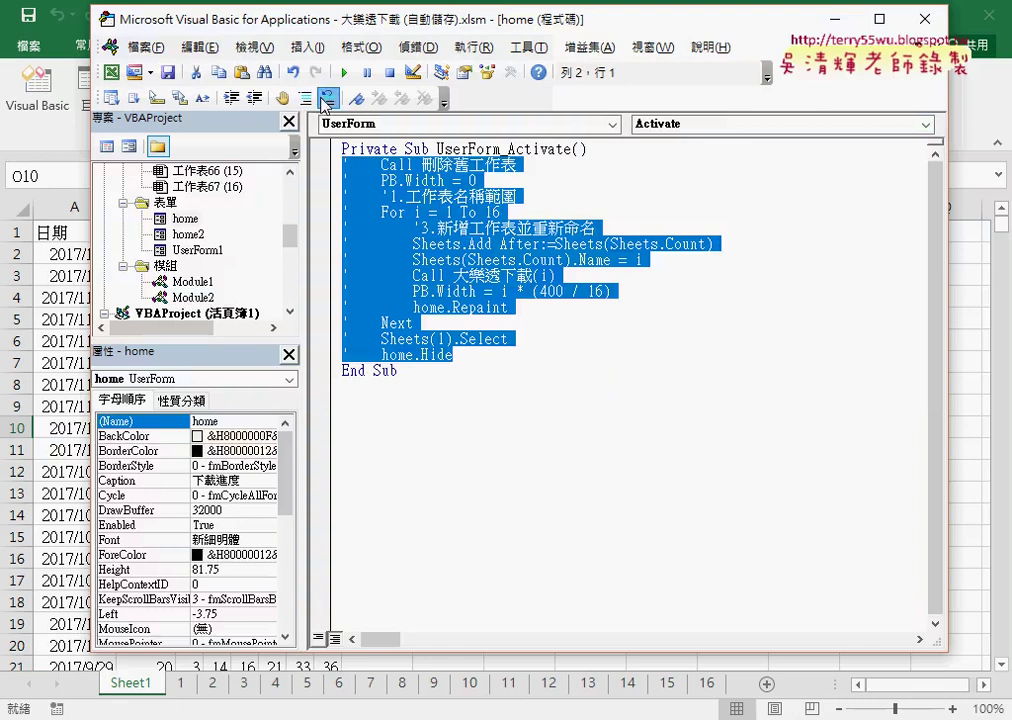
pyautogui.click(326, 97)
pyautogui.moveTo(508, 164); pyautogui.dragTo(414, 166)
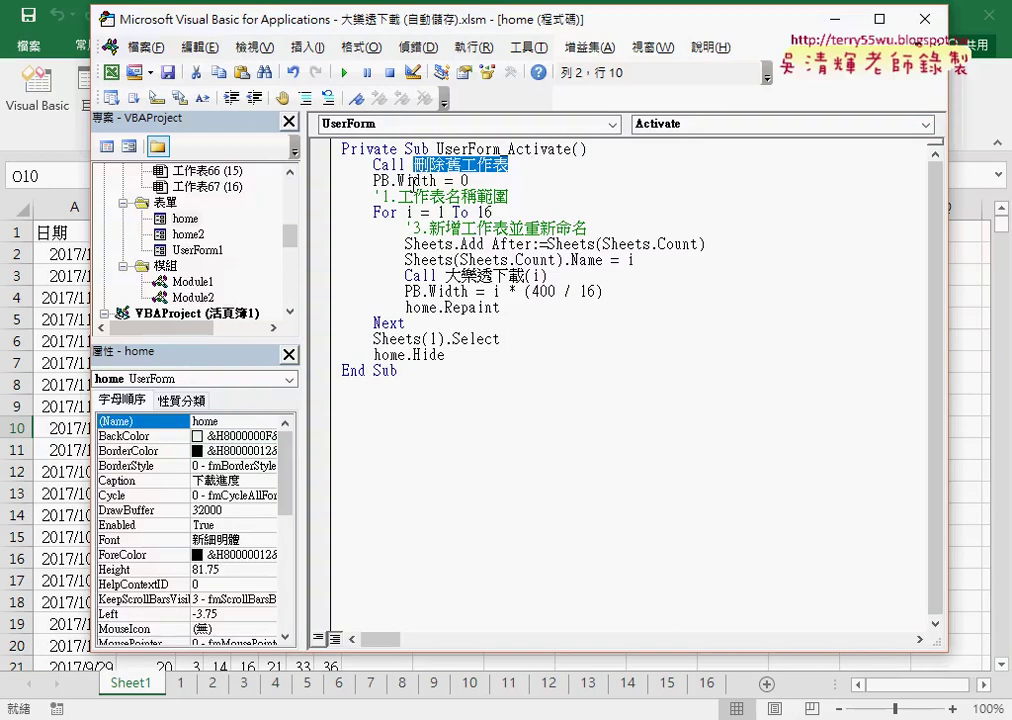
pyautogui.doubleClick(185, 218)
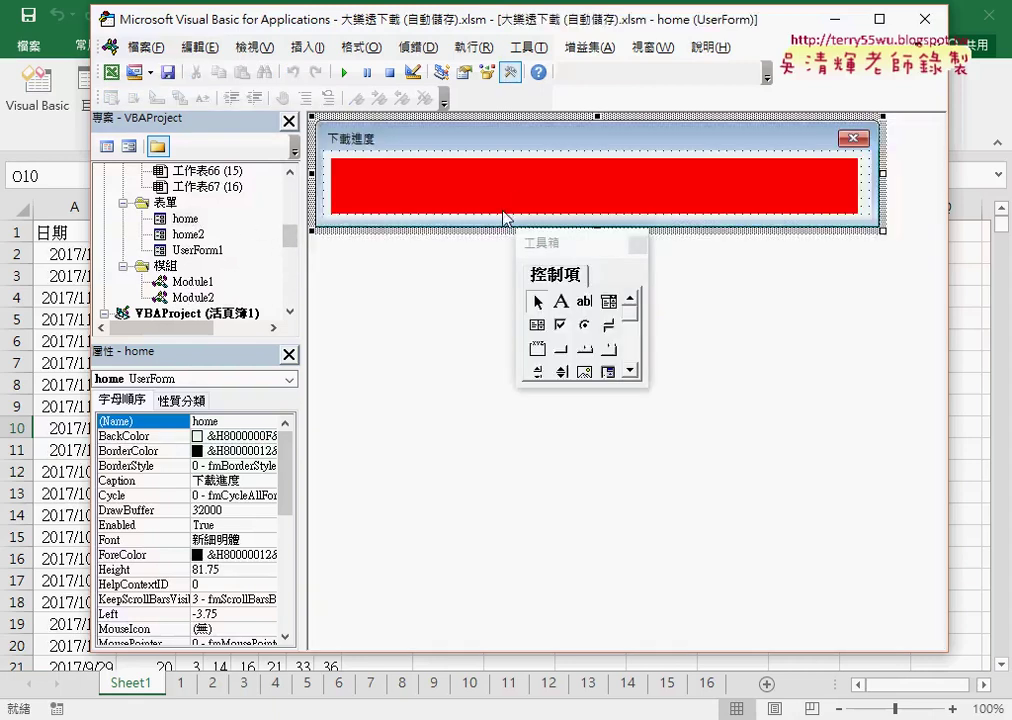
# Open the home form's code and point out the PB.Width = 0 line.
pyautogui.click(523, 197)
pyautogui.click(868, 176)
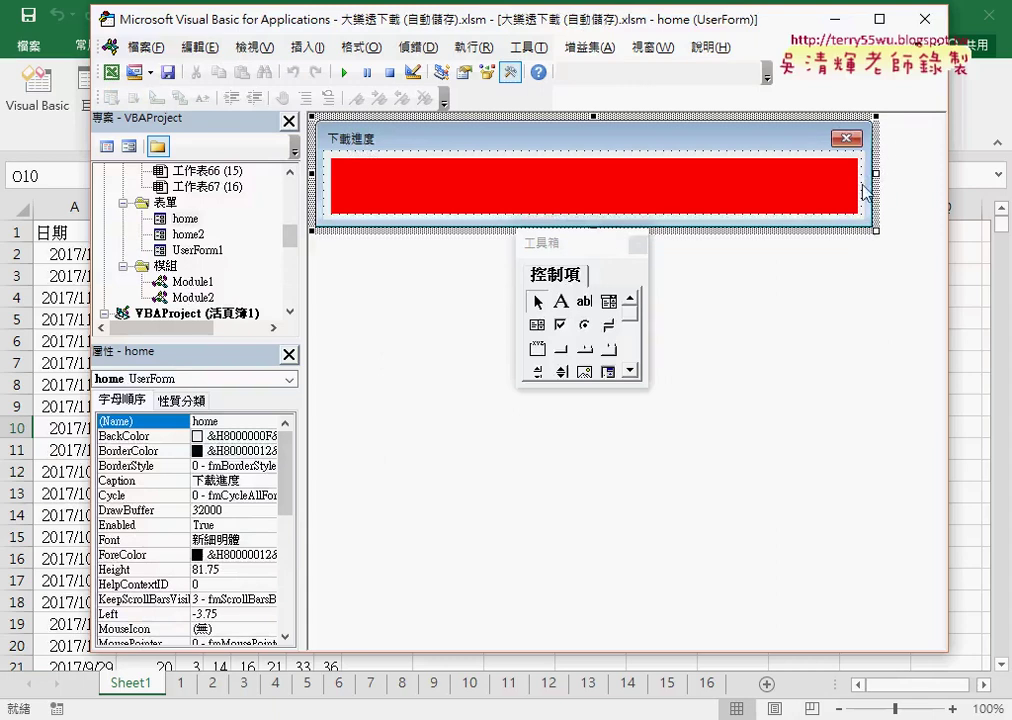
pyautogui.press('F7')
pyautogui.moveTo(480, 181); pyautogui.dragTo(445, 182)
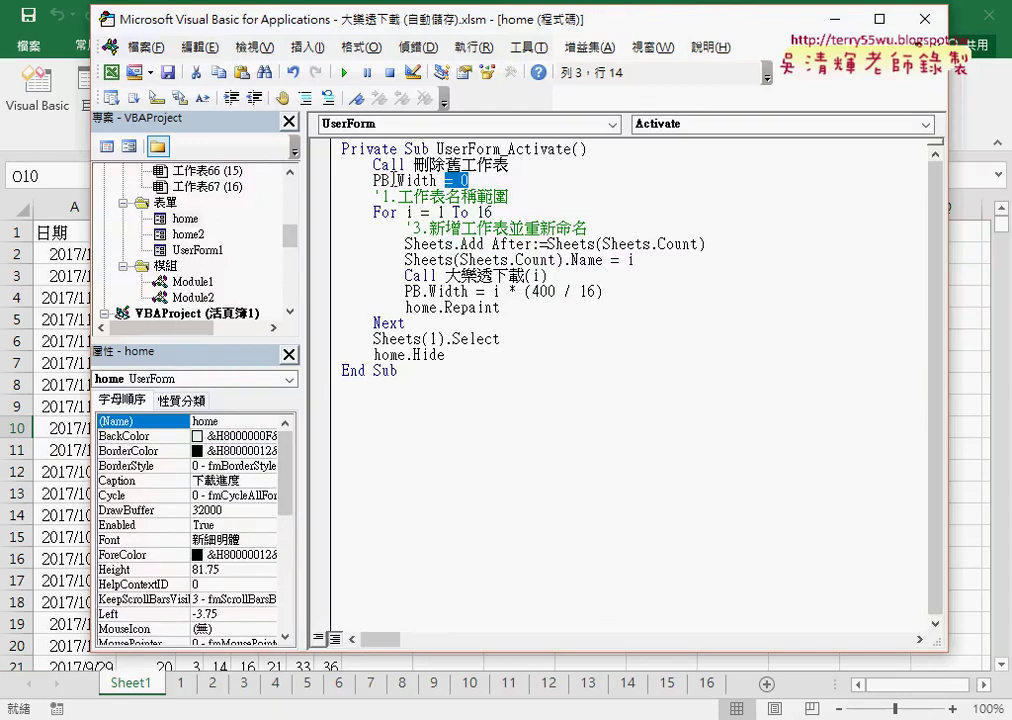
pyautogui.moveTo(389, 181); pyautogui.dragTo(437, 181)
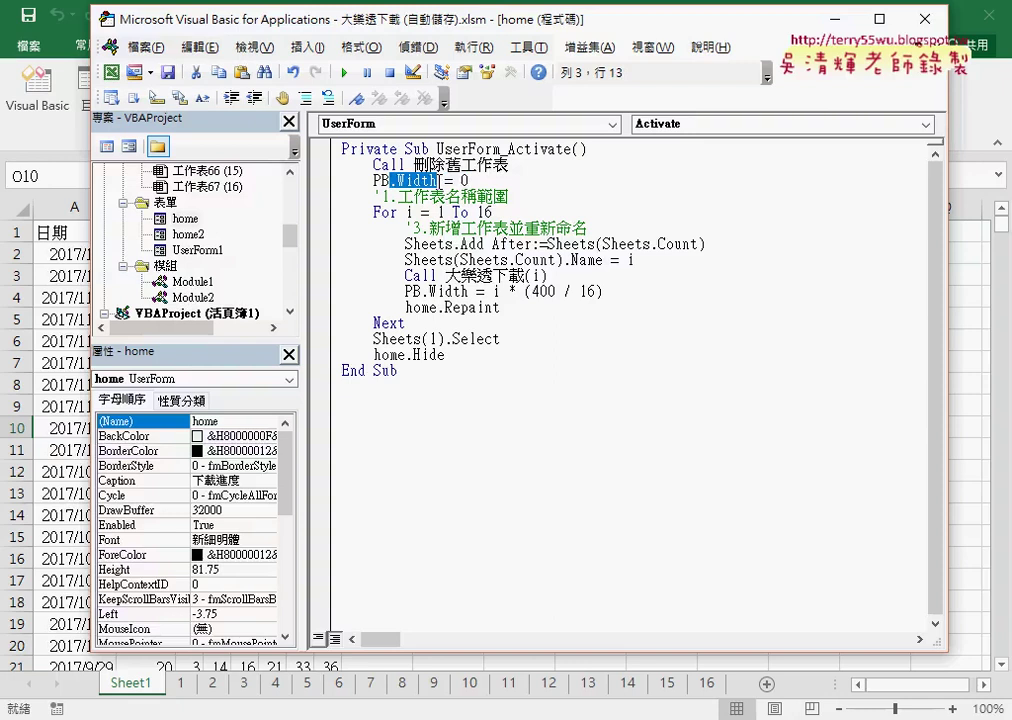
# Back in design view, confirm the red PB label's Width is 400 in Properties.
pyautogui.doubleClick(183, 219)
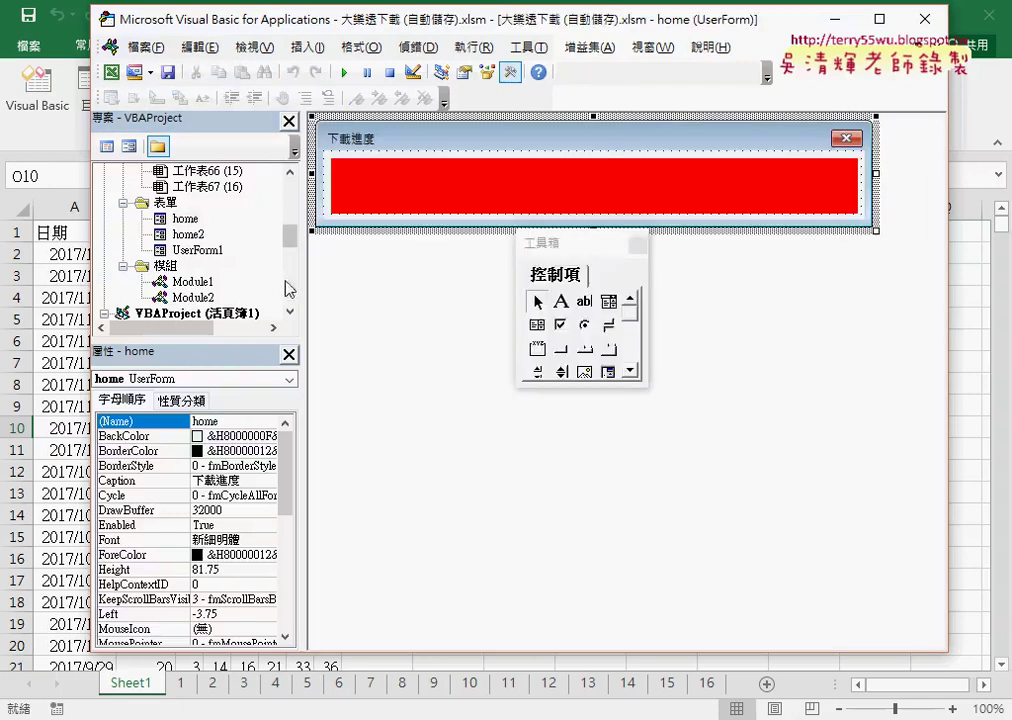
pyautogui.moveTo(286, 470); pyautogui.dragTo(286, 585)
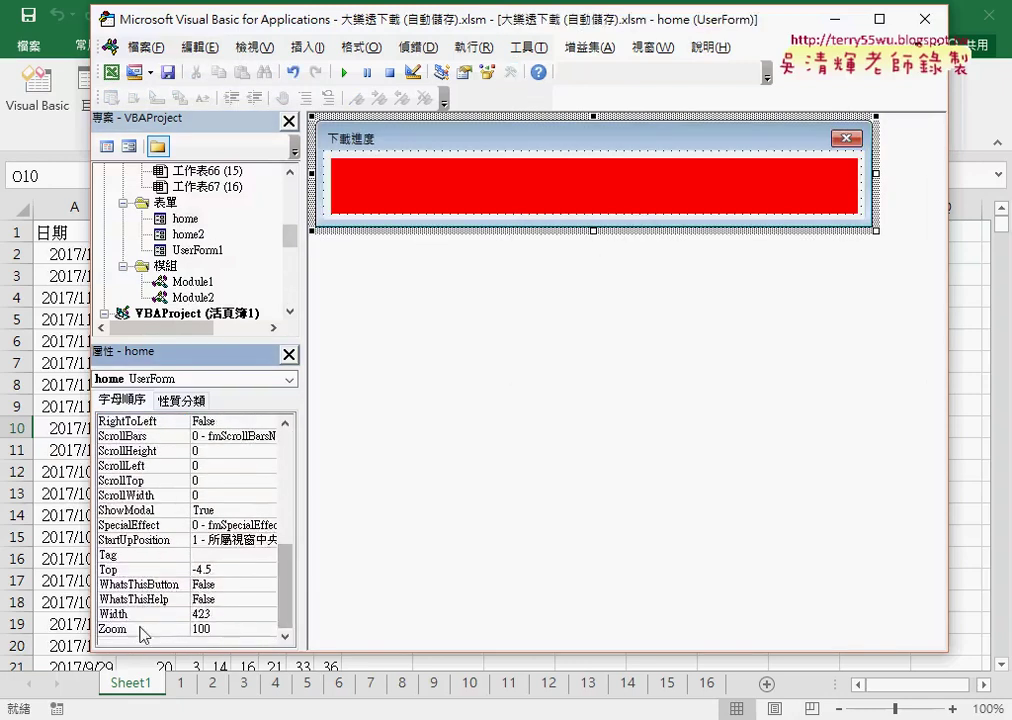
pyautogui.click(336, 162)
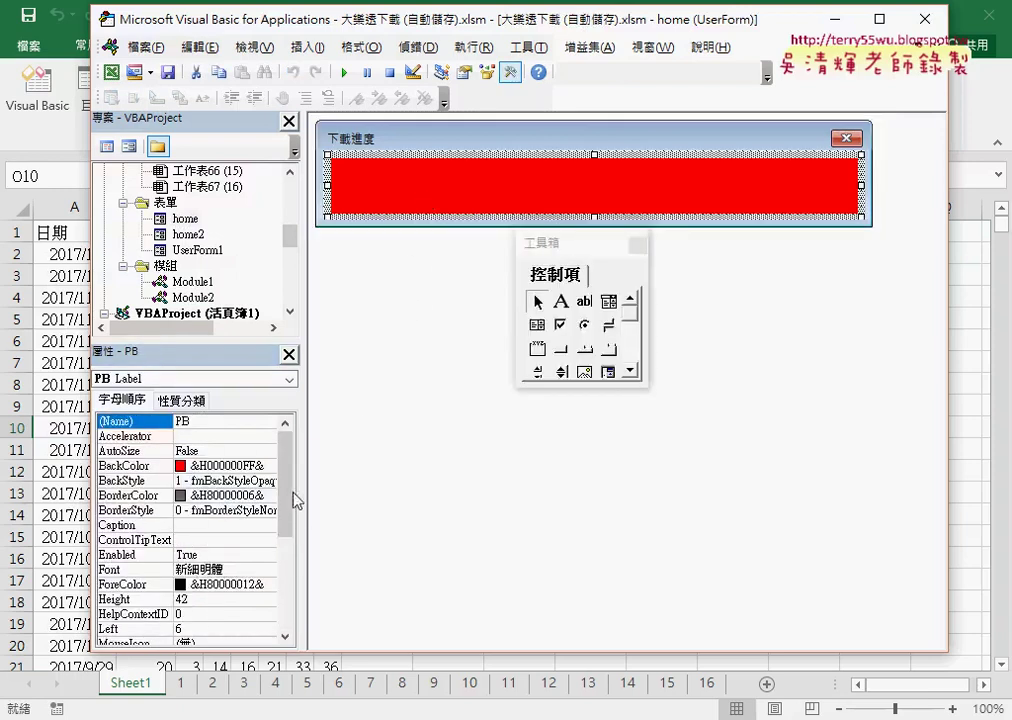
pyautogui.moveTo(286, 500); pyautogui.dragTo(286, 590)
pyautogui.click(150, 613)
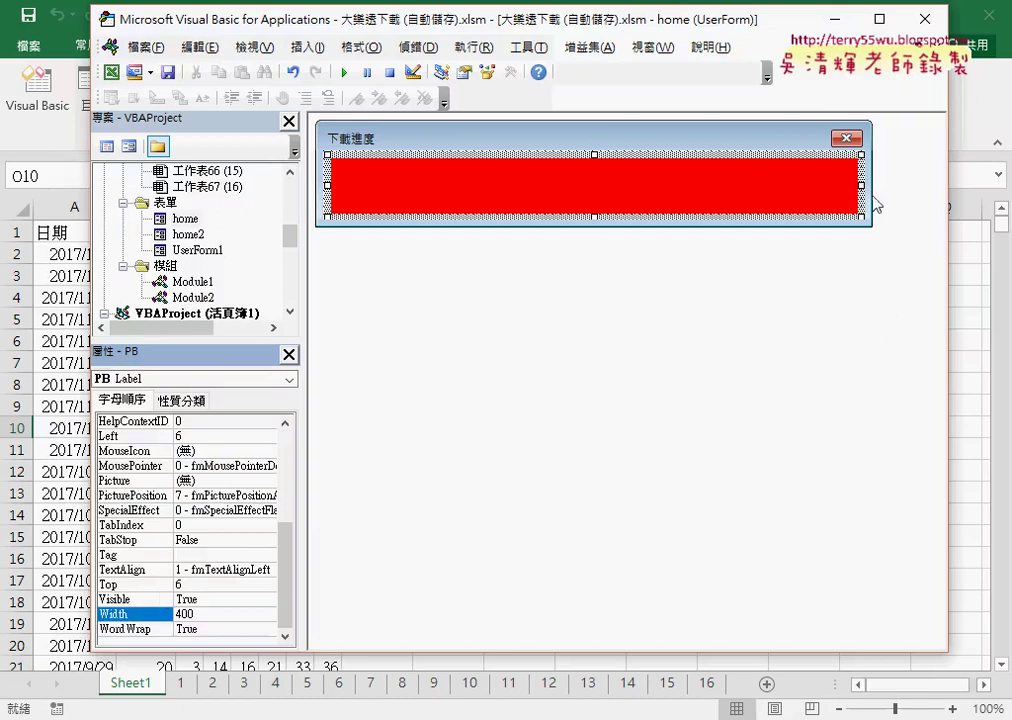
# Select the whole home form and show its UserForm_Activate code.
pyautogui.click(321, 233)
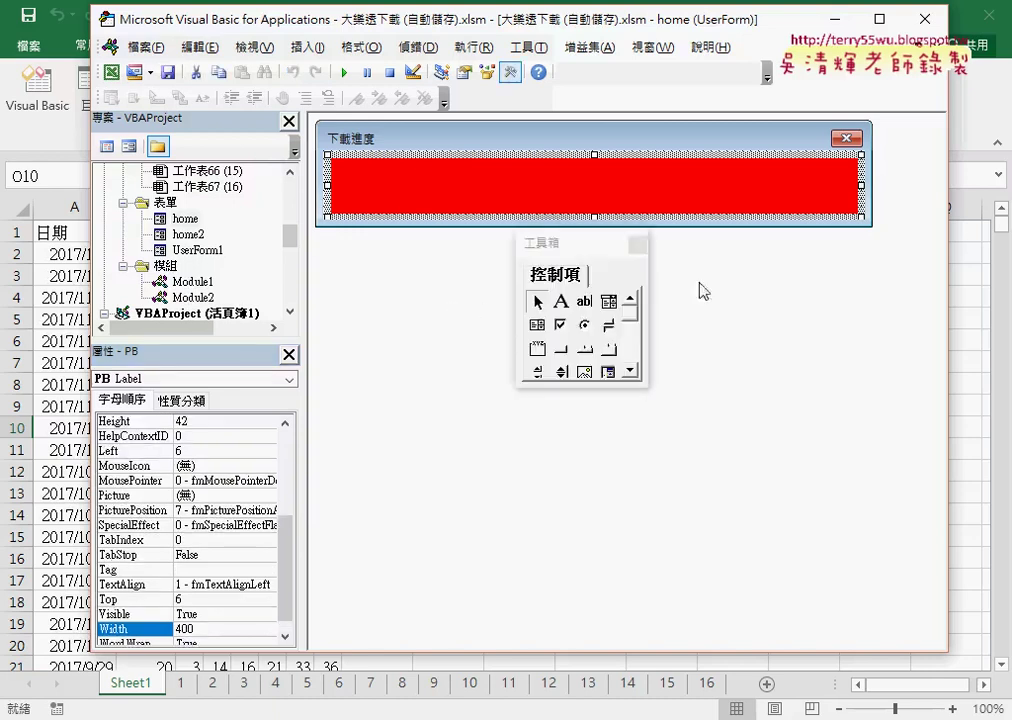
pyautogui.click(865, 191)
pyautogui.press('F7')
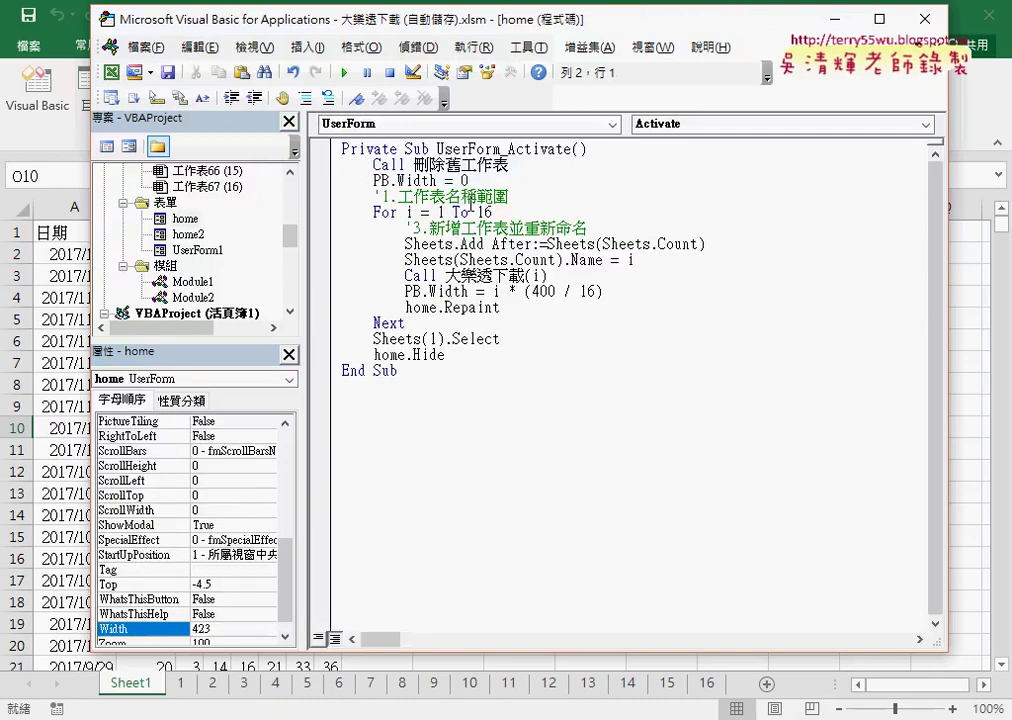
pyautogui.click(486, 212)
pyautogui.hotkey('shift', 'Right')
pyautogui.moveTo(405, 244); pyautogui.dragTo(707, 244)
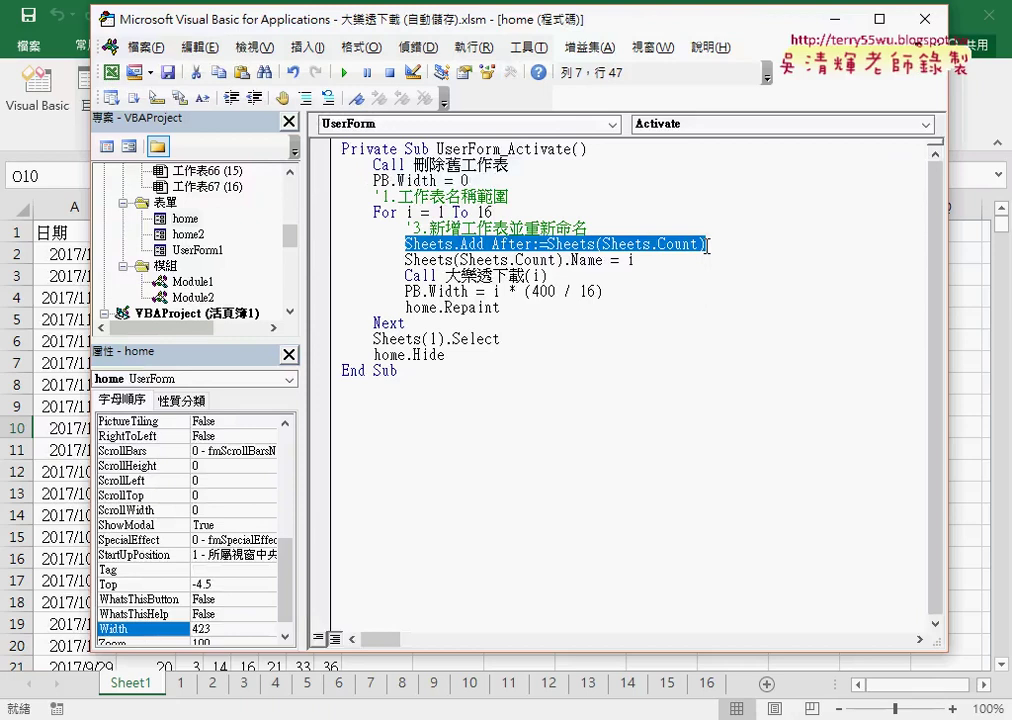
pyautogui.moveTo(634, 260); pyautogui.dragTo(312, 245)
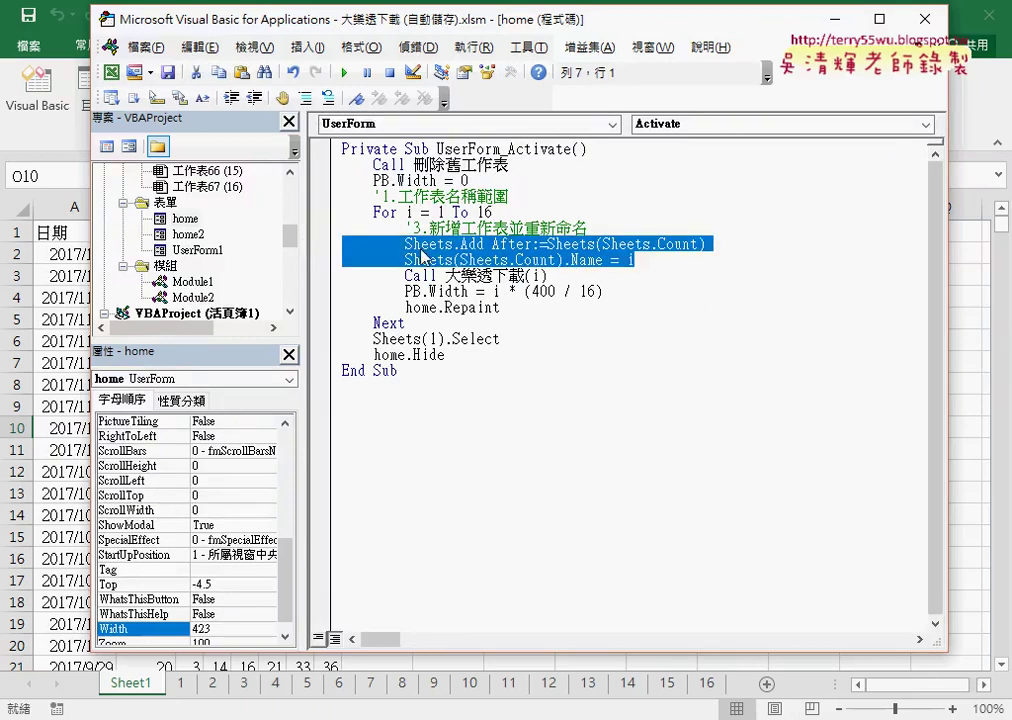
pyautogui.moveTo(547, 276); pyautogui.dragTo(404, 279)
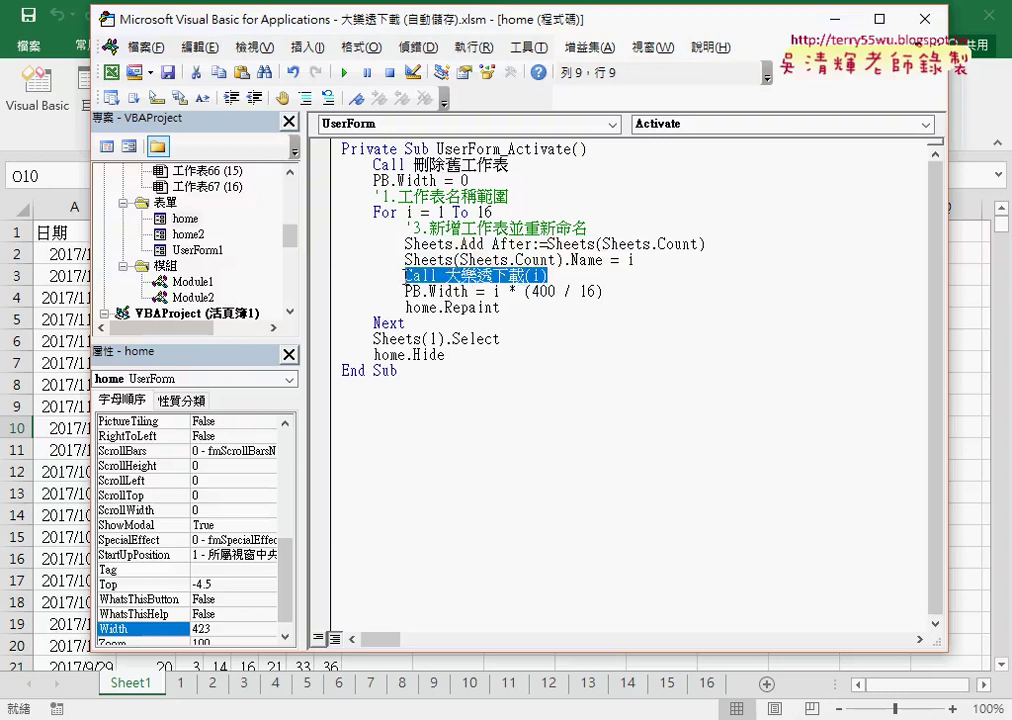
# Comment out Call 大樂透下載(i) and add blank lines beneath it in the loop.
pyautogui.click(406, 277)
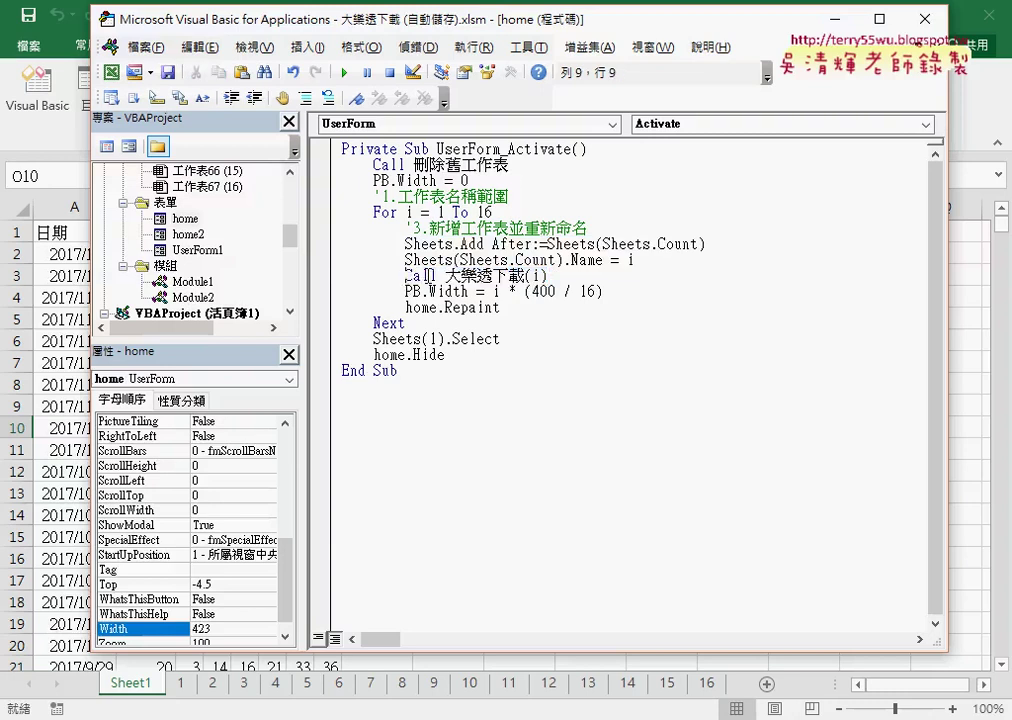
pyautogui.write("'")
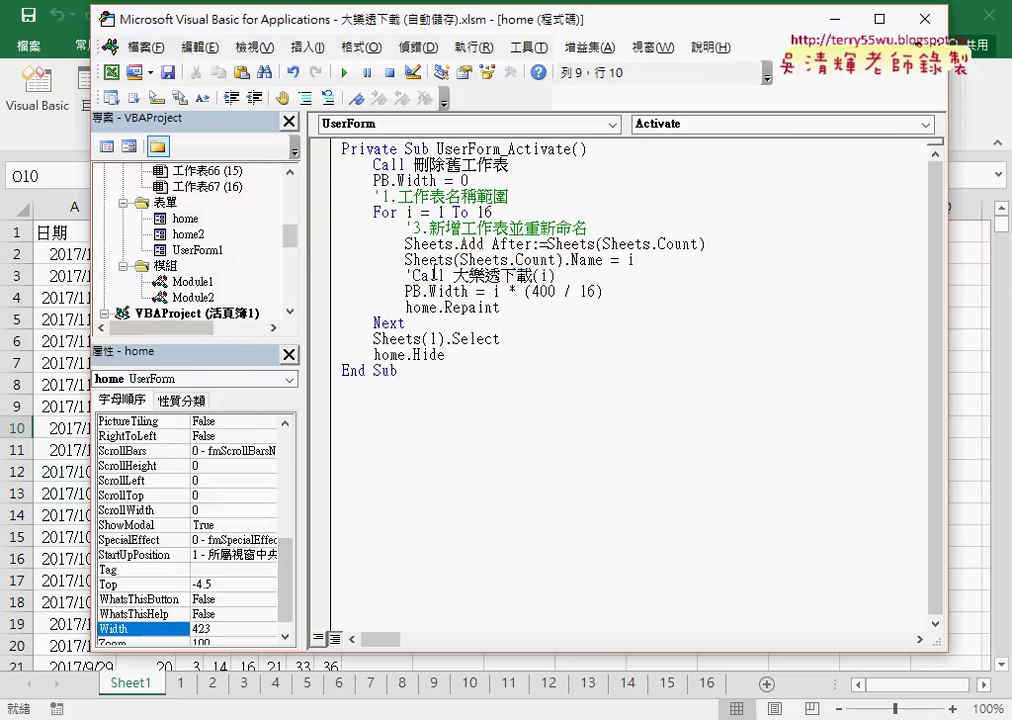
pyautogui.click(585, 276)
pyautogui.press('Return')
pyautogui.press('Return')
pyautogui.press('Up')
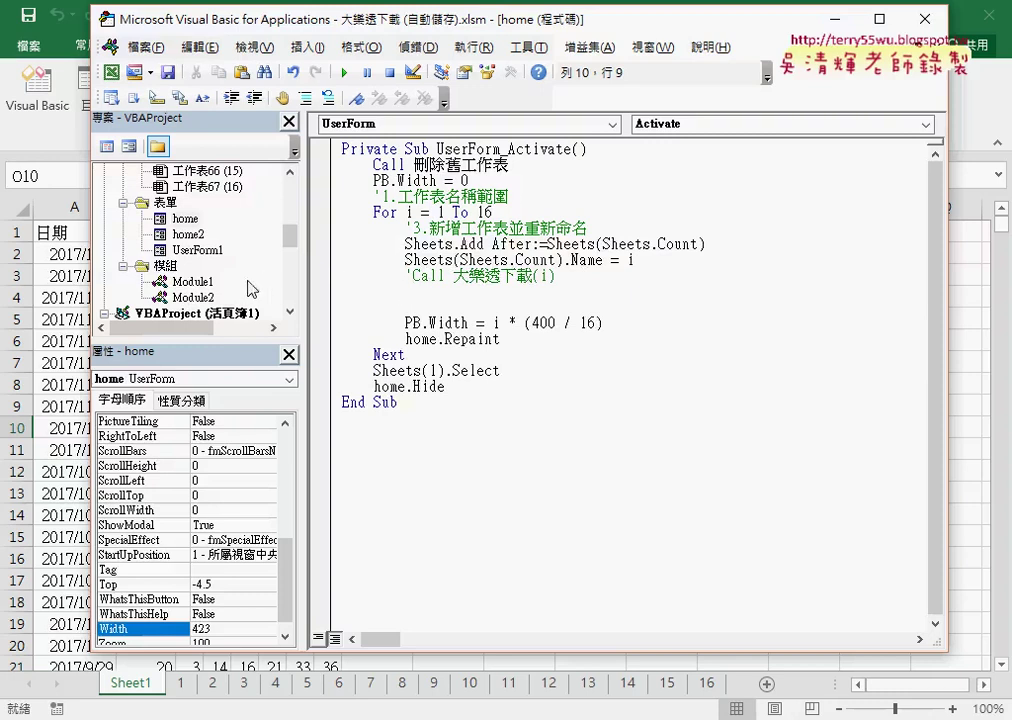
# Open Module1 and select its QueryTables download code block.
pyautogui.moveTo(289, 235); pyautogui.dragTo(289, 305)
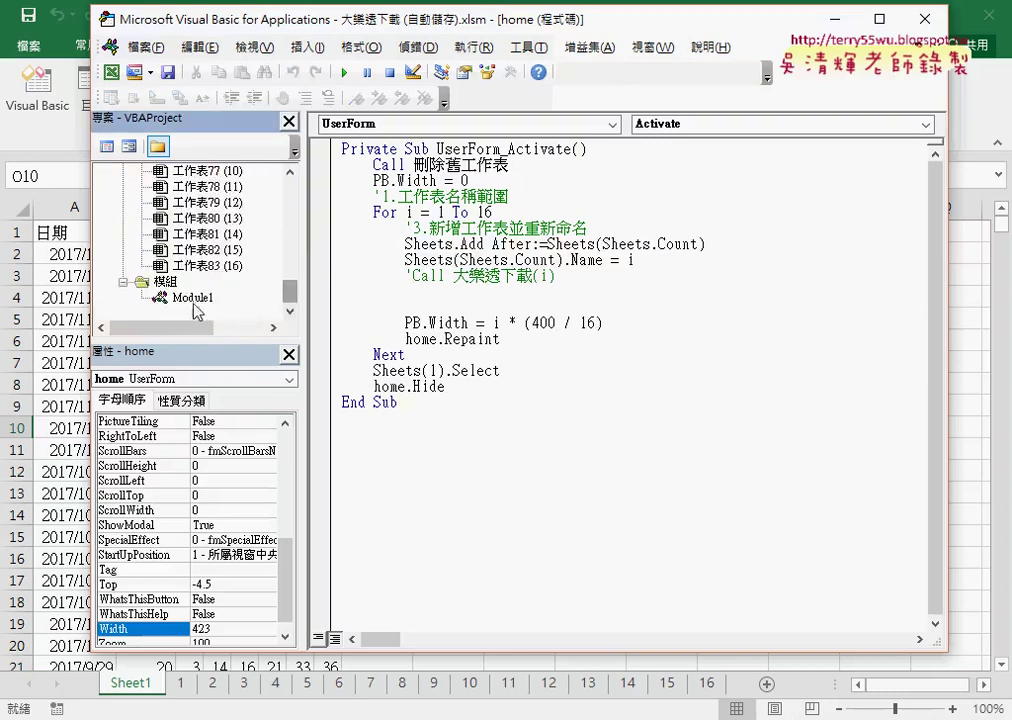
pyautogui.doubleClick(185, 297)
pyautogui.click(533, 402)
pyautogui.moveTo(533, 402)
pyautogui.mouseDown()
pyautogui.moveTo(325, 155)
pyautogui.moveTo(339, 424)
pyautogui.moveTo(332, 396)
pyautogui.mouseUp()
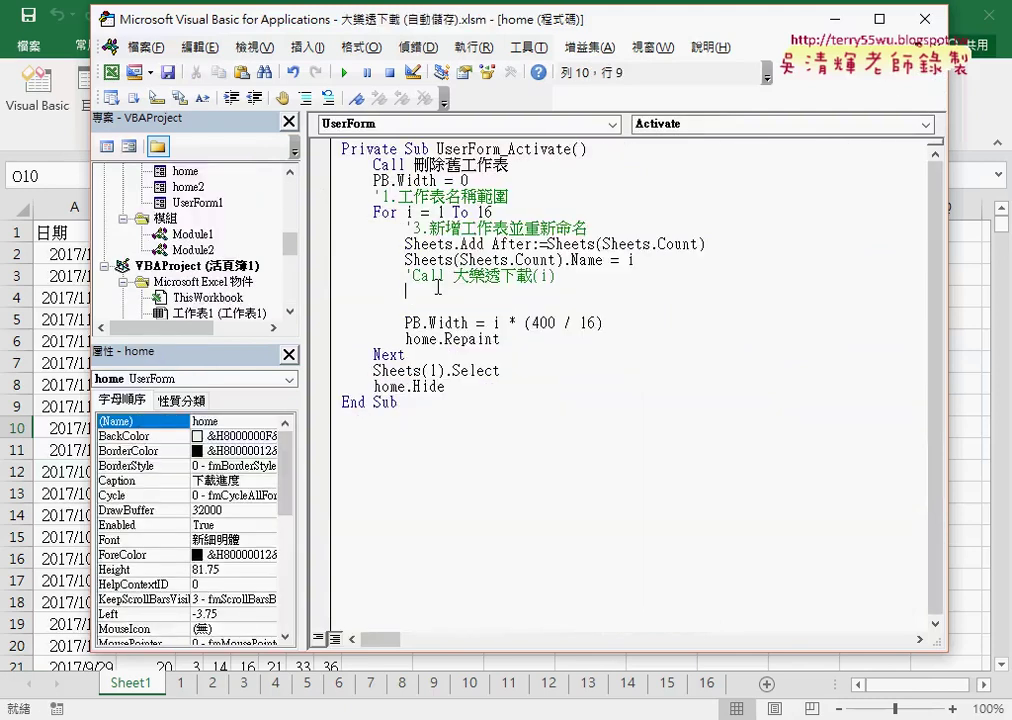
# Paste the With ActiveSheet.QueryTables.Add … End With block beneath the commented call.
pyautogui.hotkey('ctrl', 'v')
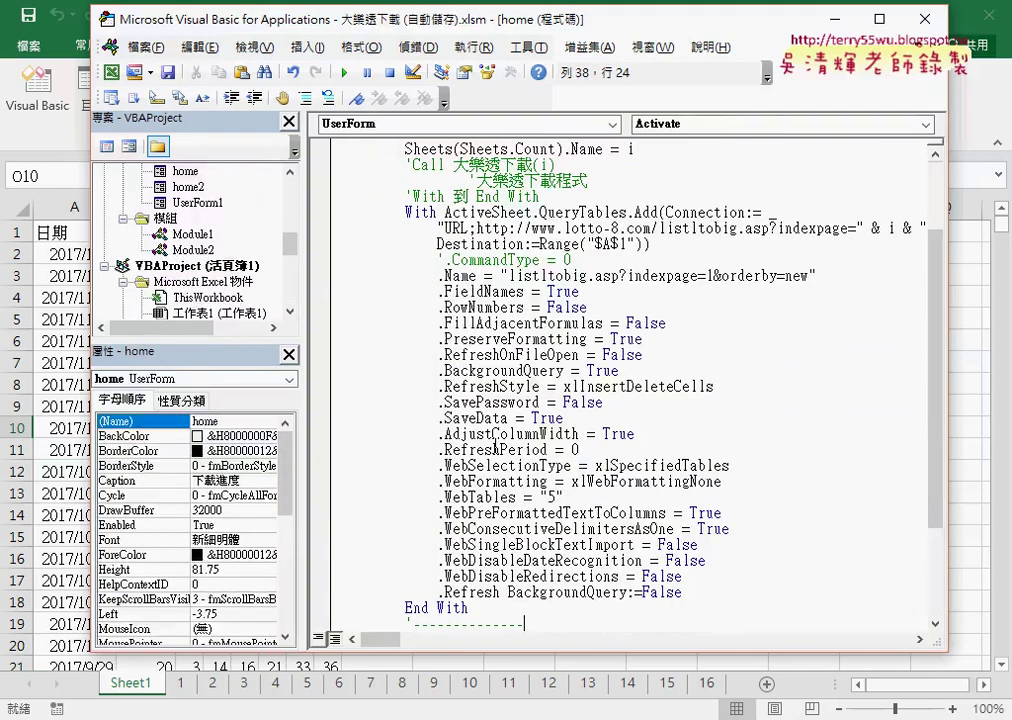
pyautogui.click(926, 228)
pyautogui.scroll(-2, 587, 268)
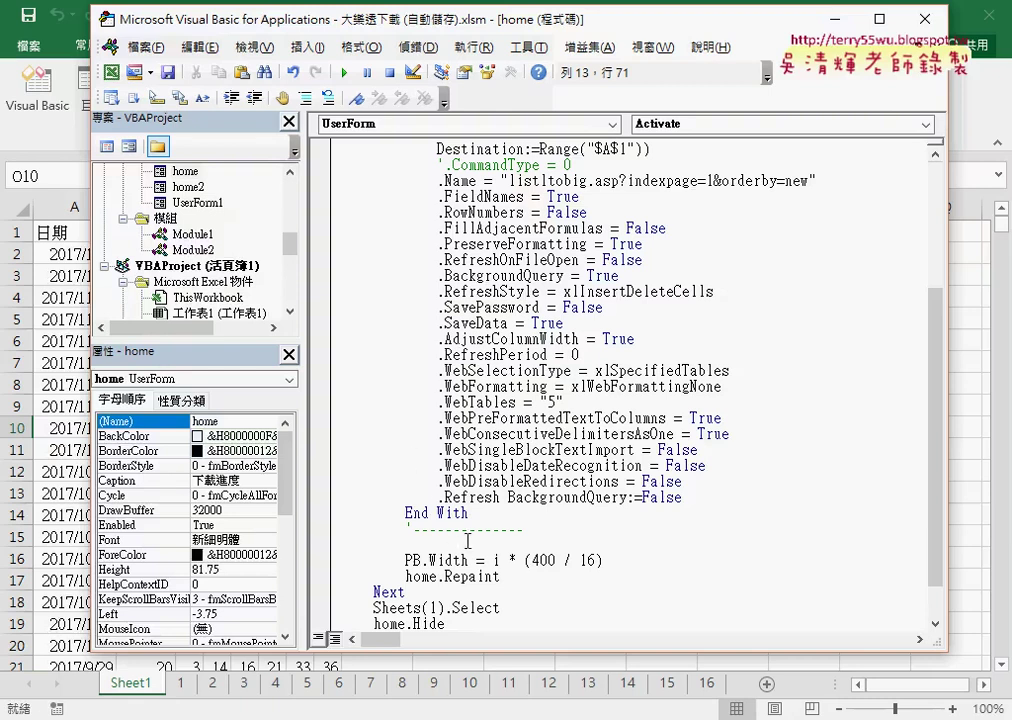
# Highlight PB.Width, the counter i, and the loop's start value 1 to explain them.
pyautogui.moveTo(406, 560); pyautogui.dragTo(469, 561)
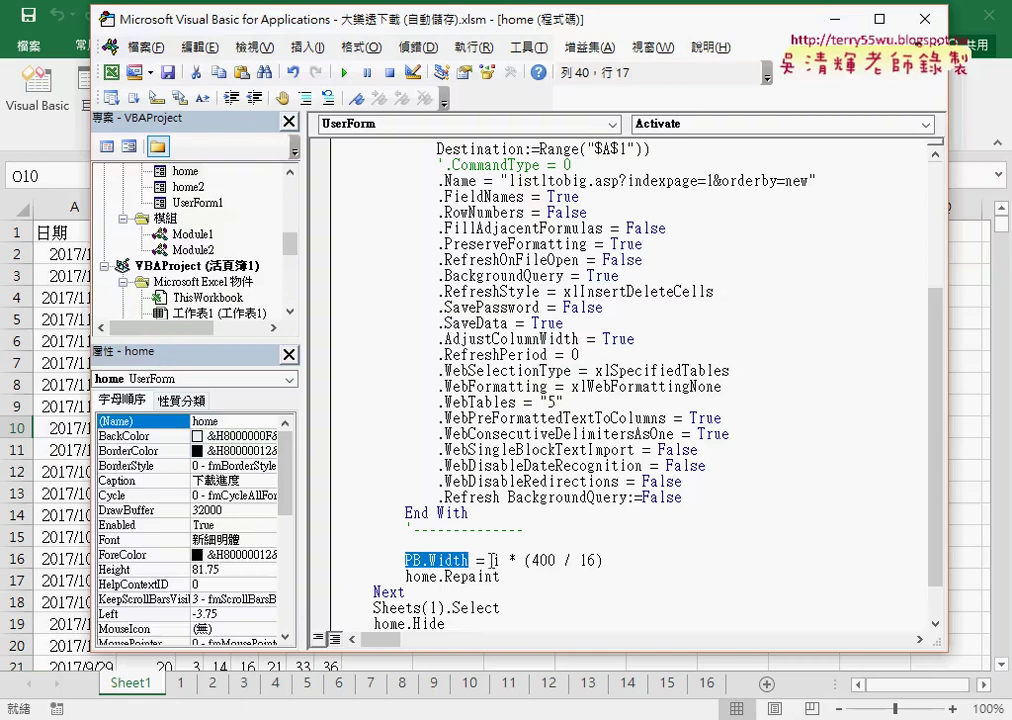
pyautogui.doubleClick(496, 560)
pyautogui.scroll(3, 522, 551)
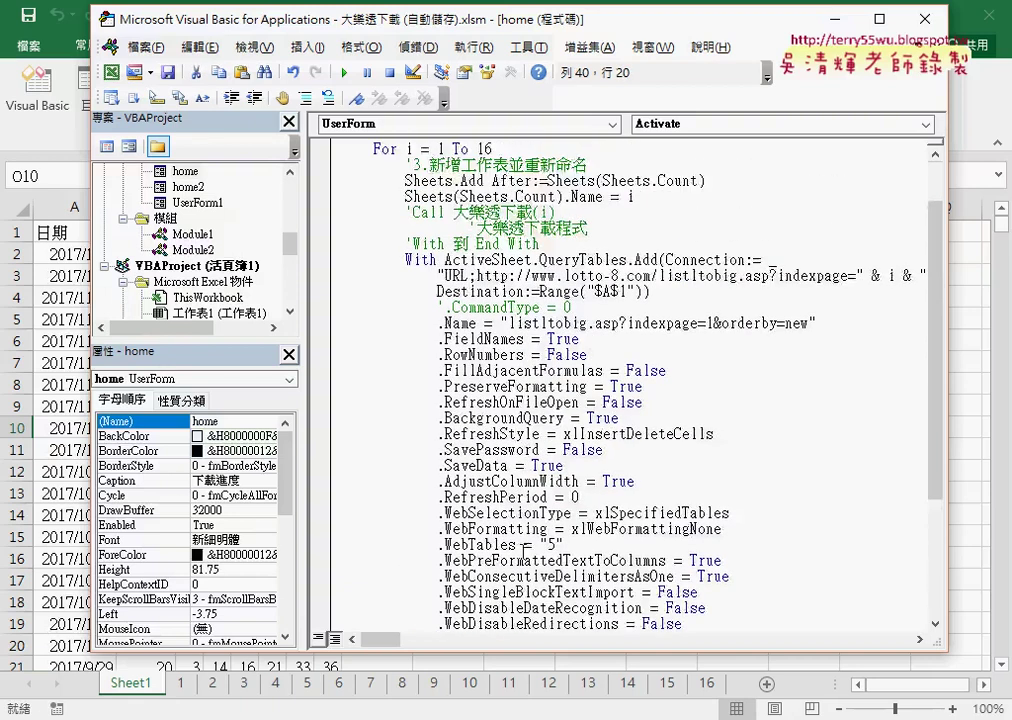
pyautogui.scroll(1, 413, 436)
pyautogui.doubleClick(440, 196)
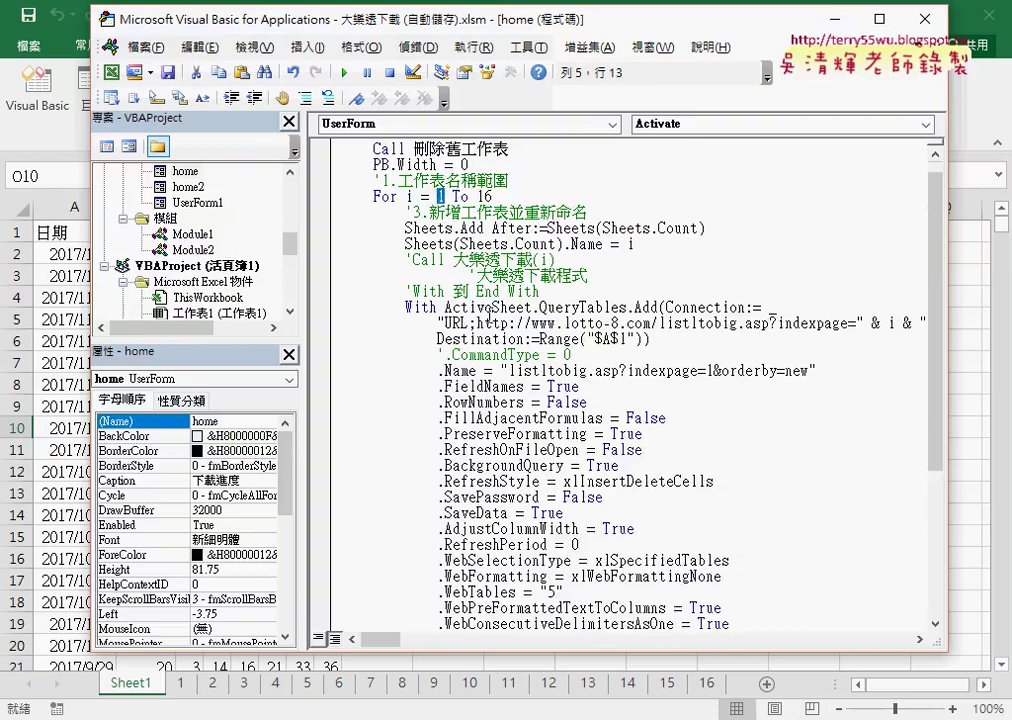
pyautogui.scroll(-4, 500, 450)
pyautogui.scroll(-1, 500, 480)
pyautogui.click(503, 512)
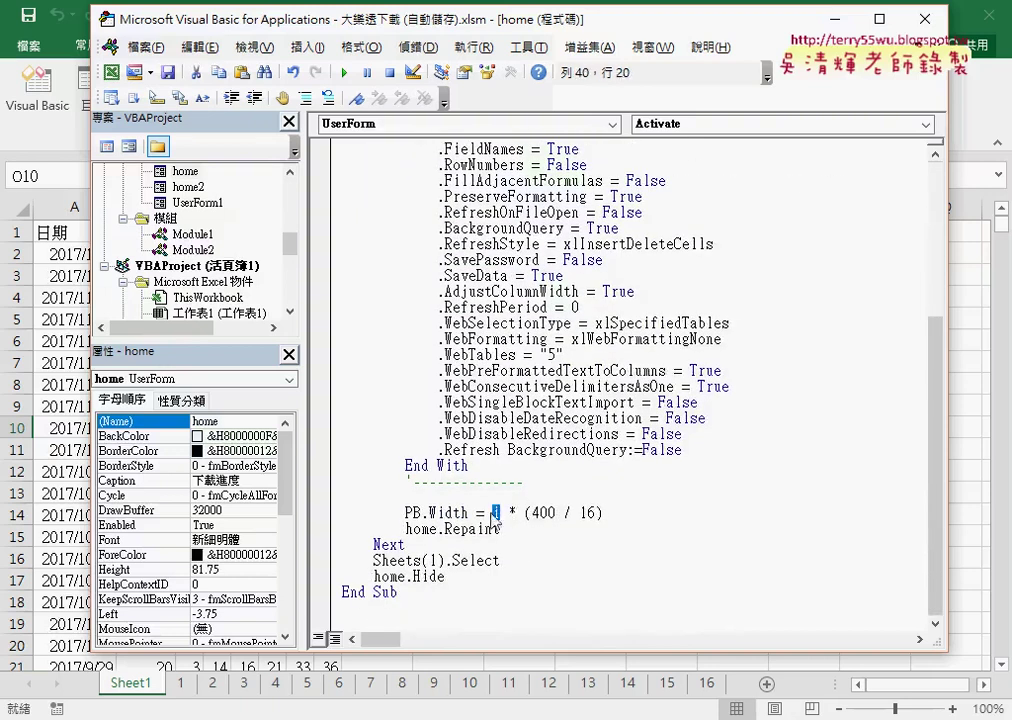
pyautogui.doubleClick(498, 513)
pyautogui.moveTo(523, 513); pyautogui.dragTo(606, 513)
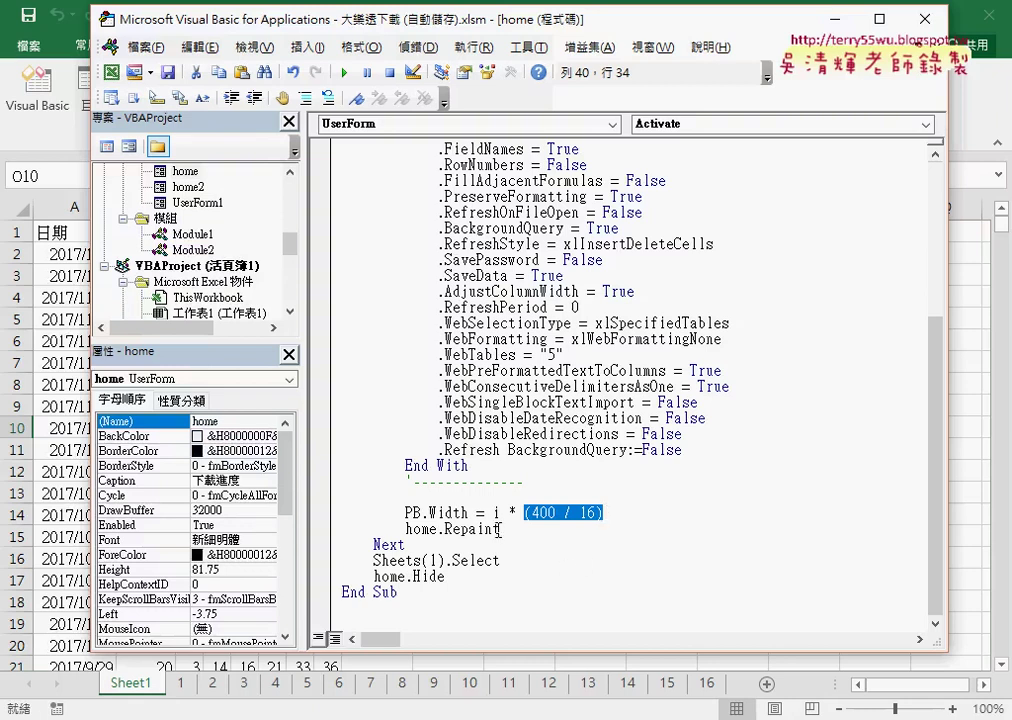
pyautogui.moveTo(500, 529); pyautogui.dragTo(405, 529)
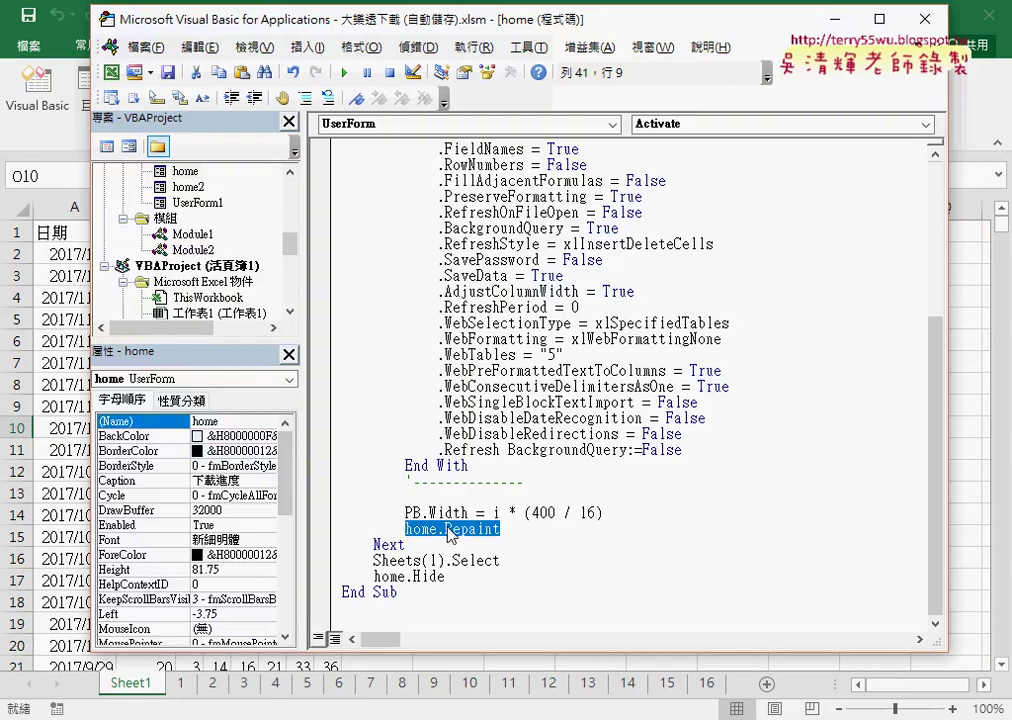
pyautogui.moveTo(500, 529); pyautogui.dragTo(437, 529)
pyautogui.write('.')
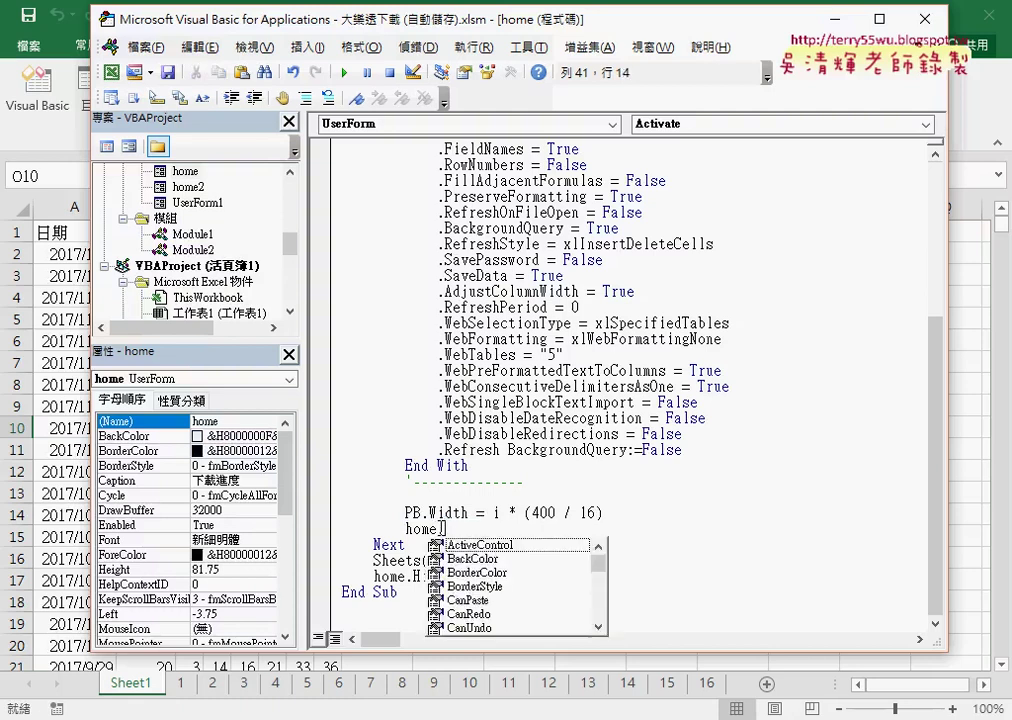
pyautogui.write('repaint')
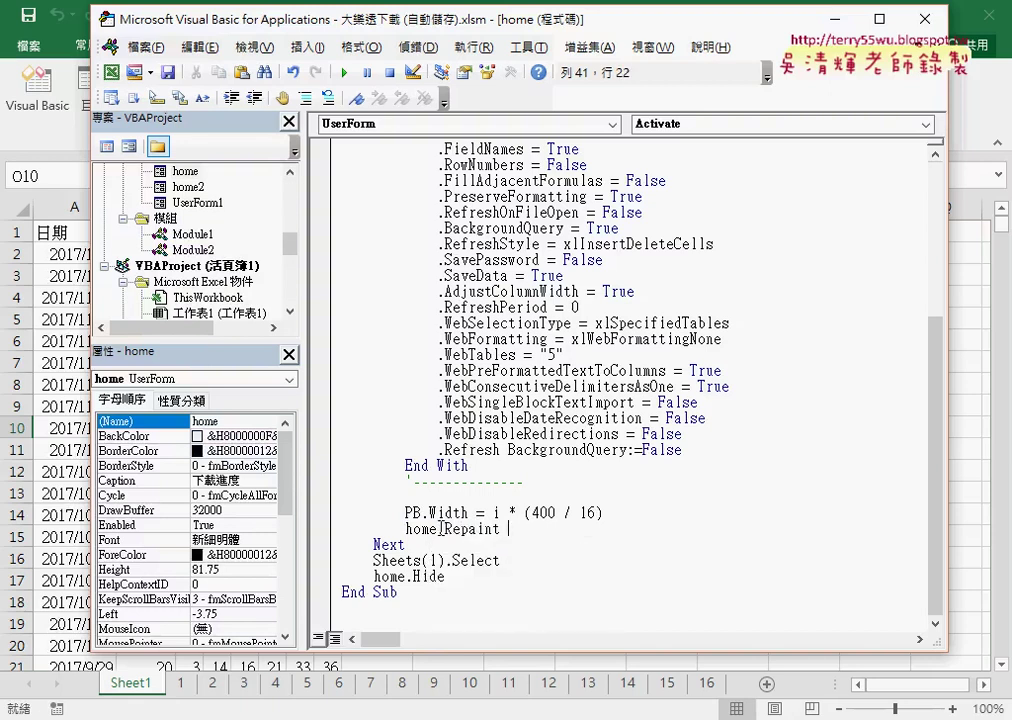
pyautogui.moveTo(445, 577); pyautogui.dragTo(374, 577)
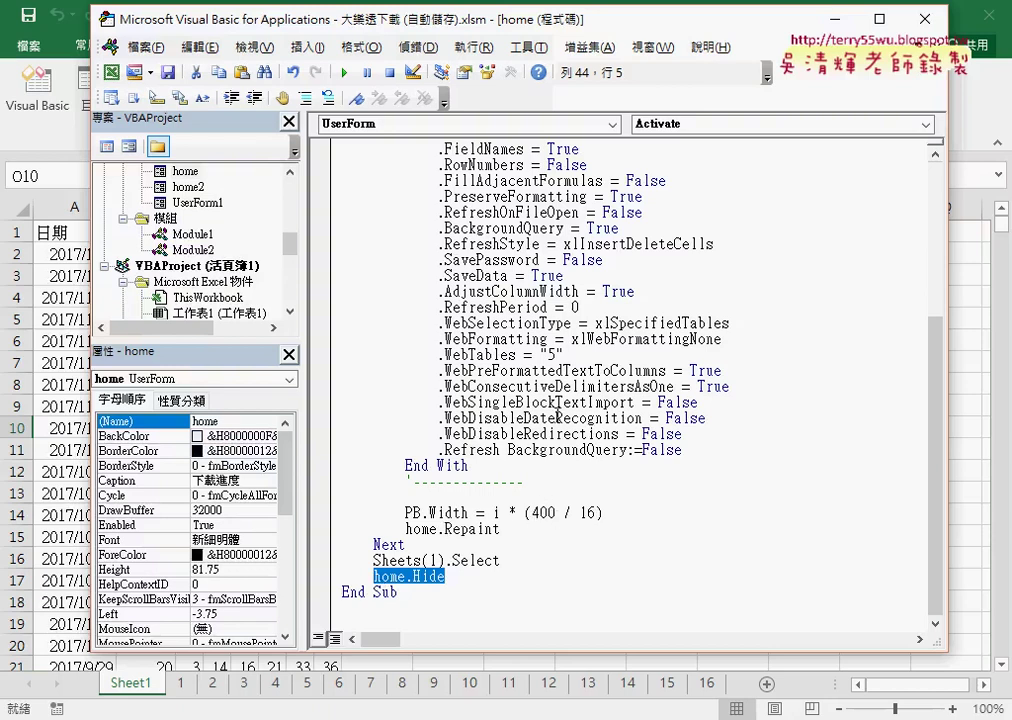
pyautogui.click(556, 418)
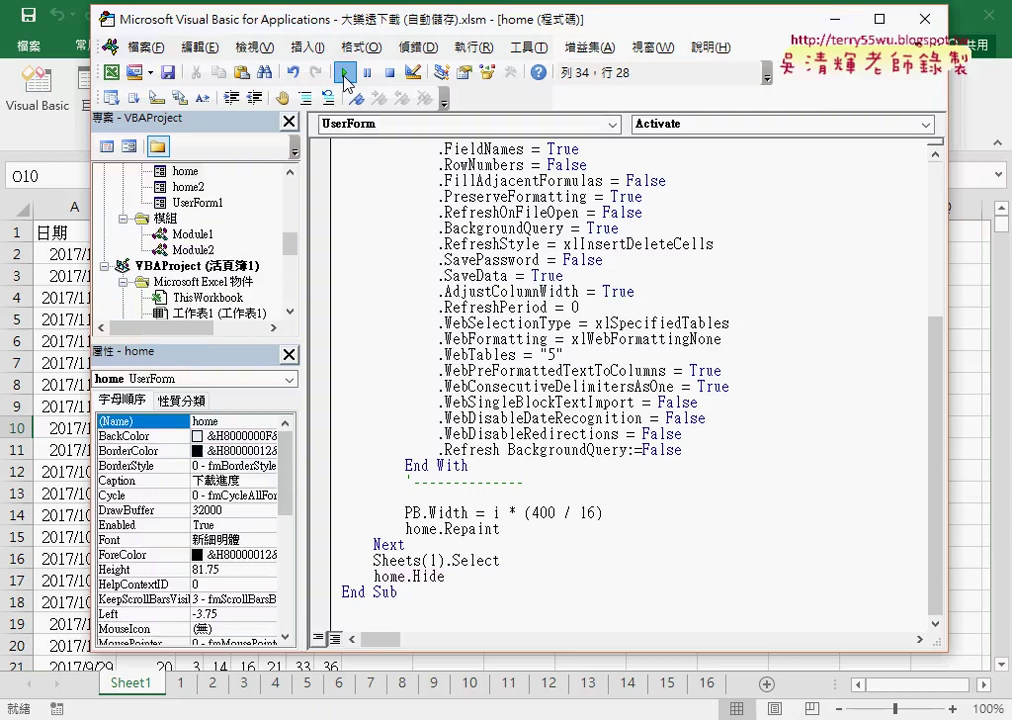
# Set a breakpoint on Call 刪除舊工作表, run the form, and step into Module2.
pyautogui.scroll(1, 449, 385)
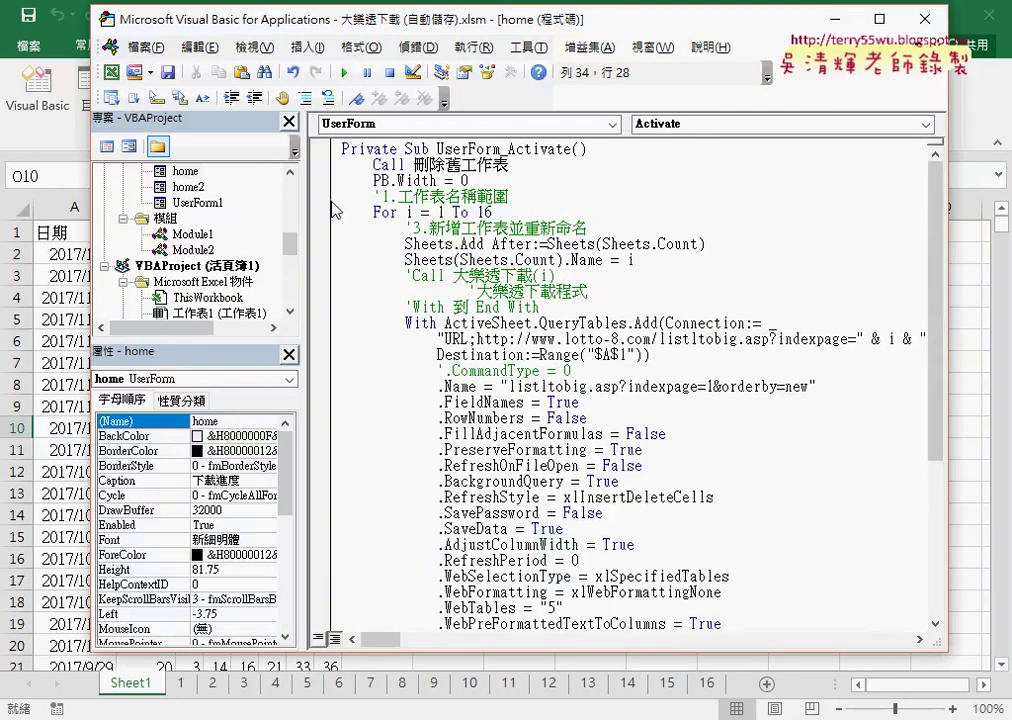
pyautogui.click(319, 164)
pyautogui.click(345, 75)
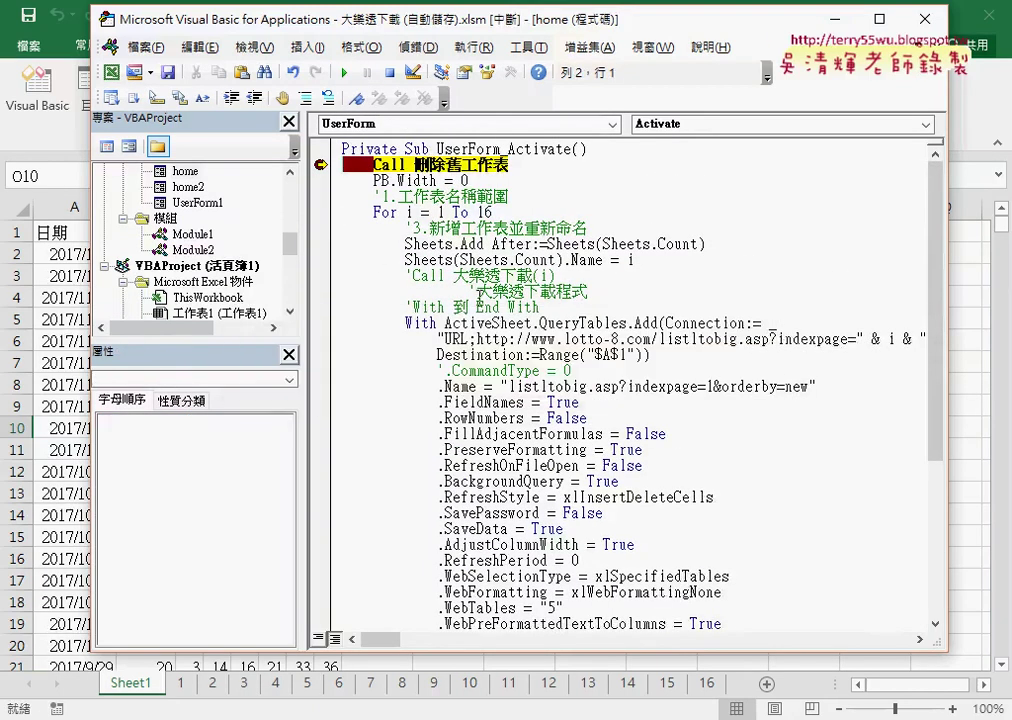
pyautogui.click(843, 19)
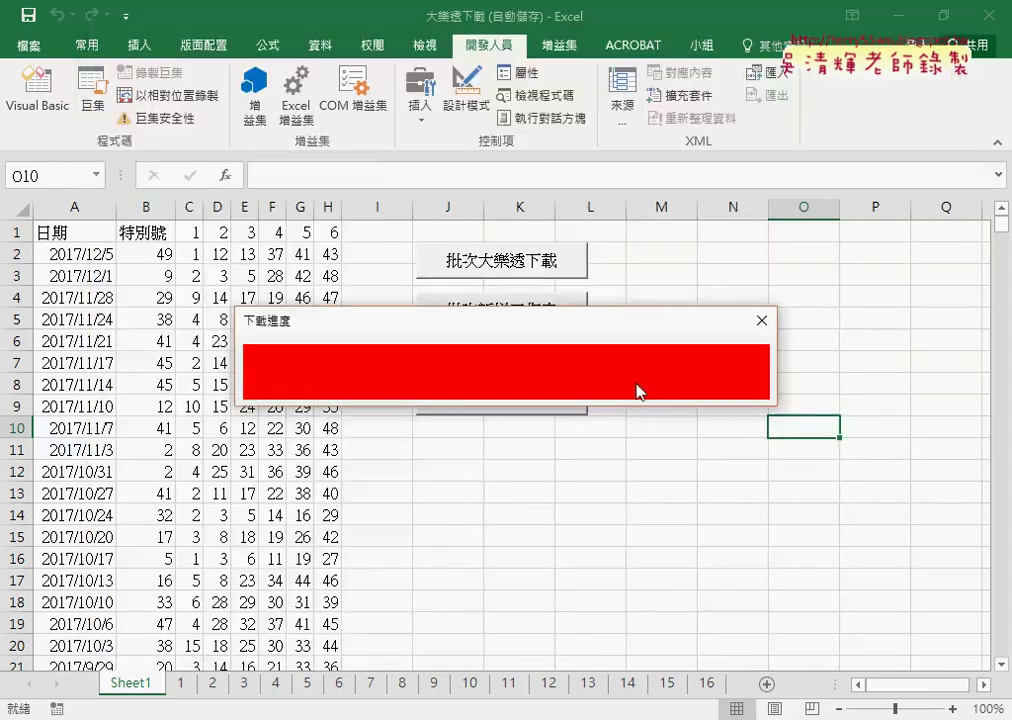
pyautogui.moveTo(535, 648)
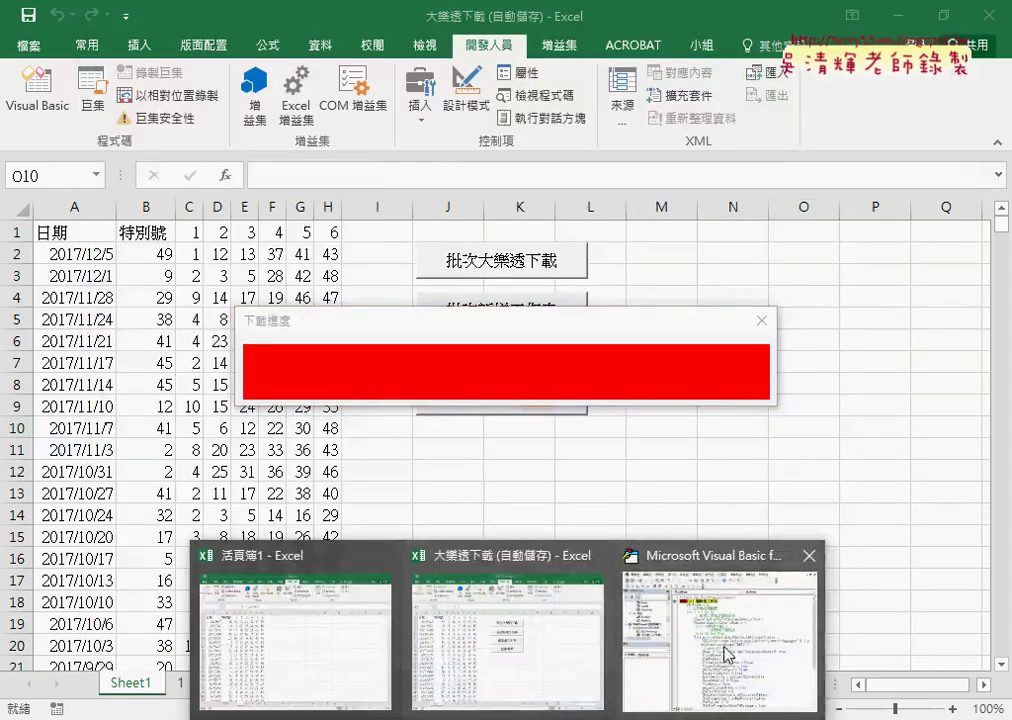
pyautogui.click(722, 652)
pyautogui.moveTo(509, 24); pyautogui.dragTo(602, 359)
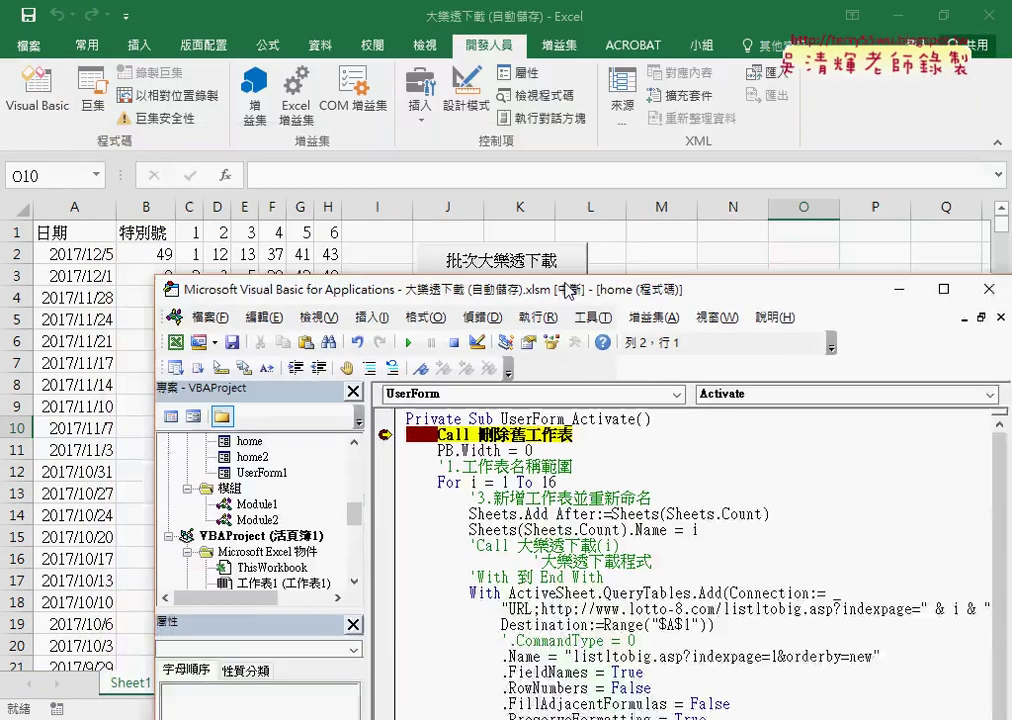
pyautogui.press('F8')
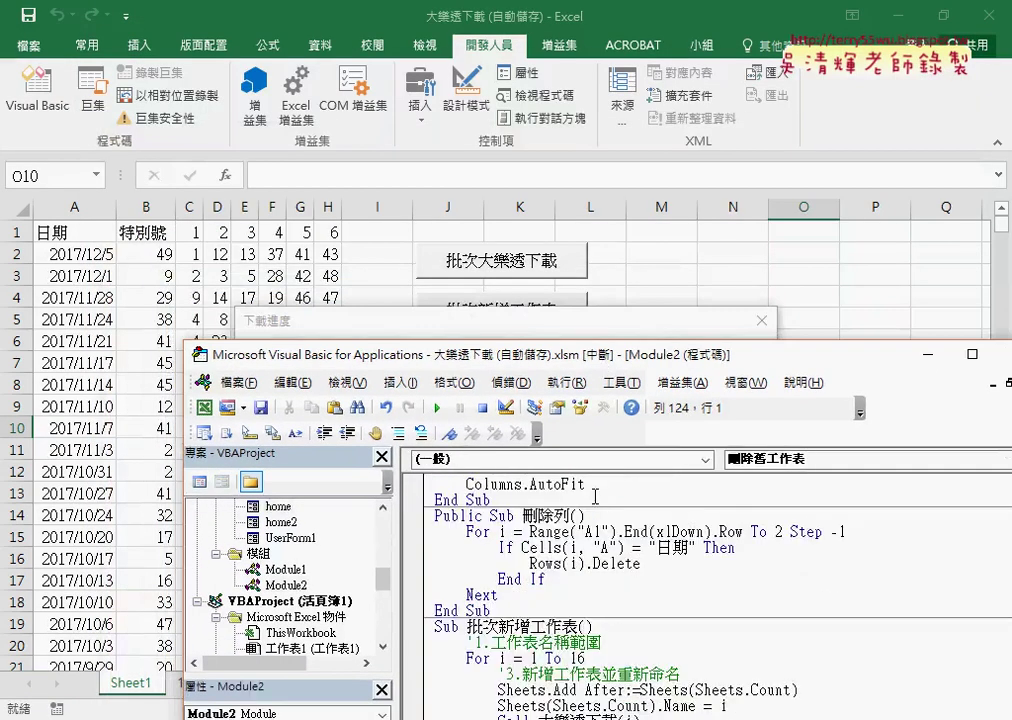
# Step through the old-sheet deletion loop and run on to the first web query.
pyautogui.moveTo(553, 364); pyautogui.dragTo(556, 150)
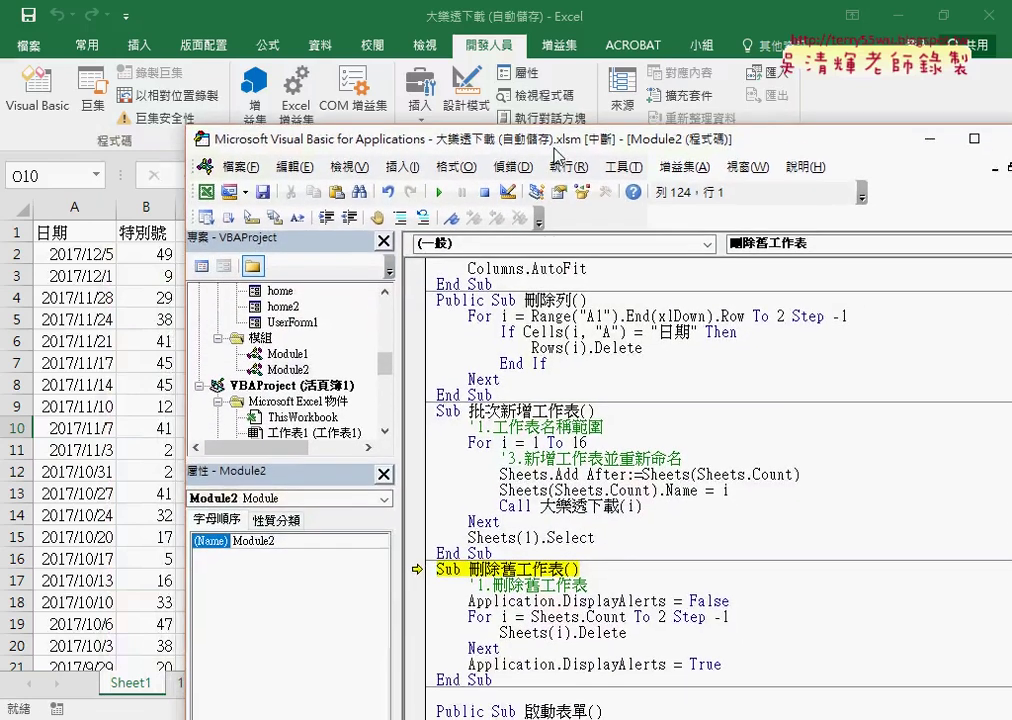
pyautogui.press('F8')
pyautogui.press('F8')
pyautogui.press('F8')
pyautogui.press('F8')
pyautogui.press('F8')
pyautogui.press('F8')
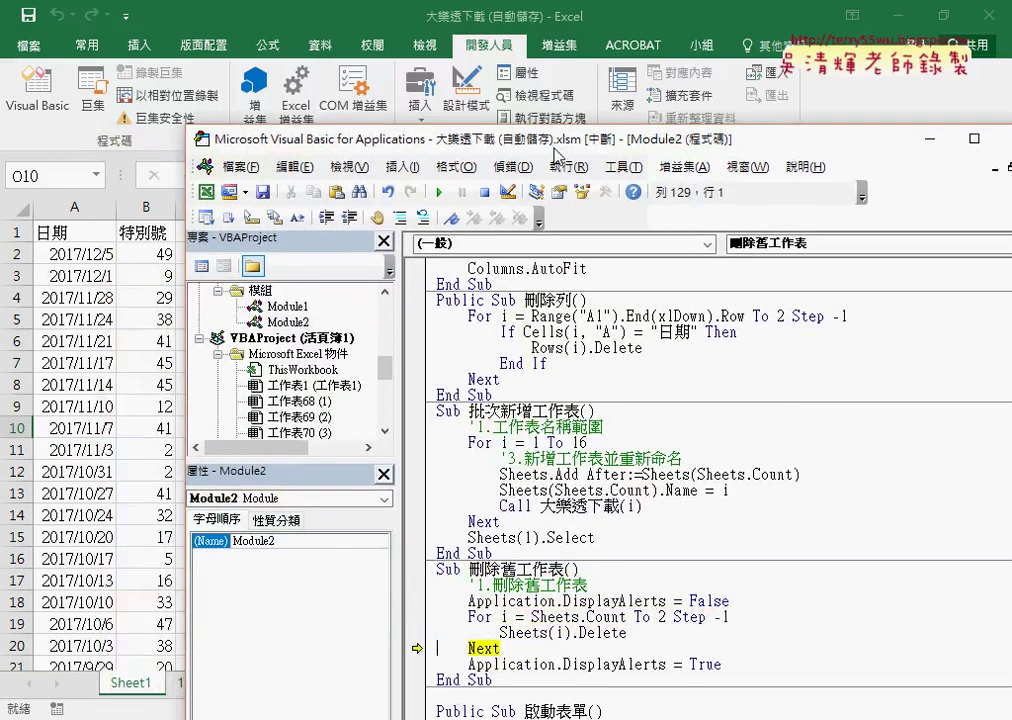
pyautogui.moveTo(600, 142)
pyautogui.mouseDown()
pyautogui.moveTo(602, 250)
pyautogui.moveTo(578, 123)
pyautogui.mouseUp()
pyautogui.press('F8')
pyautogui.press('F8')
pyautogui.press('F5')
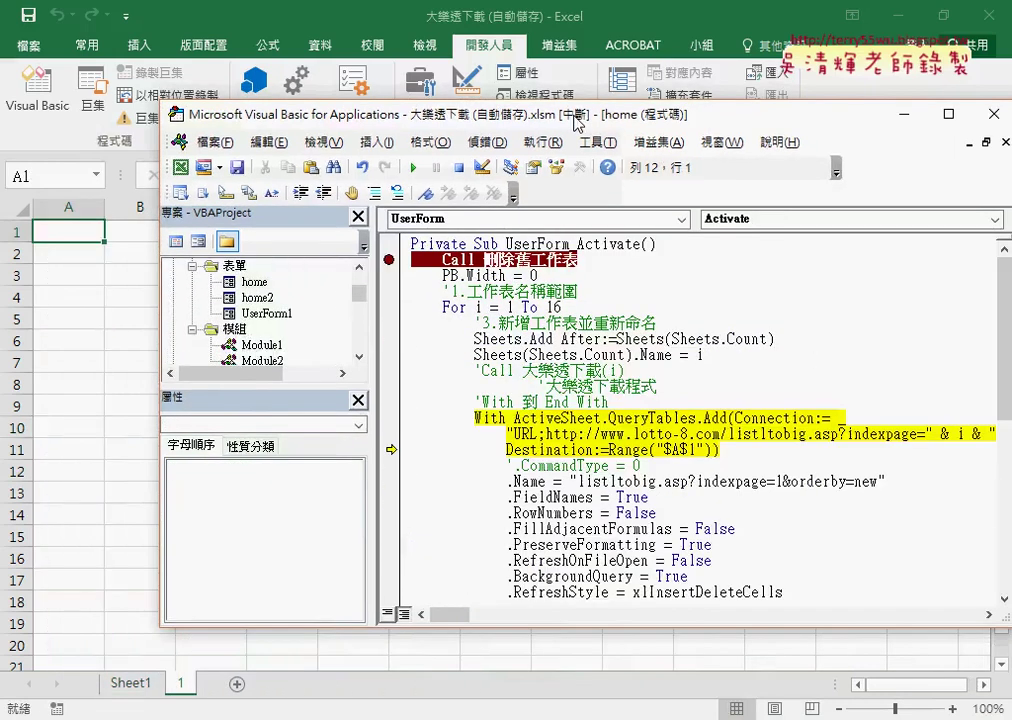
# Step through sheet 1's query settings until PB.Width is highlighted, watching the workbook.
pyautogui.press('F8')
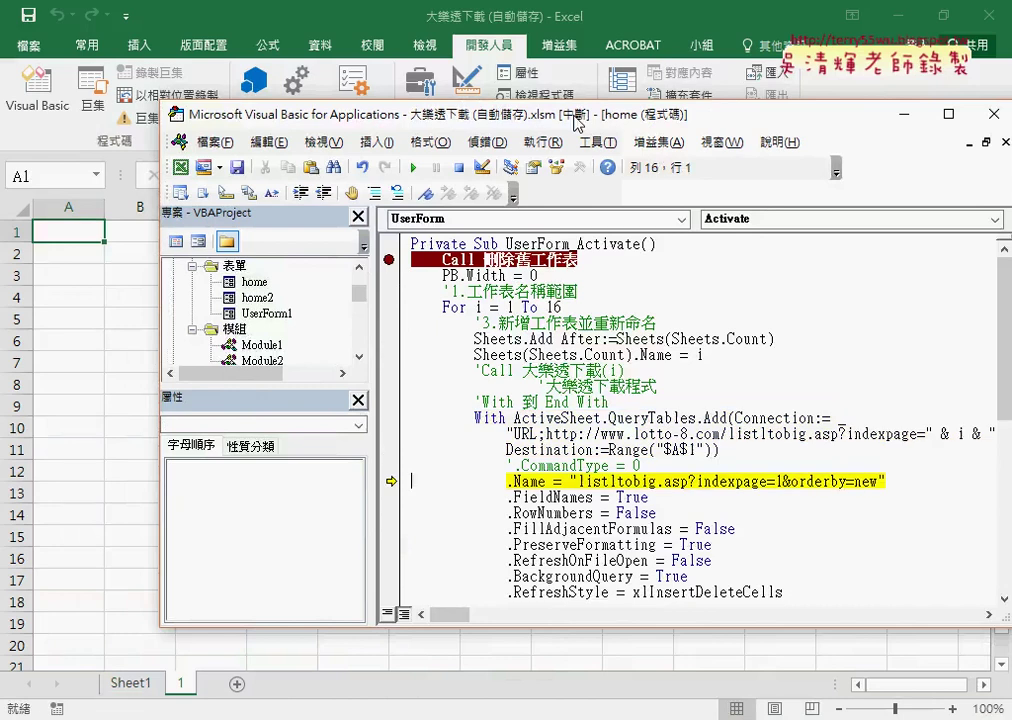
pyautogui.press('F8')
pyautogui.press('F8')
pyautogui.press('F8')
pyautogui.press('F8')
pyautogui.press('F8')
pyautogui.press('F8')
pyautogui.press('F8')
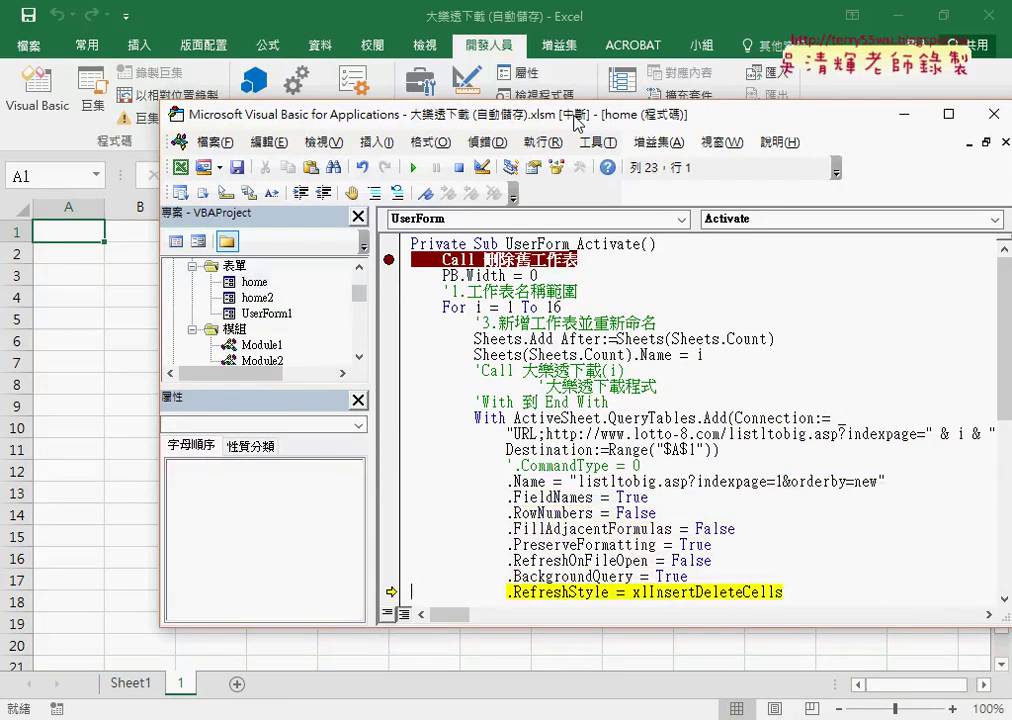
pyautogui.press('F8')
pyautogui.press('F8')
pyautogui.press('F8')
pyautogui.press('F8')
pyautogui.press('F8')
pyautogui.press('F8')
pyautogui.press('F8')
pyautogui.press('F8')
pyautogui.press('F8')
pyautogui.press('F8')
pyautogui.press('F8')
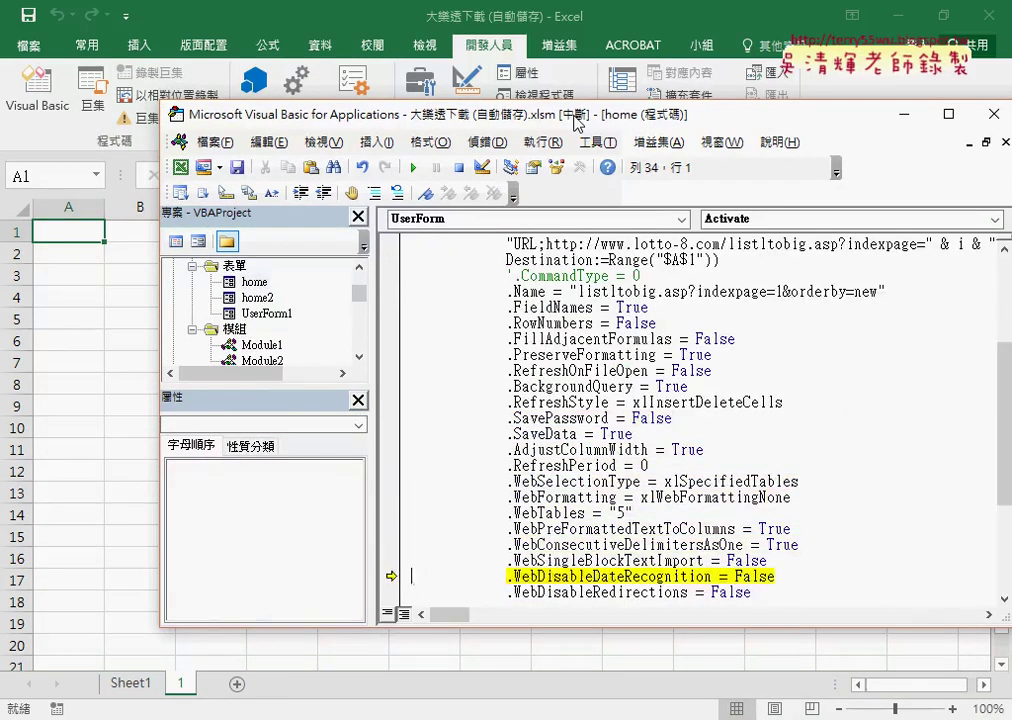
pyautogui.press('F8')
pyautogui.press('F8')
pyautogui.press('F8')
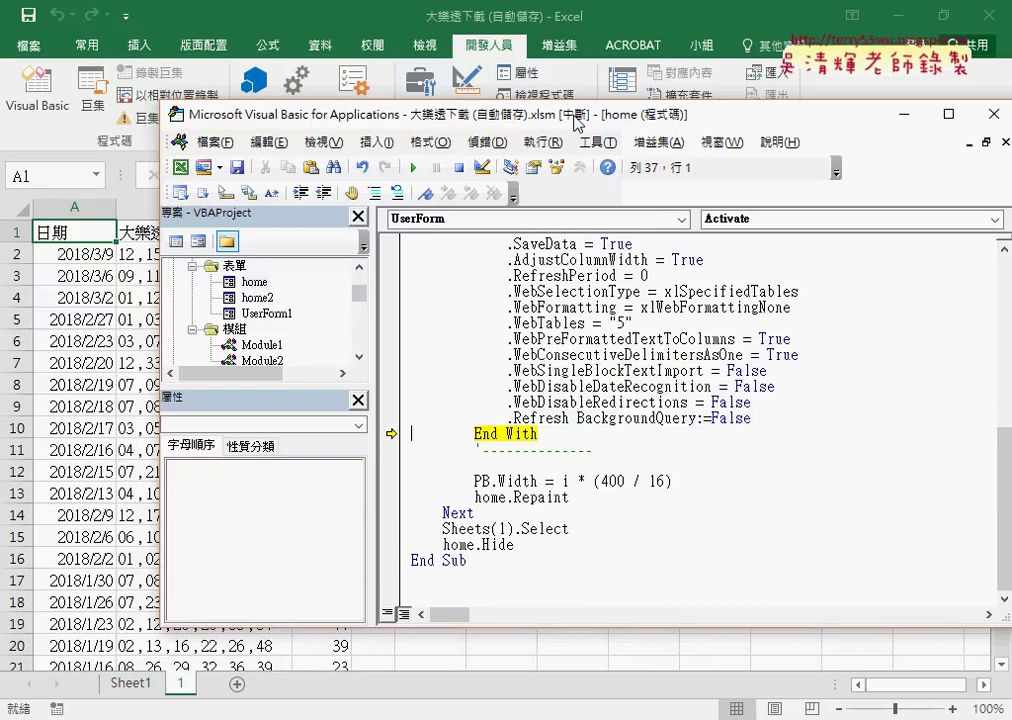
pyautogui.press('F8')
pyautogui.moveTo(373, 108)
pyautogui.mouseDown()
pyautogui.moveTo(465, 343)
pyautogui.moveTo(462, 447)
pyautogui.mouseUp()
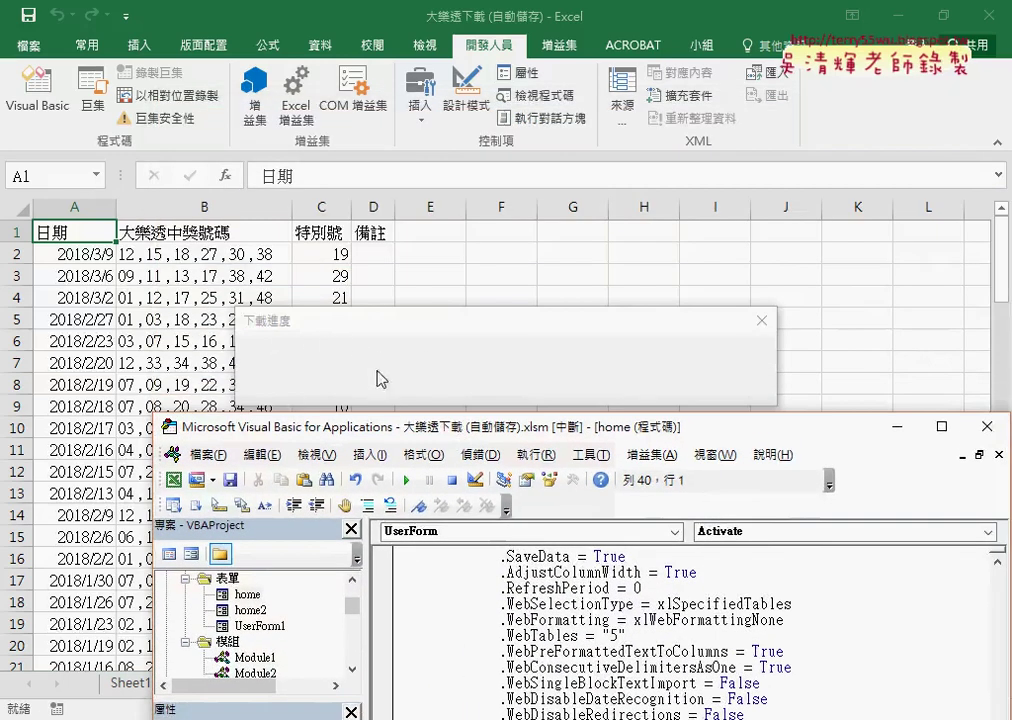
pyautogui.moveTo(545, 426); pyautogui.dragTo(545, 76)
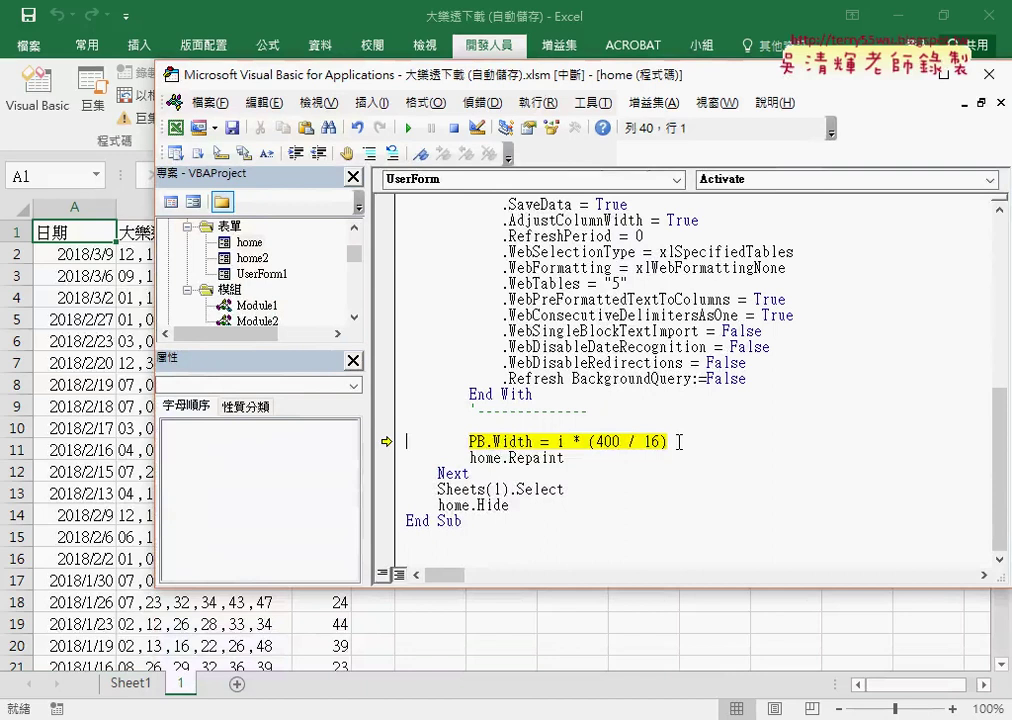
# Execute the bar-width update and home.Repaint, then loop back for the next sheet.
pyautogui.press('F8')
pyautogui.moveTo(579, 80); pyautogui.dragTo(575, 443)
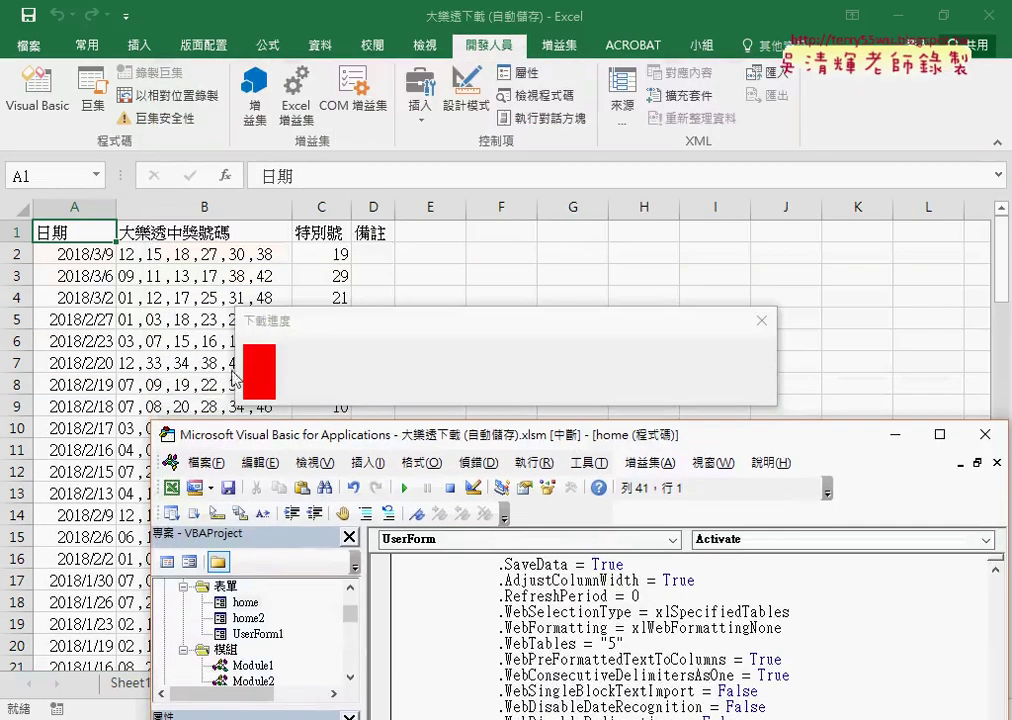
pyautogui.moveTo(454, 434); pyautogui.dragTo(601, 92)
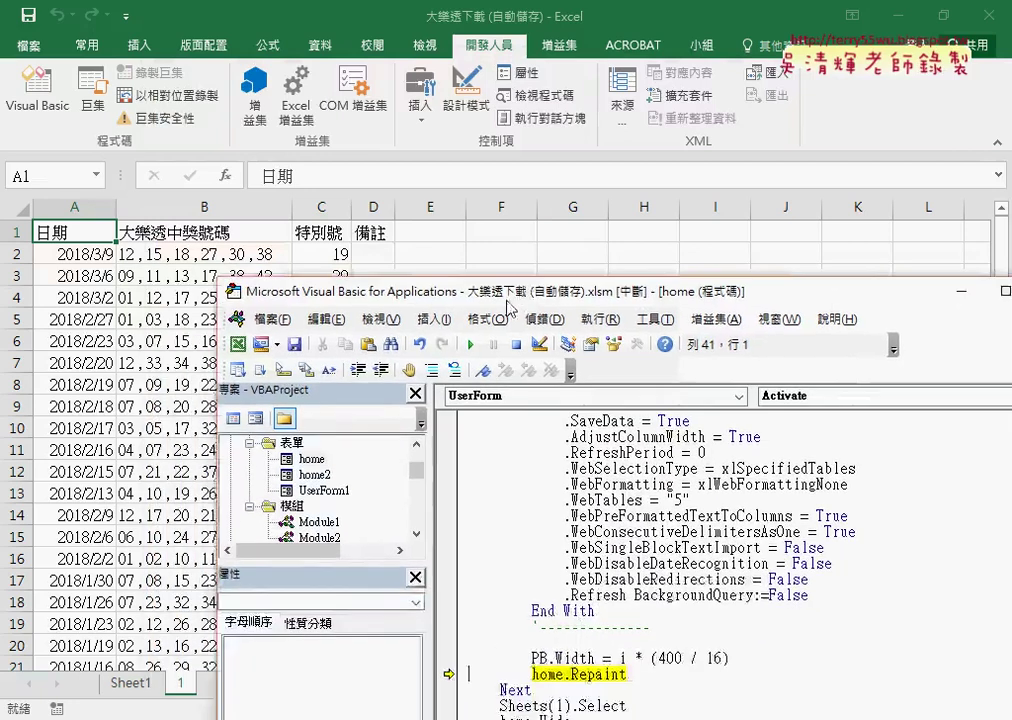
pyautogui.click(722, 476)
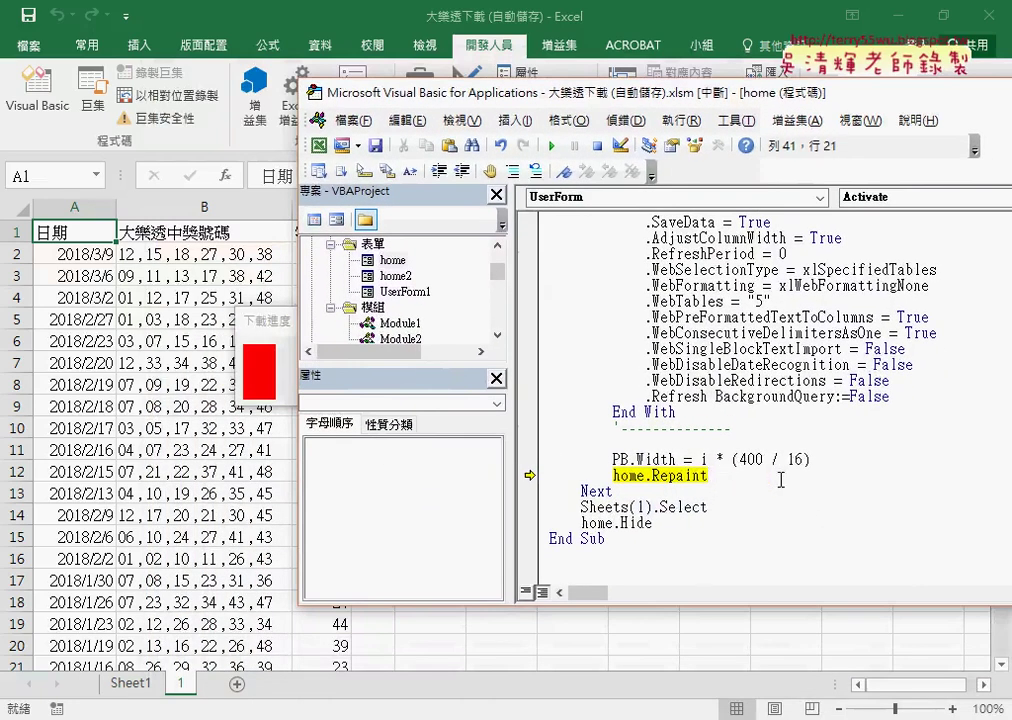
pyautogui.press('F8')
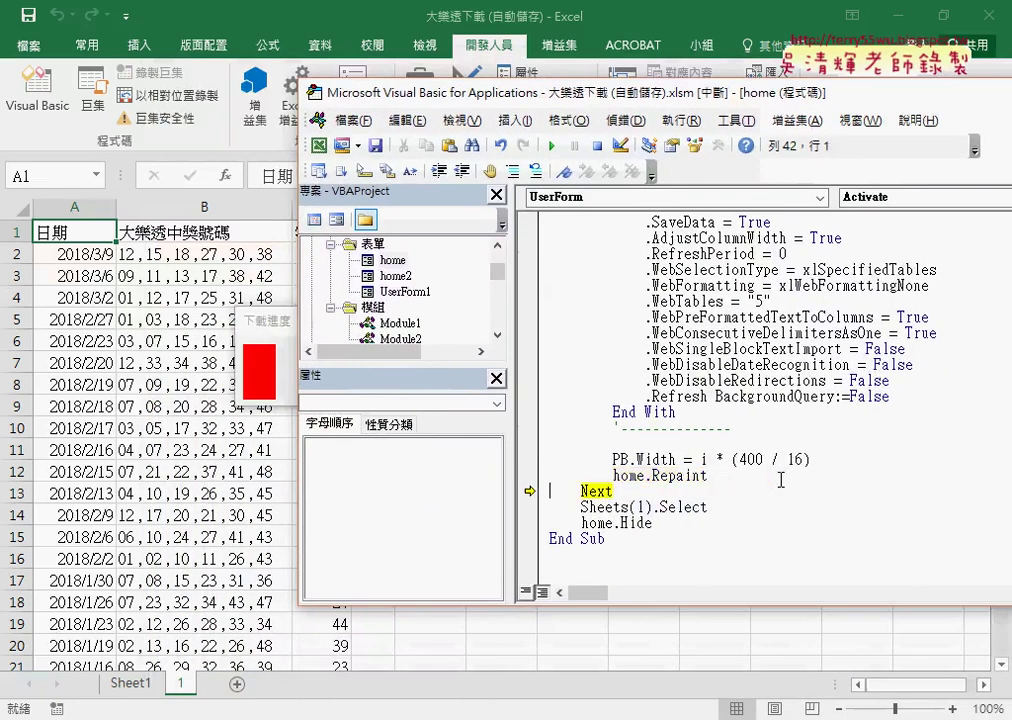
pyautogui.press('F8')
pyautogui.press('F8')
pyautogui.press('F8')
# Step through sheet 2's query with i = 2, widening the red bar; narrow the Project pane.
pyautogui.press('F8')
pyautogui.press('F8')
pyautogui.press('F8')
pyautogui.press('F8')
pyautogui.press('F8')
pyautogui.press('F8')
pyautogui.press('F8')
pyautogui.press('F8')
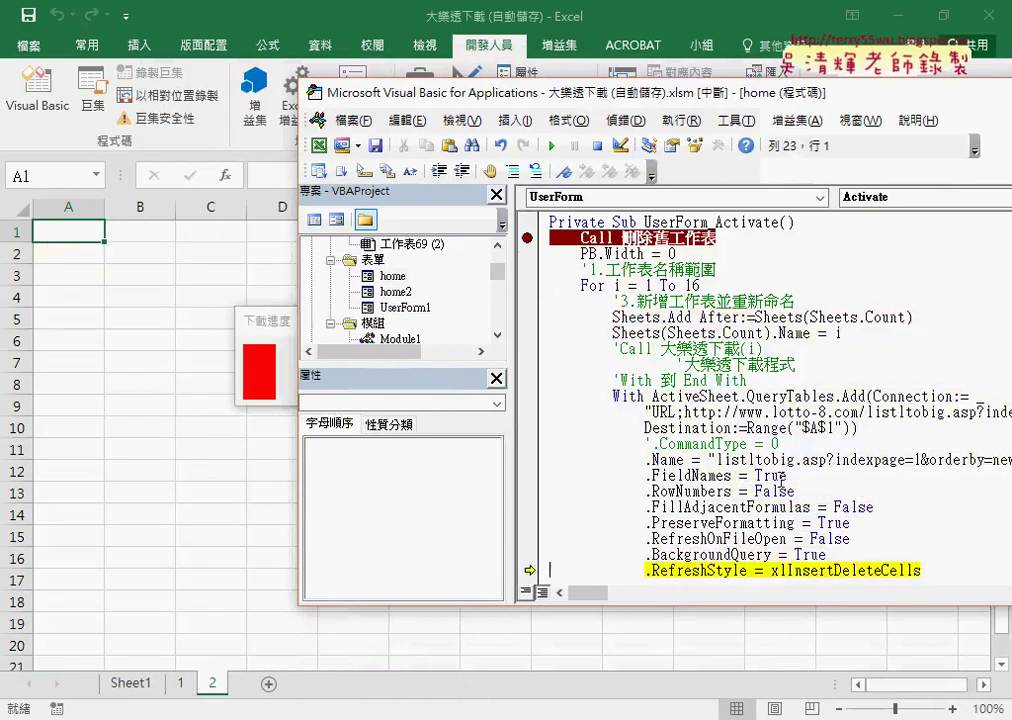
pyautogui.press('F8')
pyautogui.press('F8')
pyautogui.press('F8')
pyautogui.press('F8')
pyautogui.press('F8')
pyautogui.press('F8')
pyautogui.press('F8')
pyautogui.press('F8')
pyautogui.press('F8')
pyautogui.press('F8')
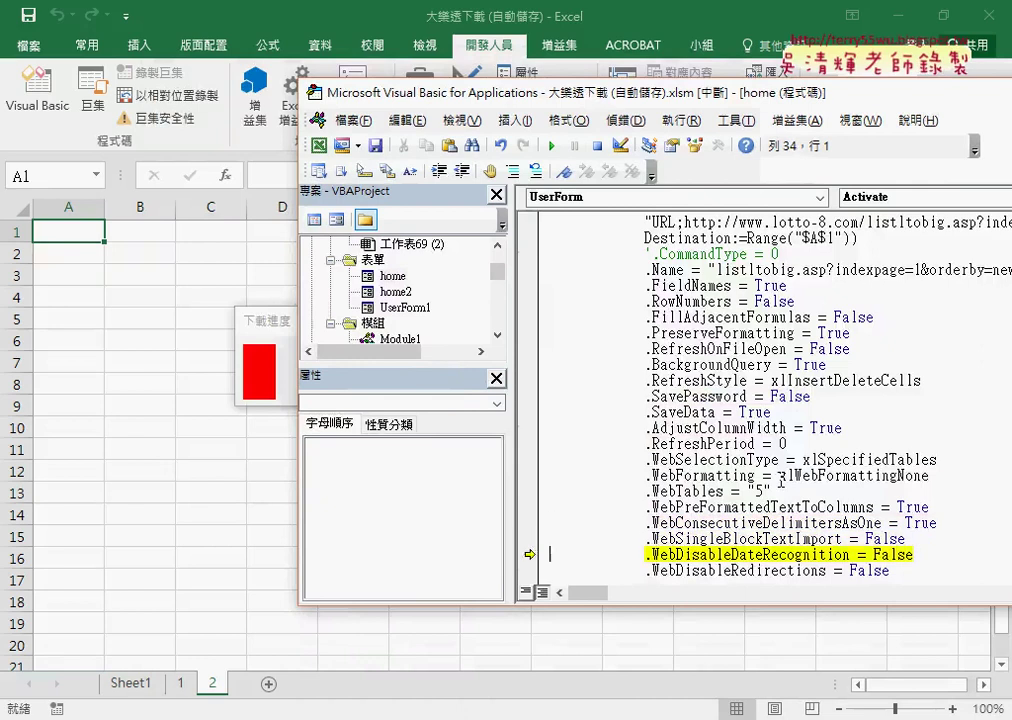
pyautogui.press('F8')
pyautogui.press('F8')
pyautogui.press('F8')
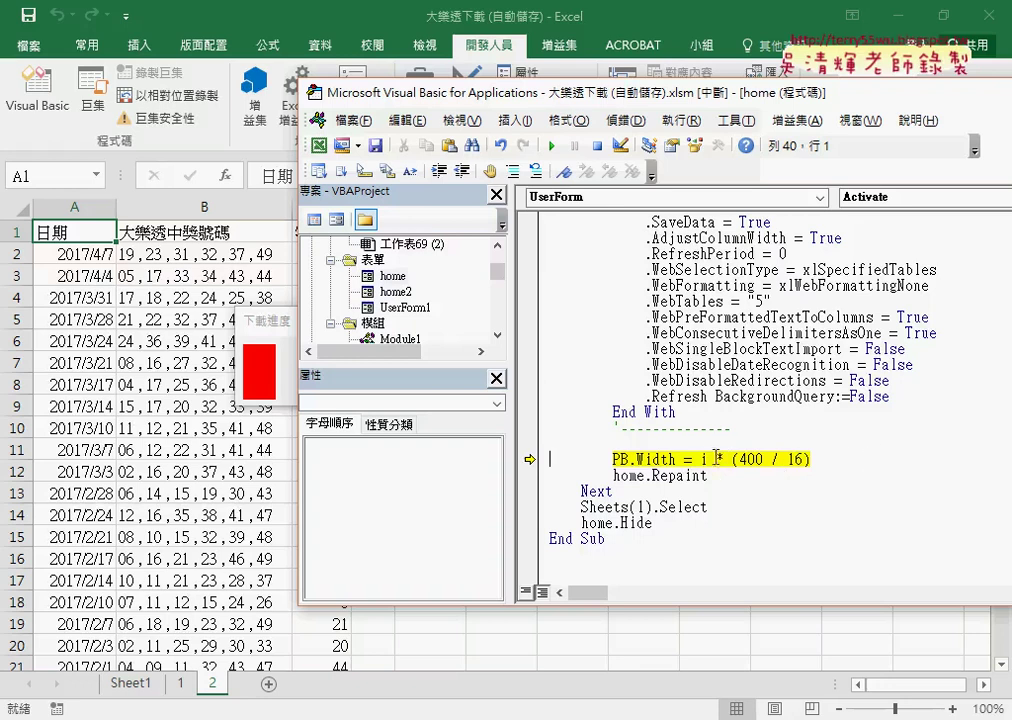
pyautogui.moveTo(706, 458)
pyautogui.press('F8')
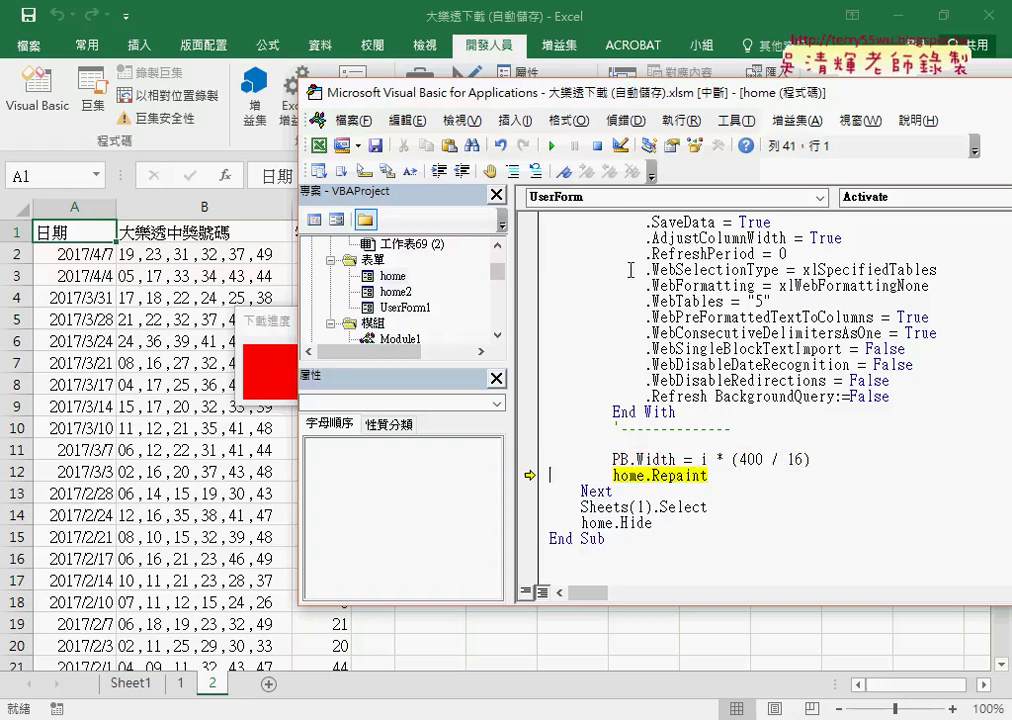
pyautogui.moveTo(510, 289); pyautogui.dragTo(438, 289)
pyautogui.moveTo(470, 92); pyautogui.dragTo(562, 92)
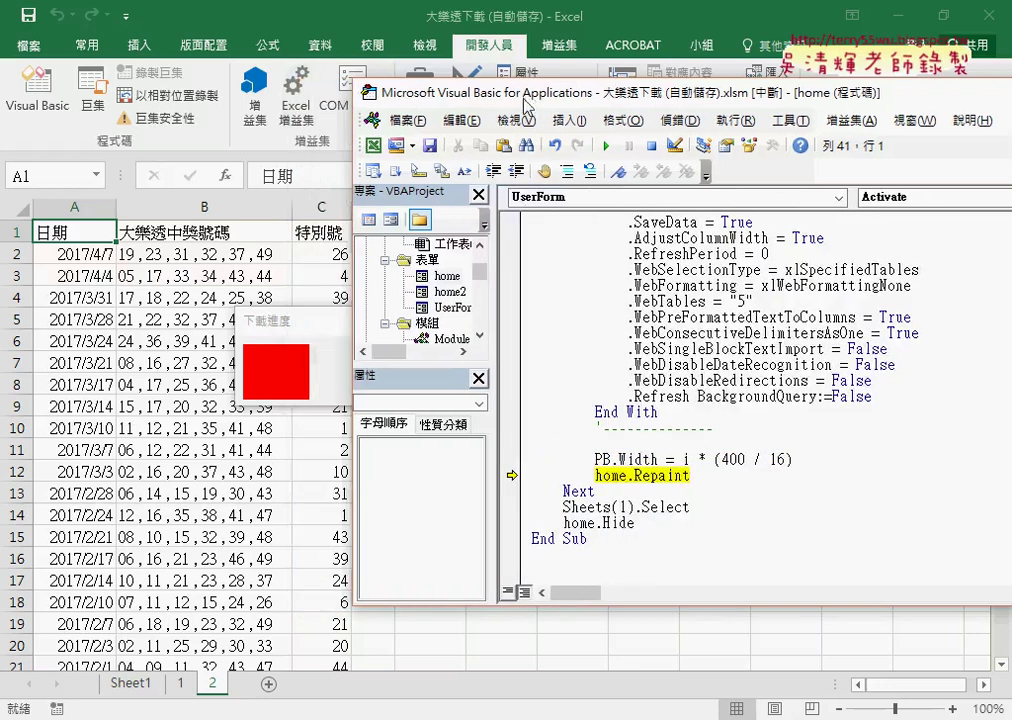
# Resume the macro from break mode so it downloads the remaining sheets up to 16.
pyautogui.click(645, 148)
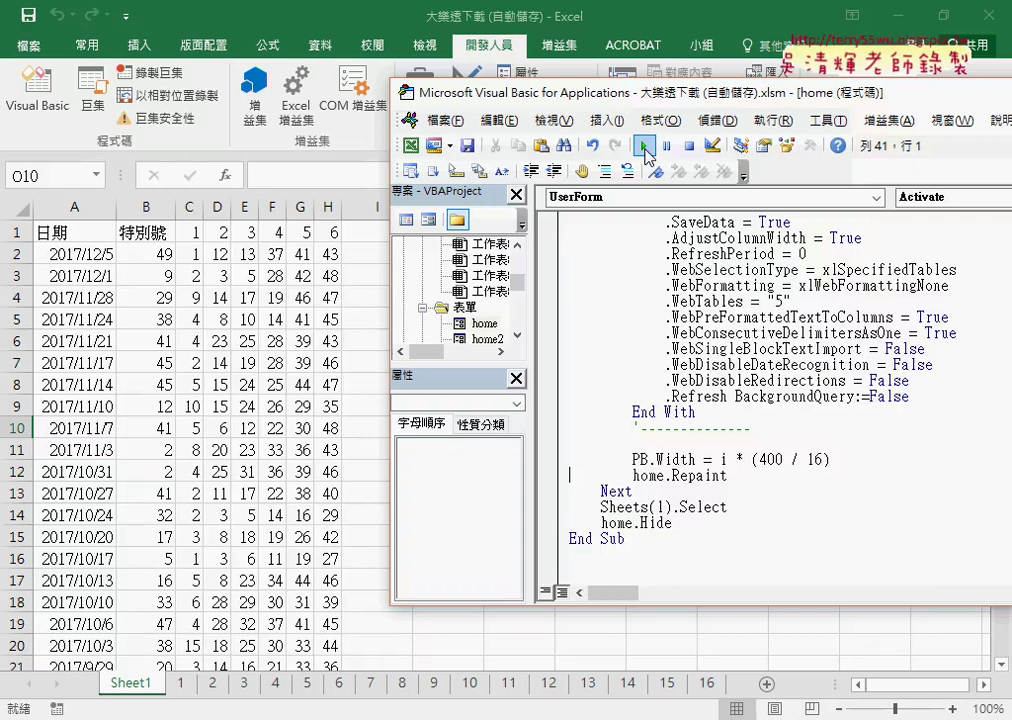
# Rerun the macro, clear the Call 刪除舊工作表 breakpoint with F9, and continue running.
pyautogui.click(645, 152)
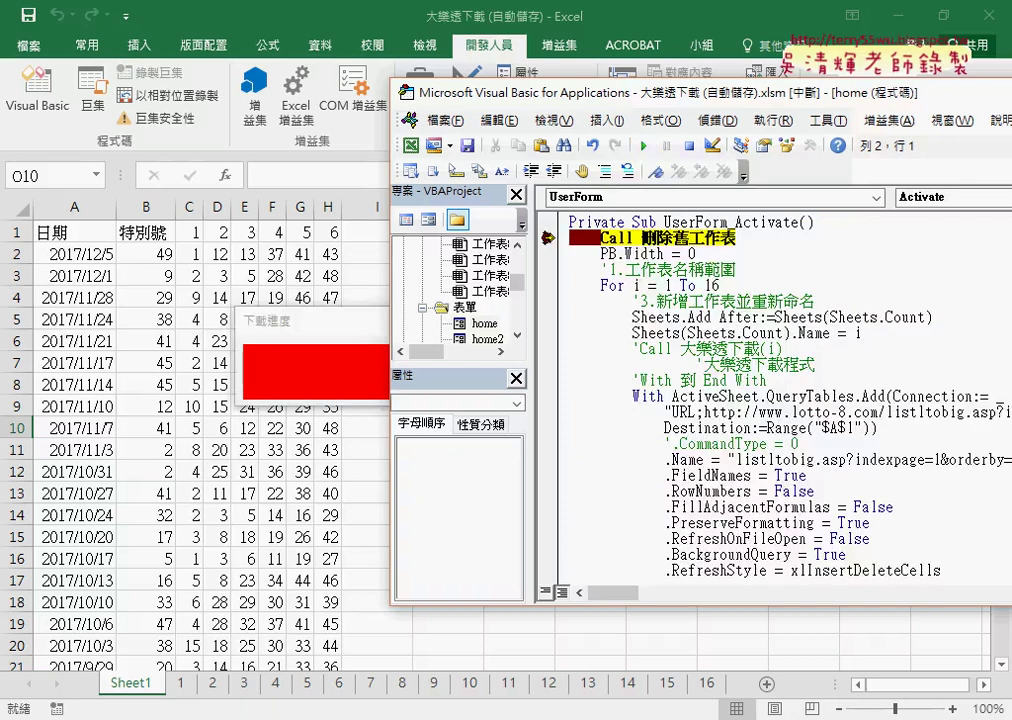
pyautogui.press('F9')
pyautogui.click(641, 150)
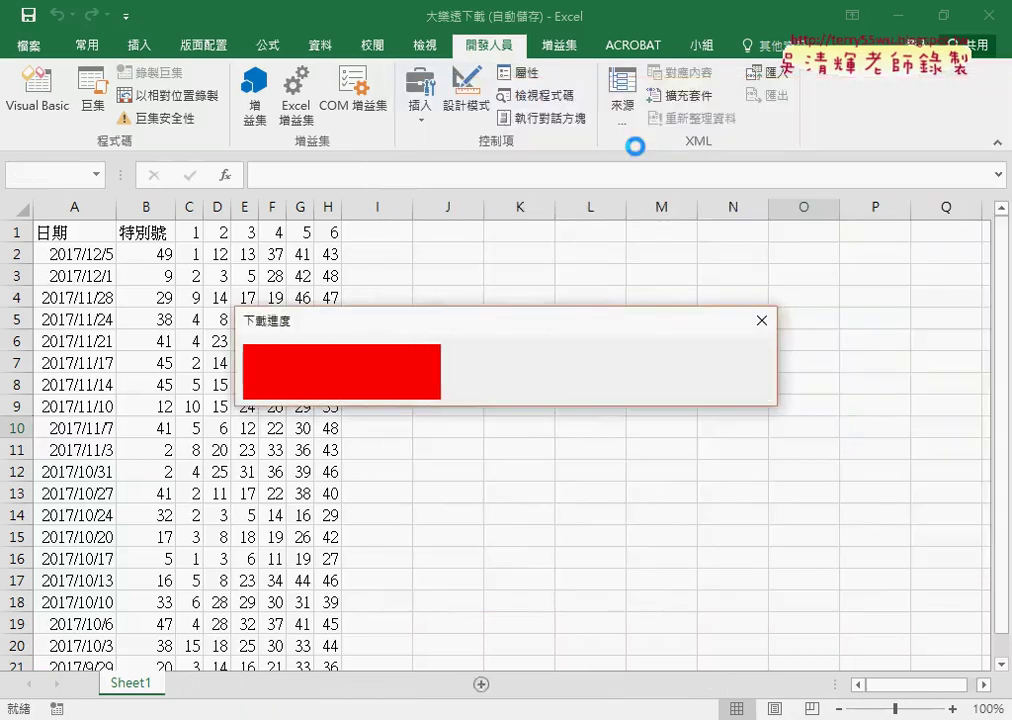